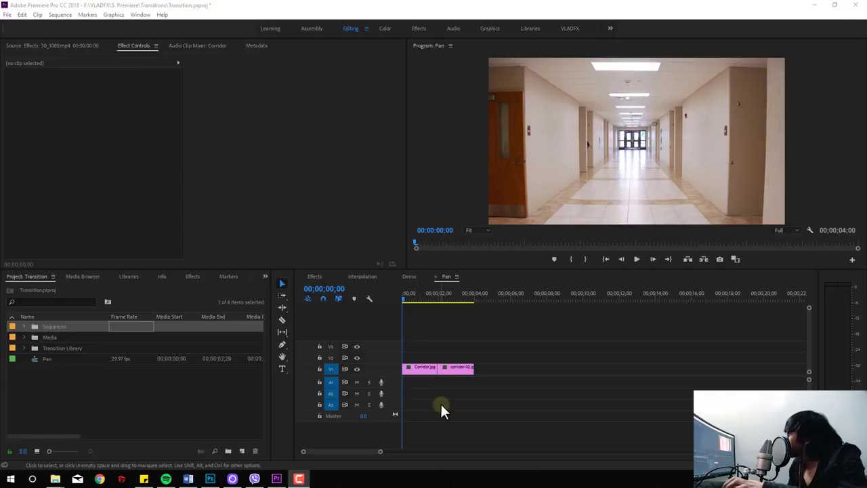
# Zoom the timeline to fit and close the Effects, Interpolation and Demo sequence tabs.
pyautogui.click(440, 349)
pyautogui.press('=')
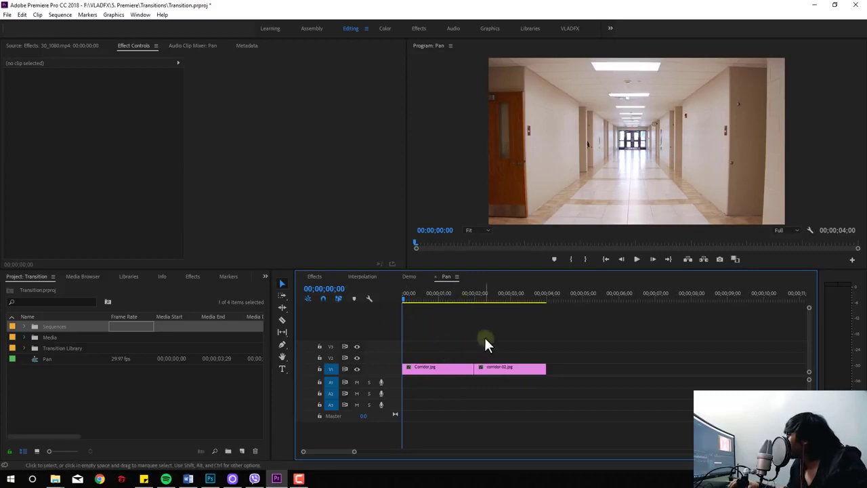
pyautogui.click(305, 276)
pyautogui.click(305, 276)
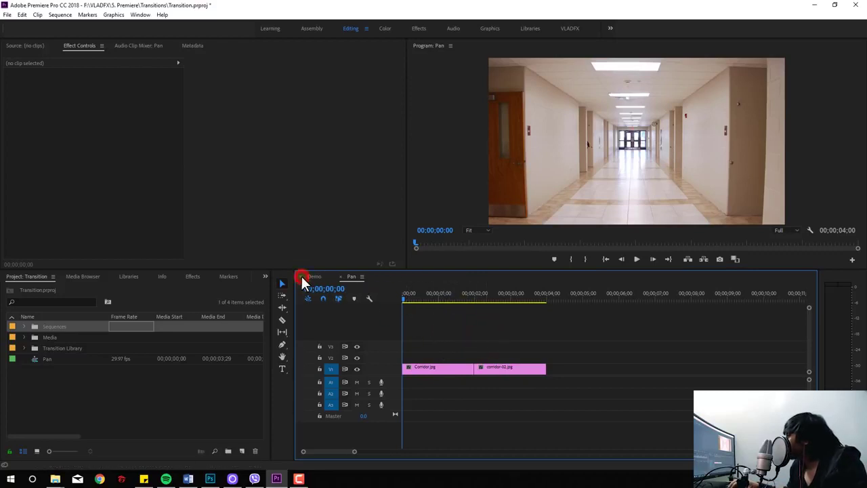
pyautogui.click(305, 277)
# Scrub and play back the Corridor.jpg and corridor-02.jpg clips in the Pan sequence.
pyautogui.click(446, 365)
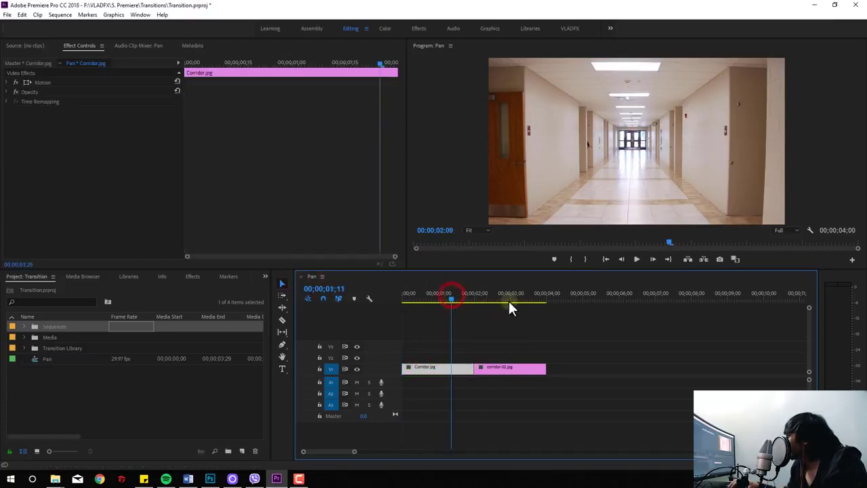
pyautogui.moveTo(450, 298); pyautogui.dragTo(420, 302)
pyautogui.press('space')
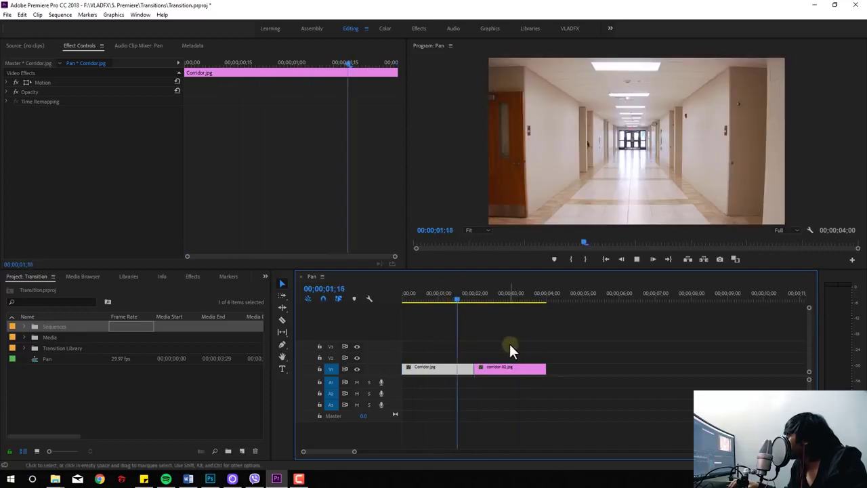
pyautogui.press('space')
pyautogui.click(237, 418)
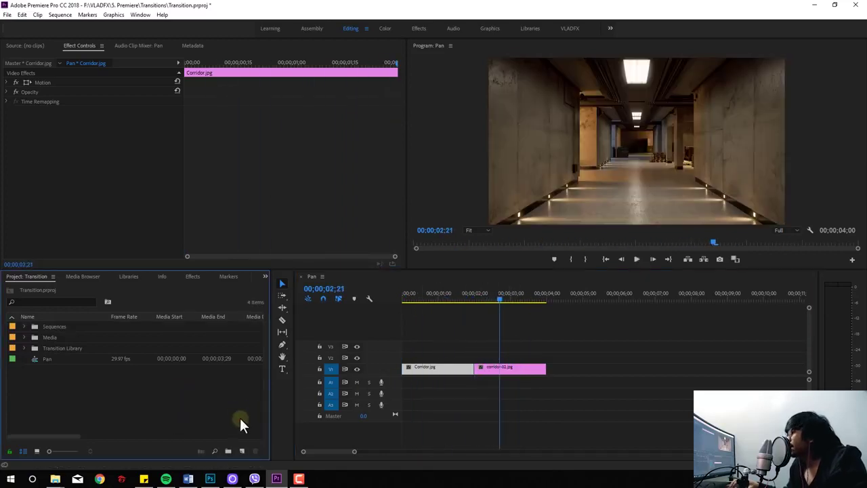
# Create a new Adjustment Layer and place it on V2 above the corridor clips.
pyautogui.click(242, 451)
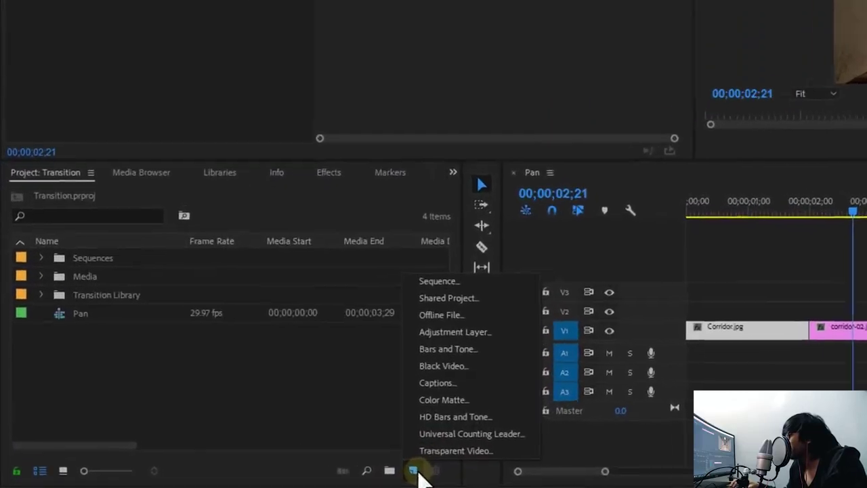
pyautogui.click(476, 330)
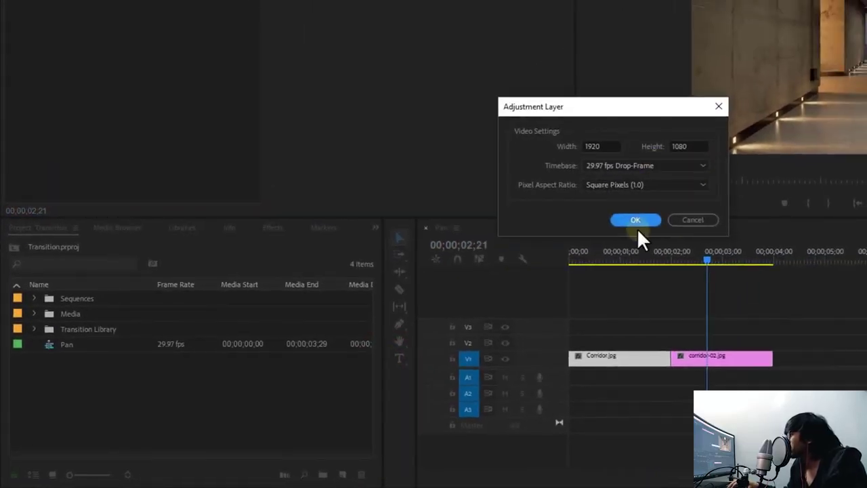
pyautogui.click(635, 220)
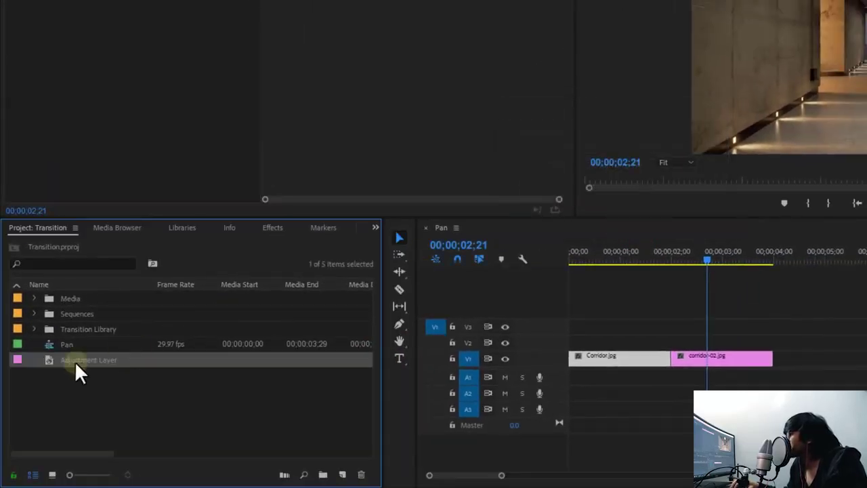
pyautogui.moveTo(54, 364)
pyautogui.mouseDown()
pyautogui.moveTo(651, 380)
pyautogui.moveTo(572, 342)
pyautogui.mouseUp()
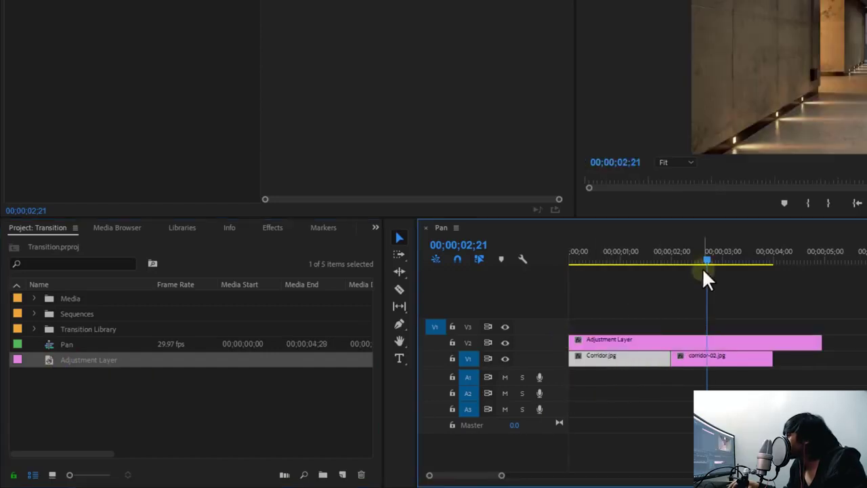
# Park the playhead at the 2;00 cut between the two corridor clips.
pyautogui.moveTo(705, 261); pyautogui.dragTo(672, 263)
pyautogui.click(699, 383)
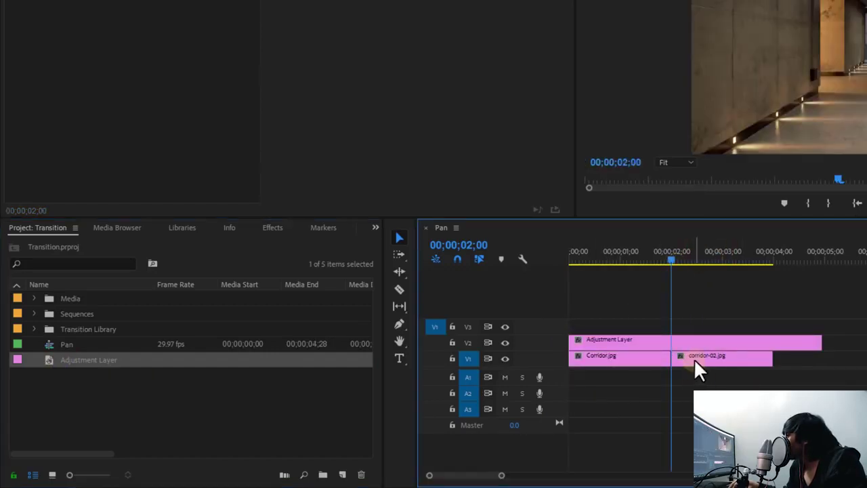
pyautogui.click(694, 359)
pyautogui.click(653, 358)
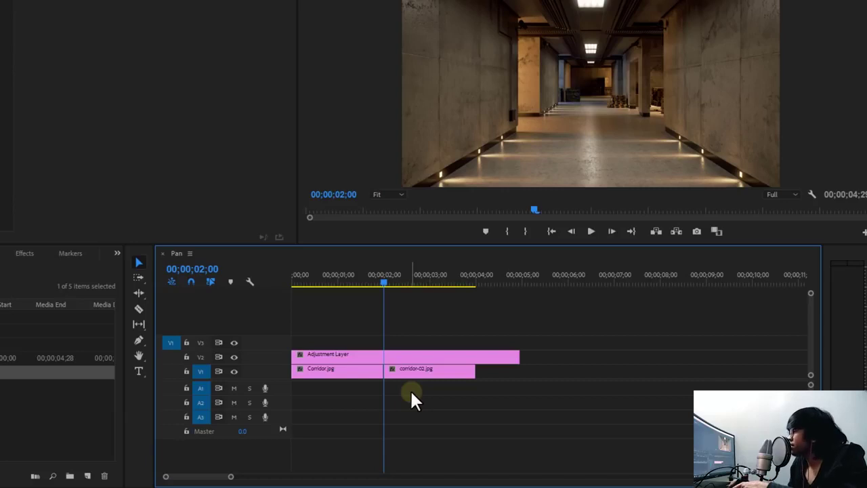
# Step back to 1;20 and trim the adjustment layer's in point there.
pyautogui.hotkey('shift', 'Left')
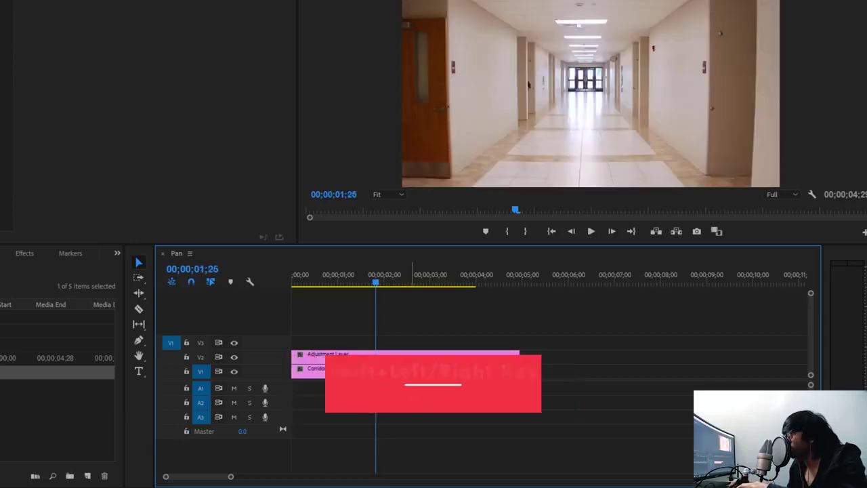
pyautogui.hotkey('shift', 'Left')
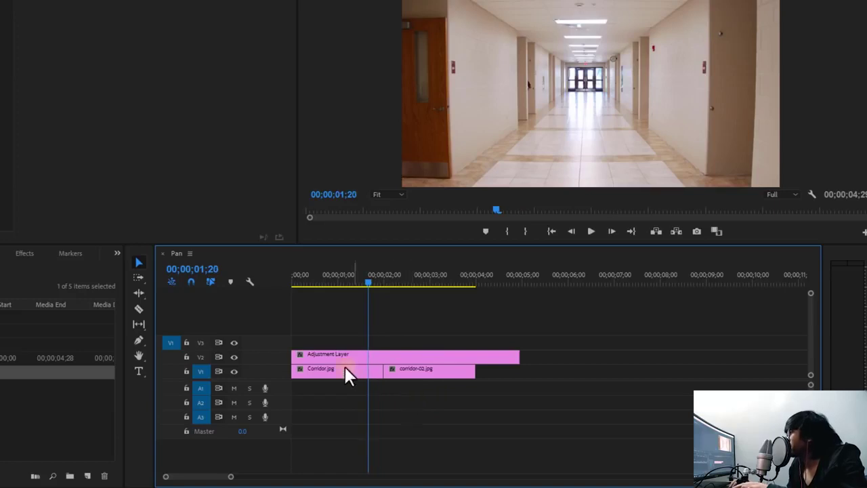
pyautogui.moveTo(297, 355); pyautogui.dragTo(376, 358)
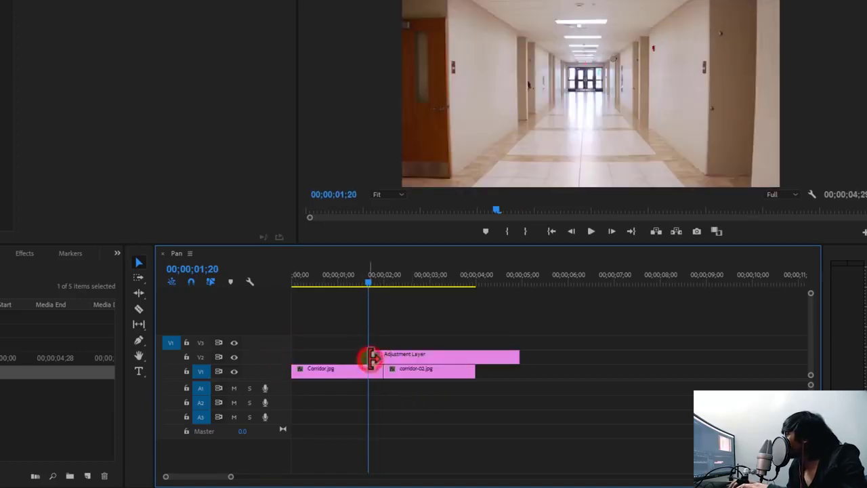
pyautogui.moveTo(366, 358); pyautogui.dragTo(369, 358)
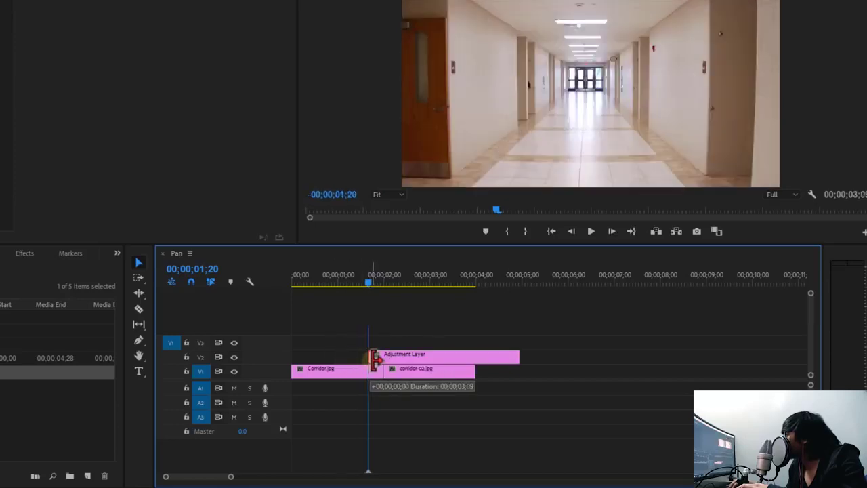
# Trim the adjustment layer's out point to 2;10, then return the playhead to 2;00.
pyautogui.moveTo(376, 283); pyautogui.dragTo(383, 282)
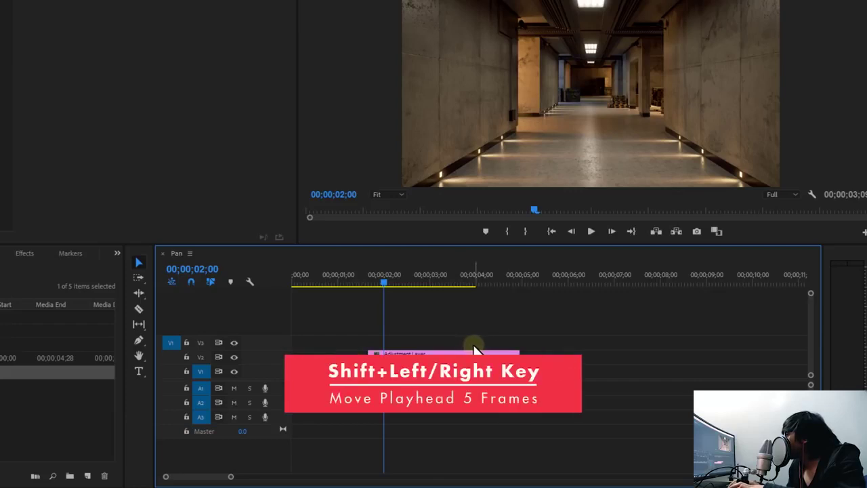
pyautogui.hotkey('shift', 'Right')
pyautogui.hotkey('shift', 'Right')
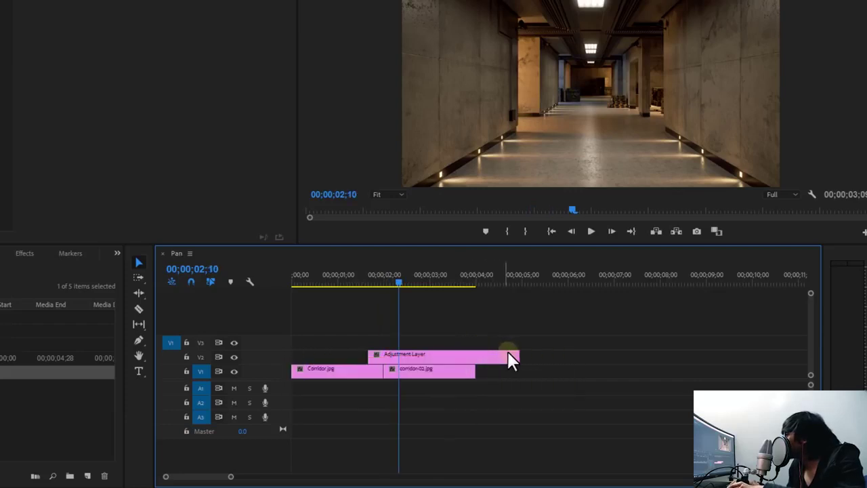
pyautogui.moveTo(515, 356); pyautogui.dragTo(398, 363)
pyautogui.click(452, 337)
pyautogui.click(384, 284)
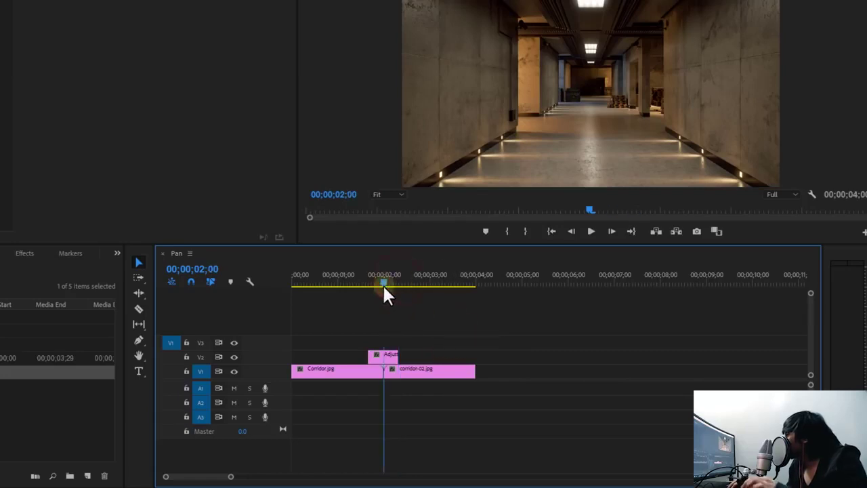
# Zoom in around the cut, add a marker at 2;00 on the adjustment layer, and reselect it.
pyautogui.press('=')
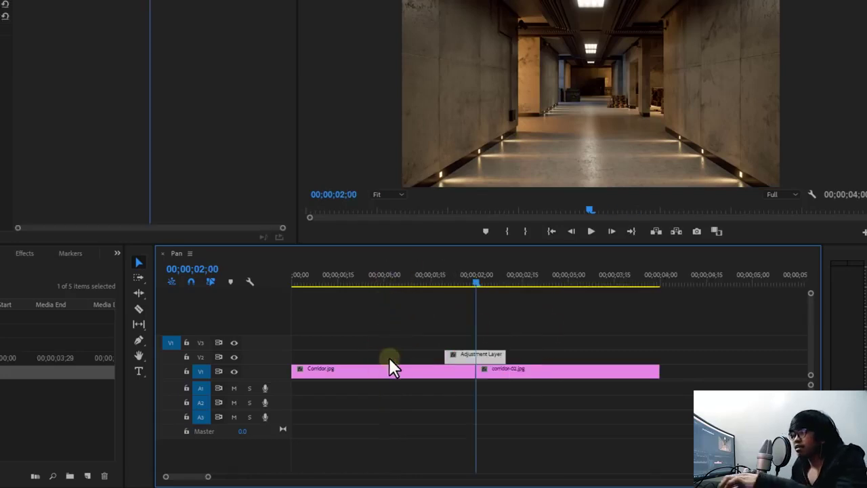
pyautogui.press('=')
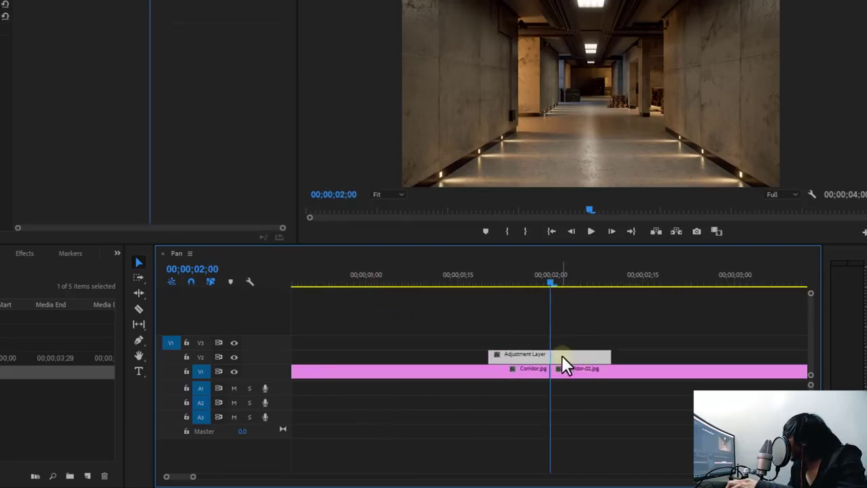
pyautogui.click(563, 354)
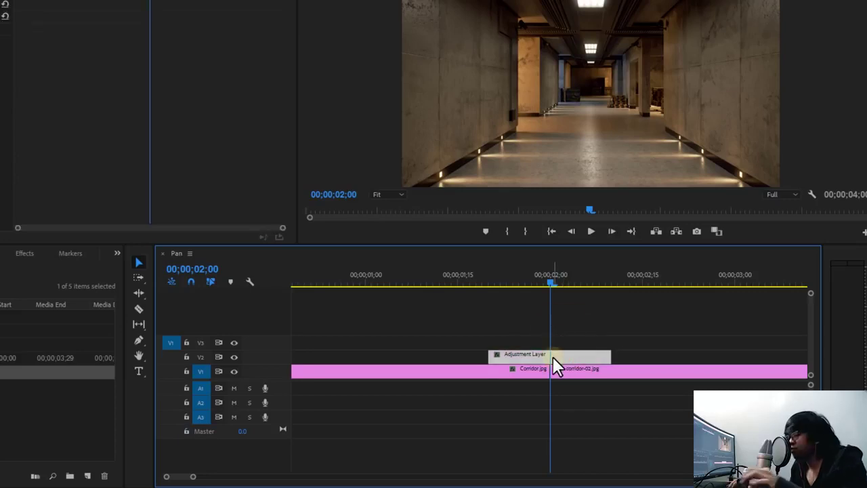
pyautogui.press('m')
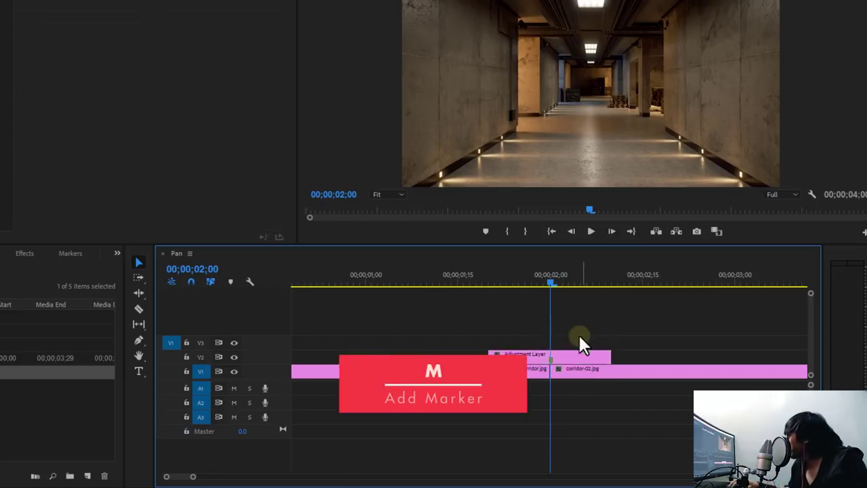
pyautogui.moveTo(550, 284); pyautogui.dragTo(452, 283)
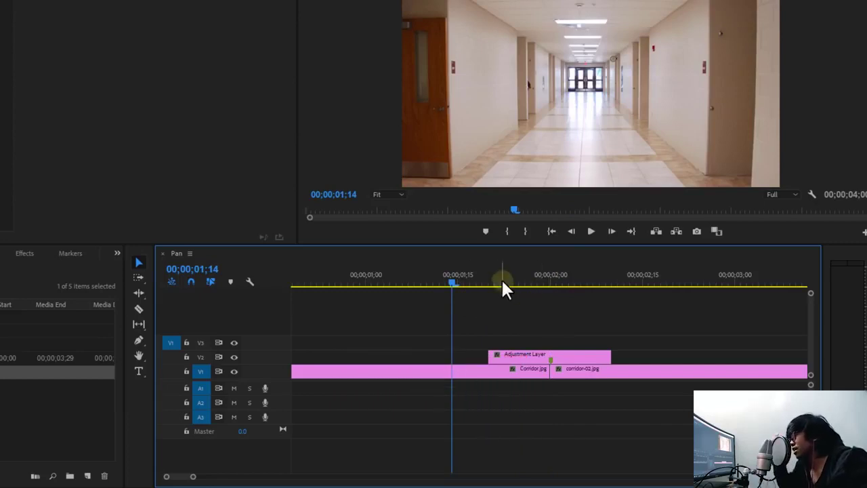
pyautogui.moveTo(476, 284); pyautogui.dragTo(488, 285)
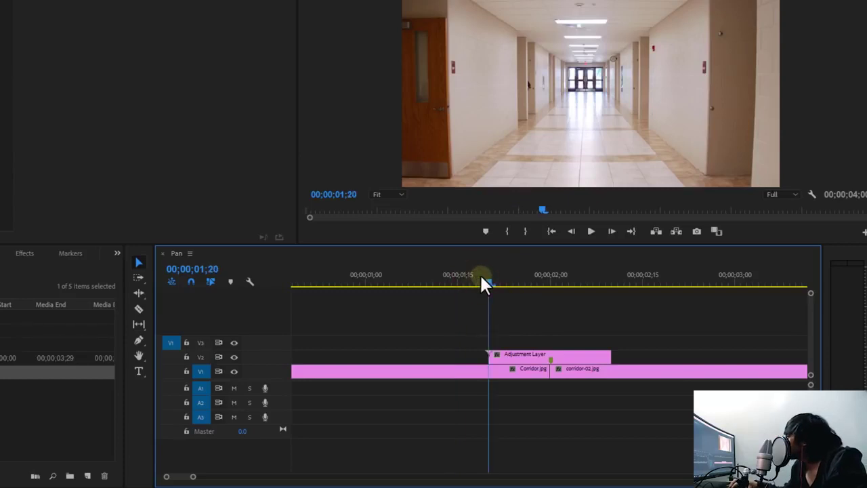
pyautogui.click(519, 354)
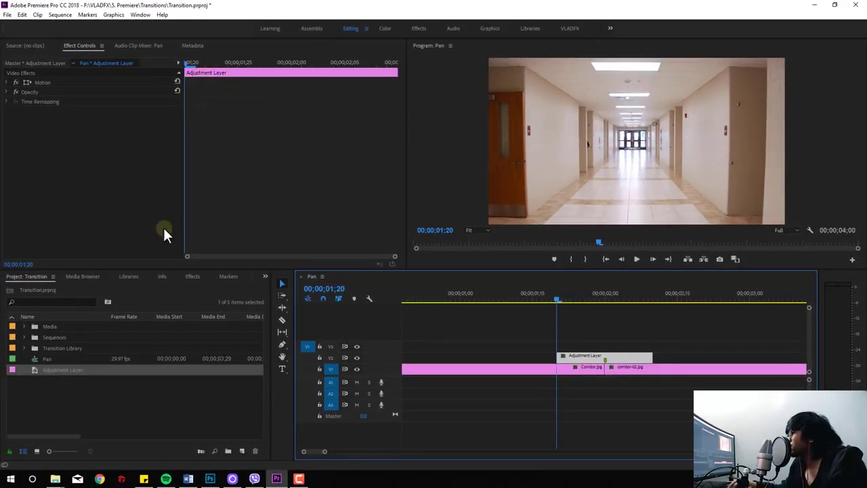
# Apply the Video Effects > Distort > Offset effect to the adjustment layer.
pyautogui.click(198, 280)
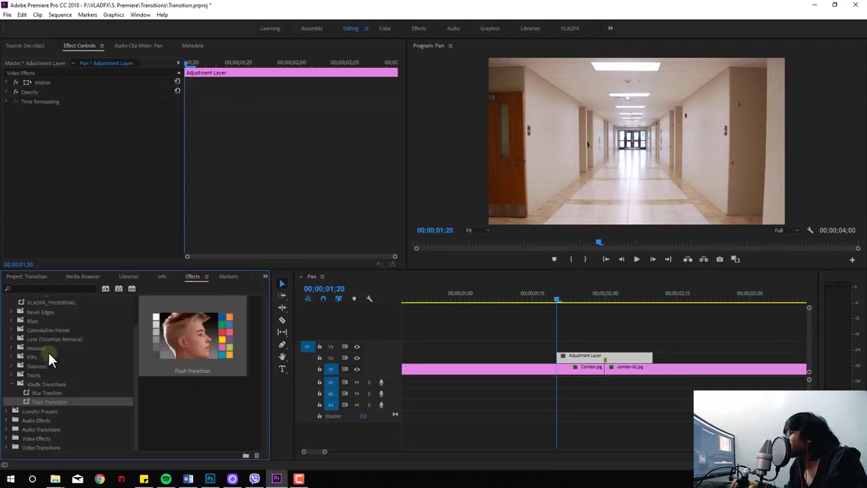
pyautogui.scroll(2, 16, 310)
pyautogui.click(10, 302)
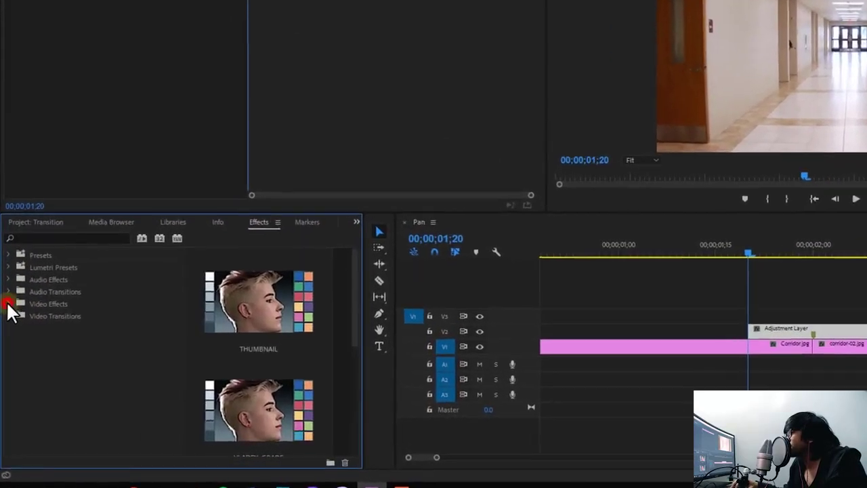
pyautogui.click(15, 337)
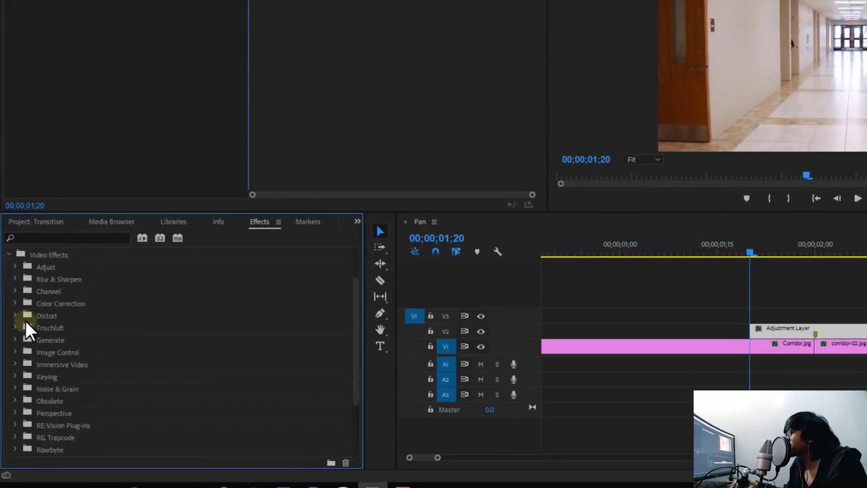
pyautogui.click(15, 315)
pyautogui.scroll(-2, 50, 318)
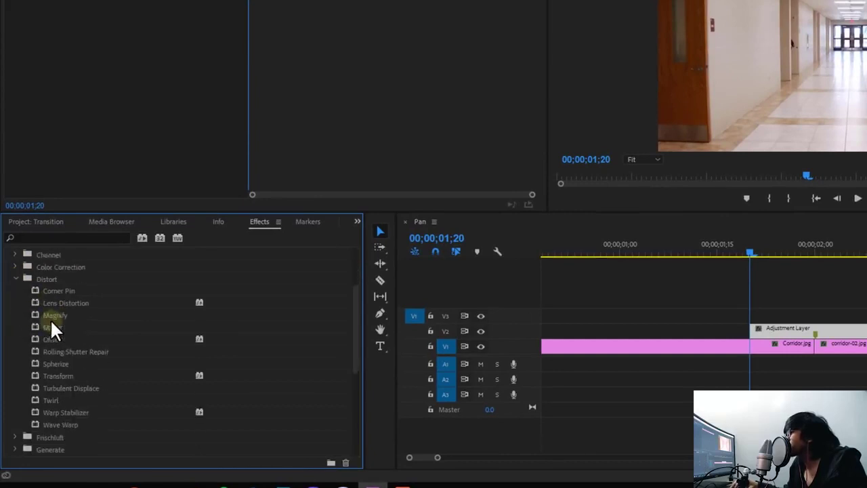
pyautogui.scroll(-2, 61, 329)
pyautogui.moveTo(53, 326)
pyautogui.mouseDown()
pyautogui.moveTo(787, 313)
pyautogui.moveTo(811, 330)
pyautogui.mouseUp()
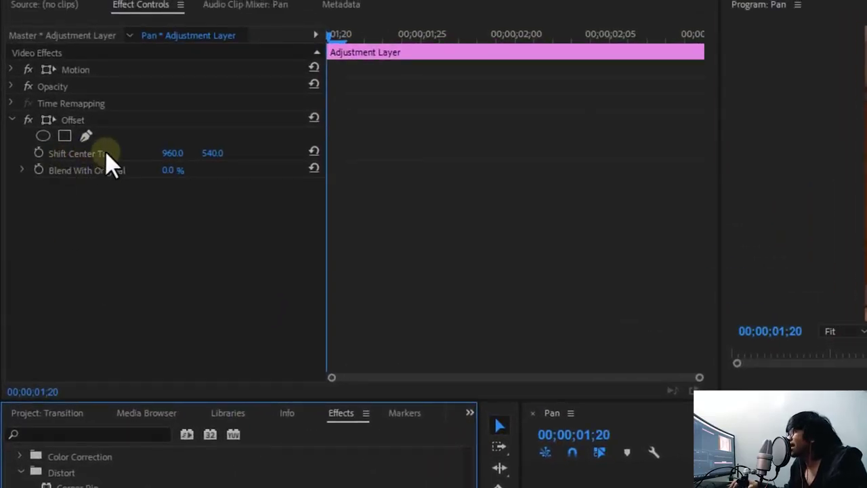
# Try horizontal shifts of -1392 and -1920, then reset Shift Center To to 960, 540.
pyautogui.moveTo(170, 152); pyautogui.dragTo(176, 152)
pyautogui.moveTo(112, 97); pyautogui.dragTo(194, 101)
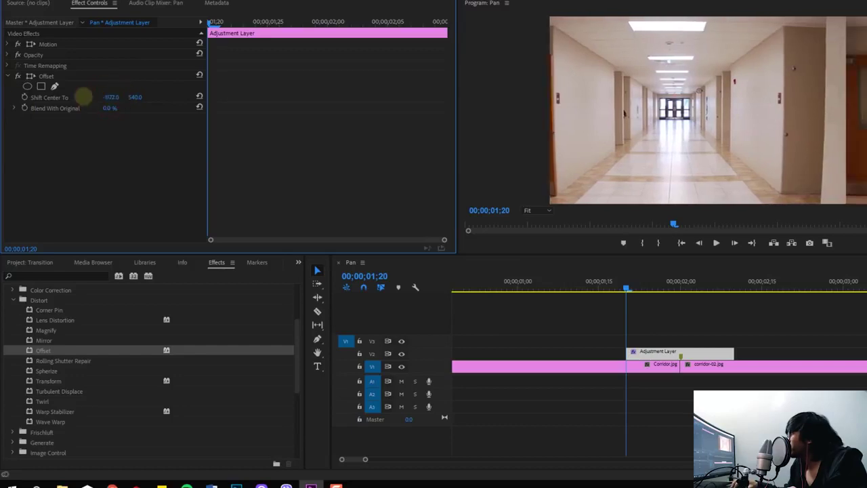
pyautogui.moveTo(113, 97)
pyautogui.mouseDown()
pyautogui.moveTo(132, 97)
pyautogui.moveTo(124, 103)
pyautogui.moveTo(131, 106)
pyautogui.moveTo(116, 111)
pyautogui.moveTo(115, 103)
pyautogui.moveTo(199, 96)
pyautogui.mouseUp()
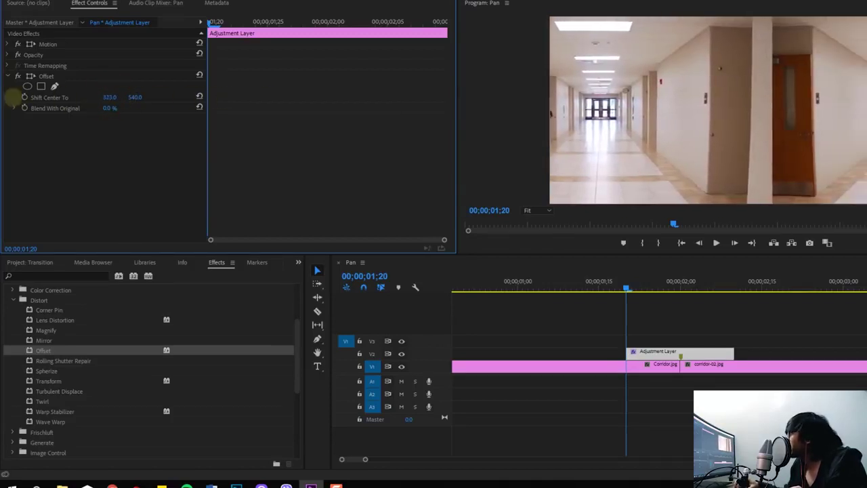
pyautogui.click(199, 97)
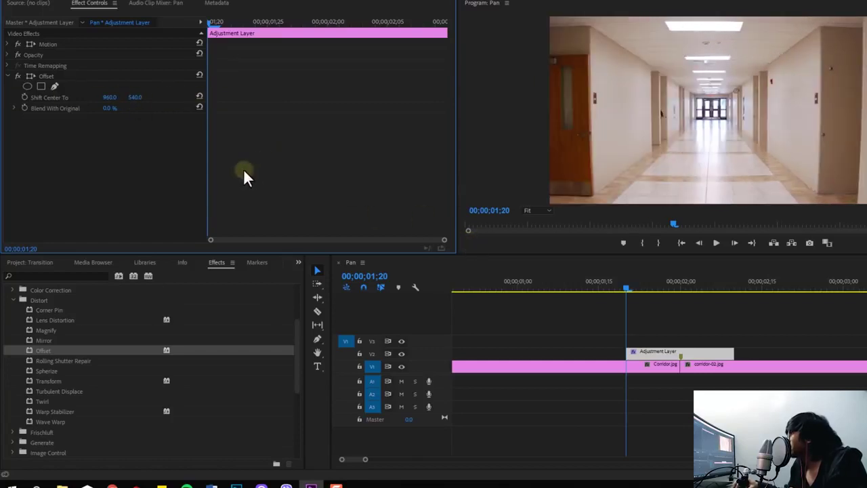
# Add Shift Center To keyframes at 01;20, 02;09, 02;00 and 01;29.
pyautogui.click(25, 97)
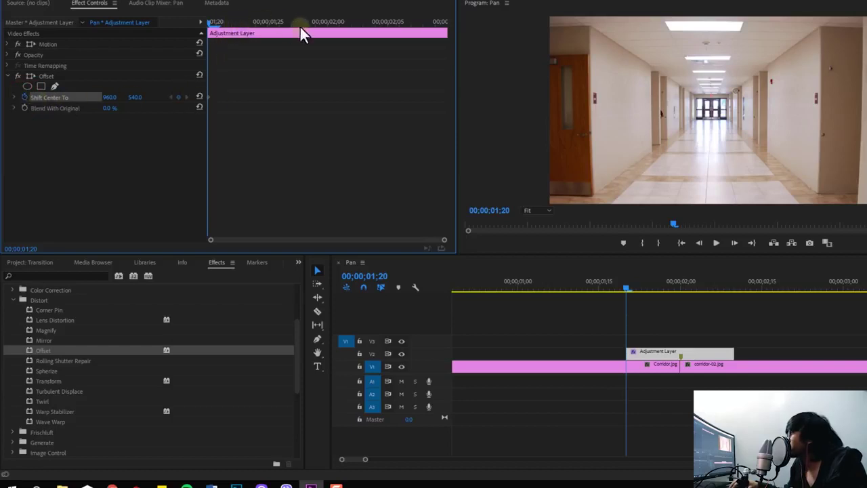
pyautogui.click(435, 25)
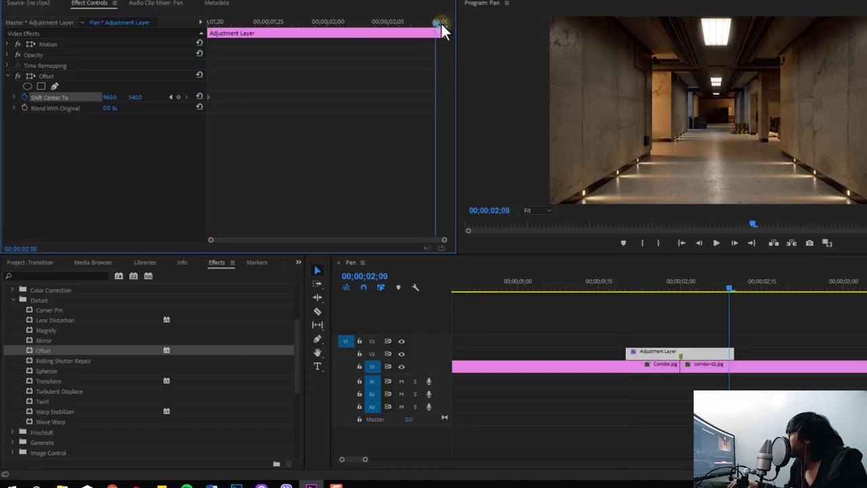
pyautogui.click(177, 97)
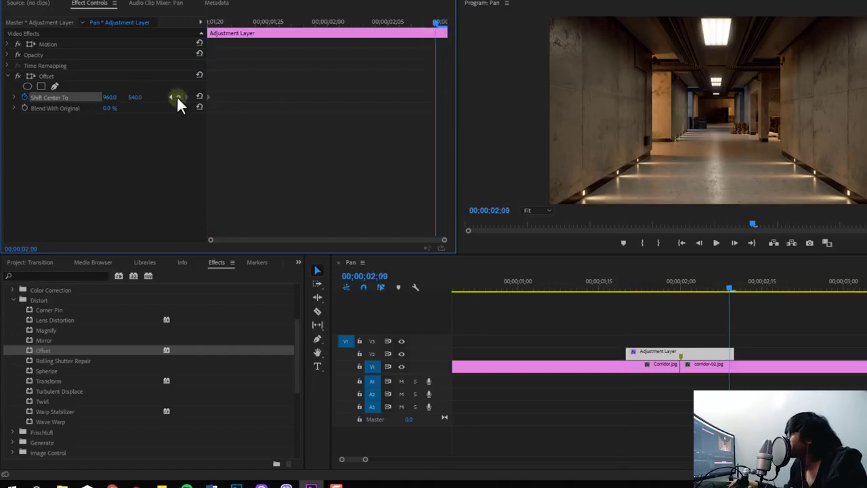
pyautogui.click(179, 97)
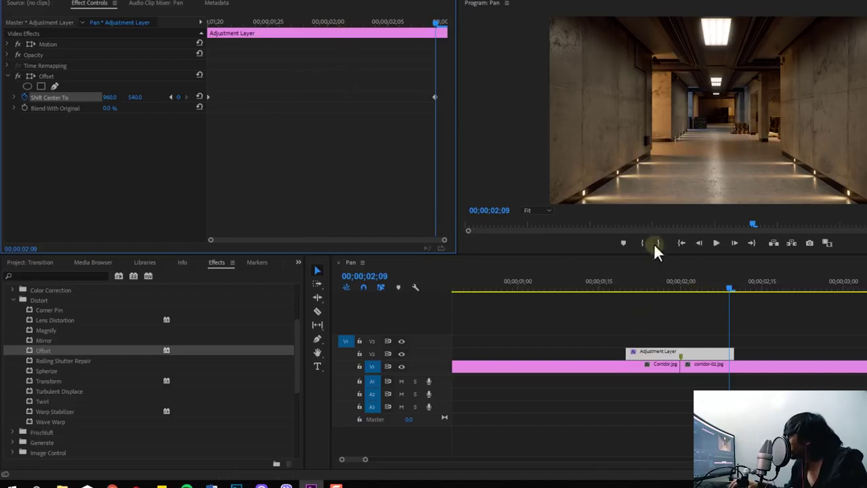
pyautogui.moveTo(698, 290); pyautogui.dragTo(681, 290)
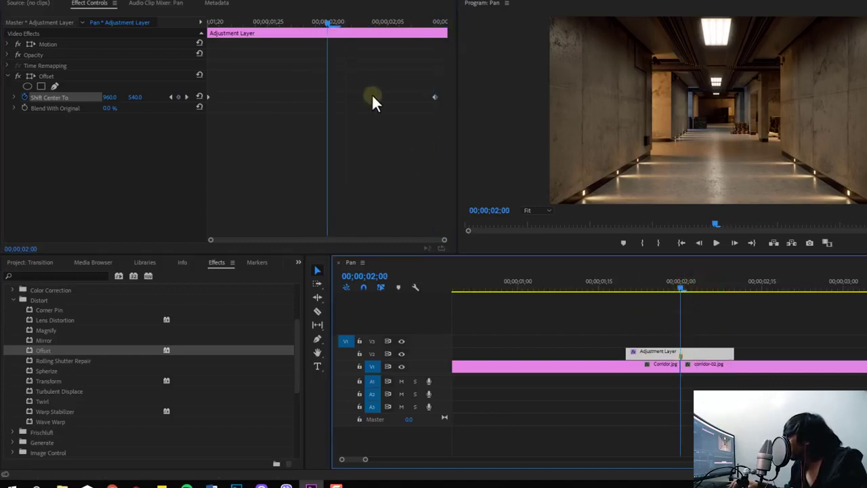
pyautogui.click(178, 96)
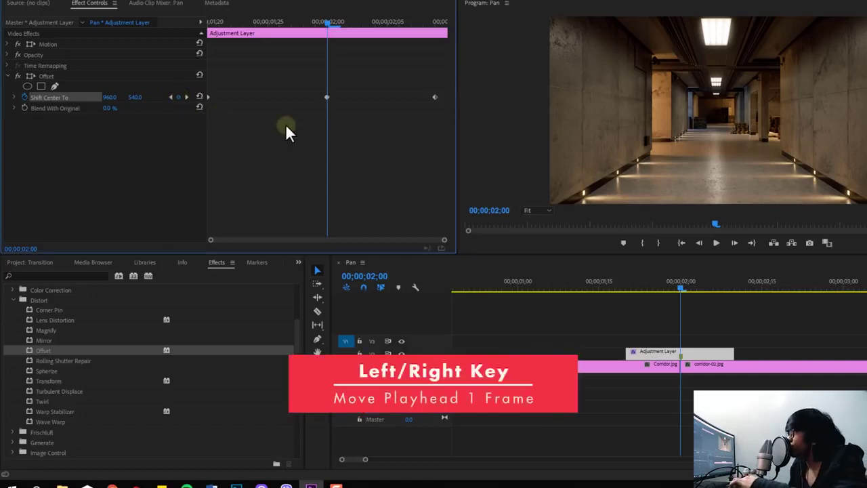
pyautogui.press('Left')
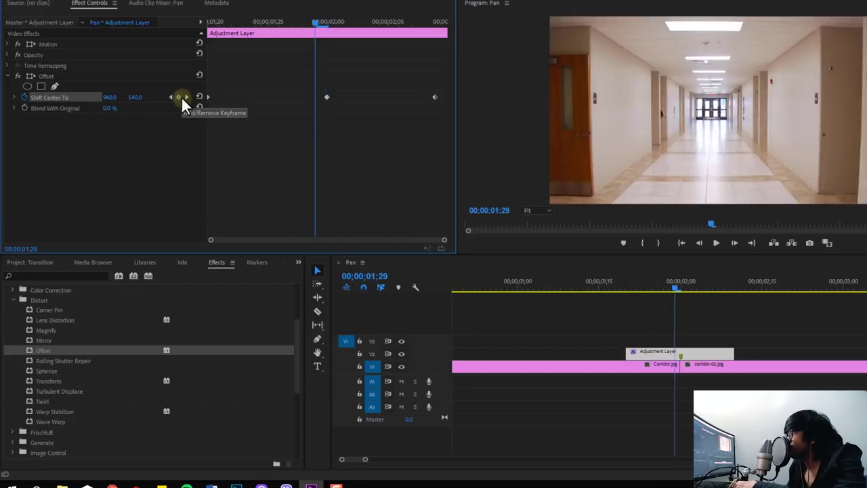
pyautogui.click(181, 96)
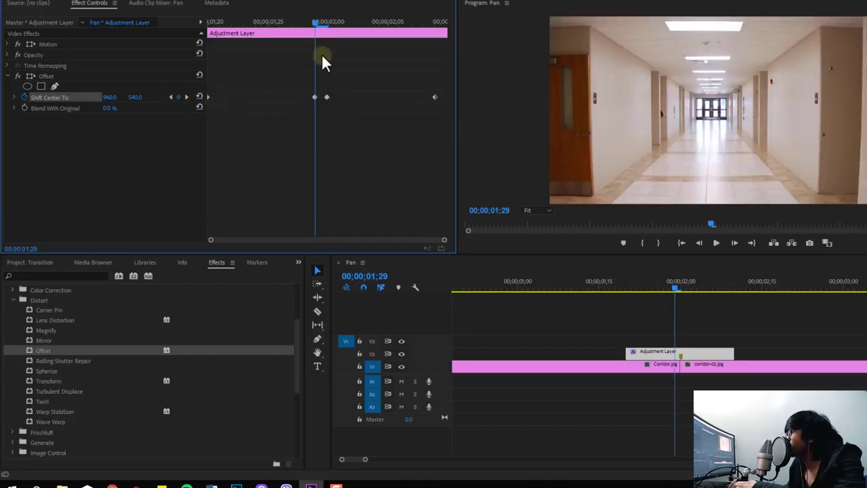
# Shift the picture sideways at 01;29 and push the 02;00 offset X to 3785, scrubbing to check.
pyautogui.moveTo(315, 22); pyautogui.dragTo(203, 54)
pyautogui.moveTo(222, 21); pyautogui.dragTo(311, 37)
pyautogui.click(312, 97)
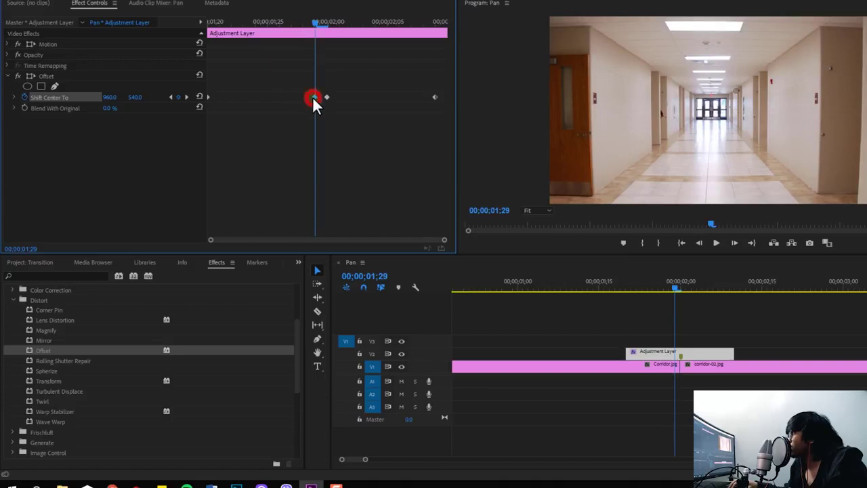
pyautogui.moveTo(109, 97)
pyautogui.mouseDown()
pyautogui.moveTo(145, 97)
pyautogui.moveTo(121, 114)
pyautogui.moveTo(102, 108)
pyautogui.mouseUp()
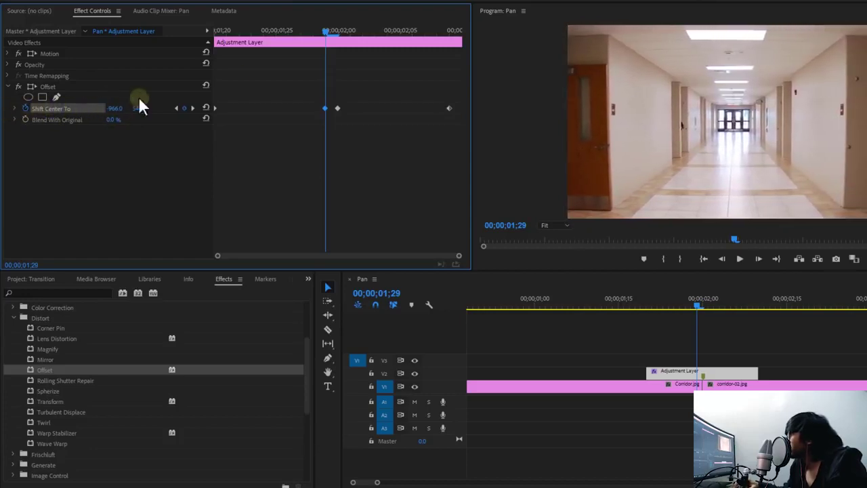
pyautogui.moveTo(333, 27)
pyautogui.mouseDown()
pyautogui.moveTo(248, 49)
pyautogui.moveTo(323, 40)
pyautogui.moveTo(340, 59)
pyautogui.mouseUp()
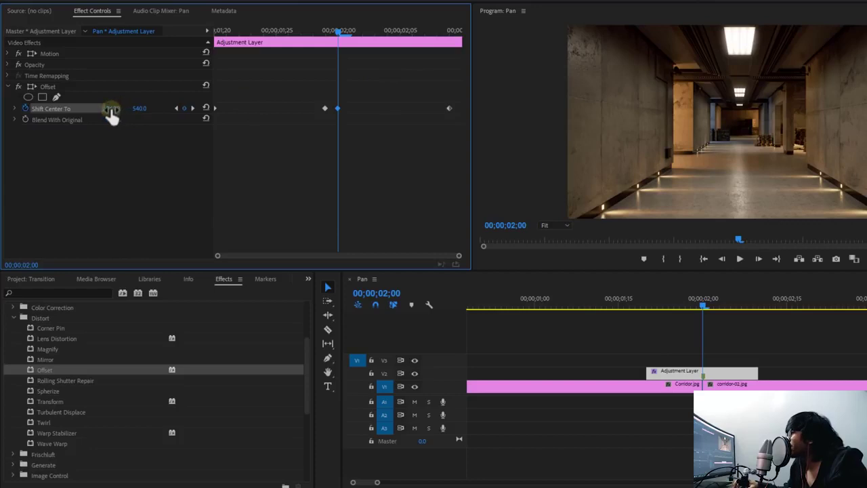
pyautogui.moveTo(112, 109); pyautogui.dragTo(129, 109)
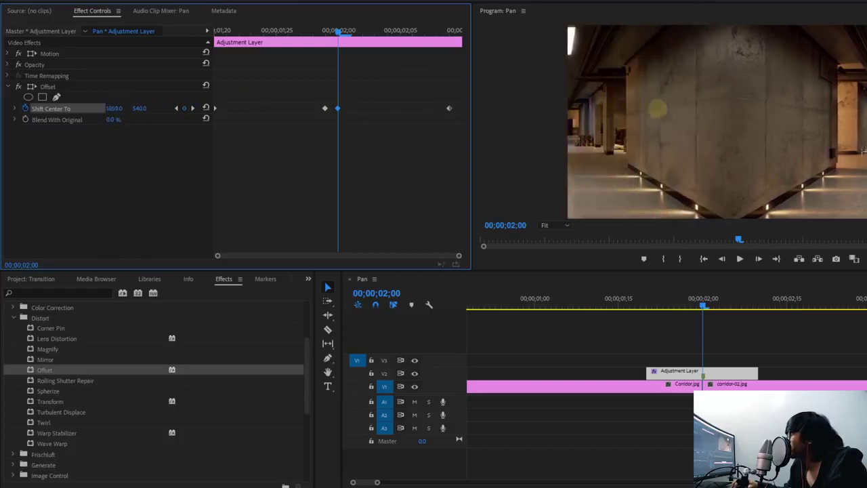
pyautogui.moveTo(113, 110); pyautogui.dragTo(603, 106)
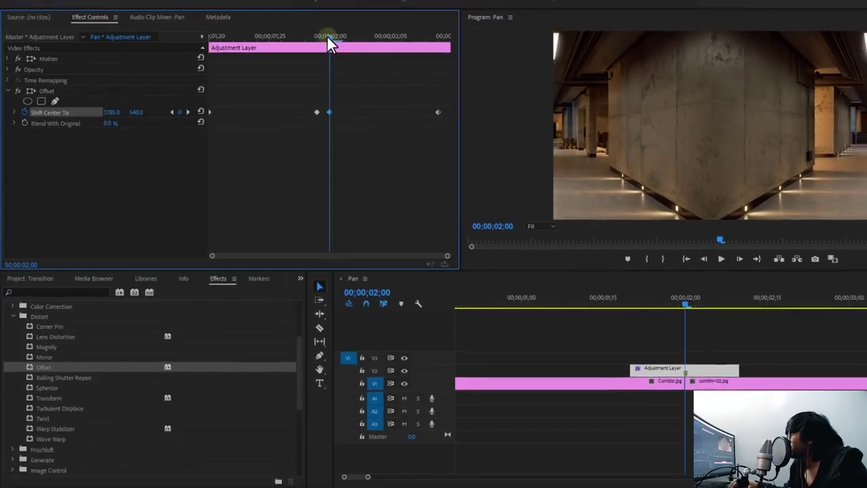
pyautogui.moveTo(327, 36); pyautogui.dragTo(268, 40)
pyautogui.moveTo(232, 68)
pyautogui.mouseDown()
pyautogui.moveTo(328, 72)
pyautogui.moveTo(155, 72)
pyautogui.mouseUp()
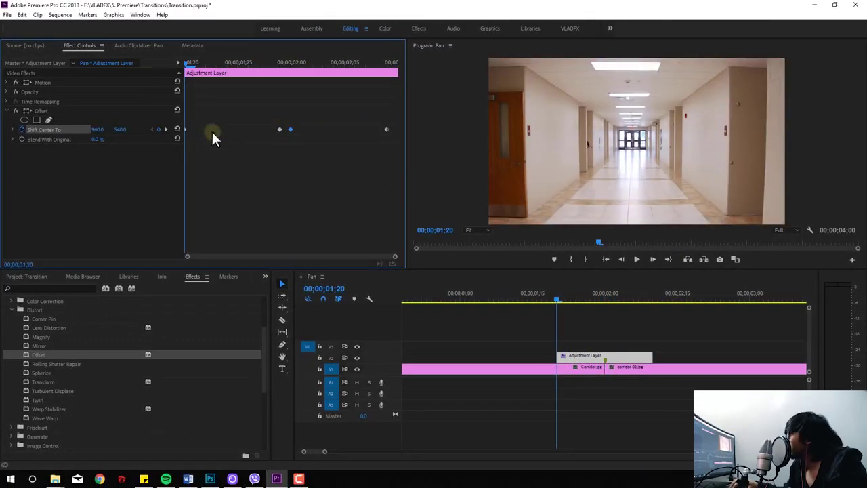
pyautogui.click(212, 132)
pyautogui.press('space')
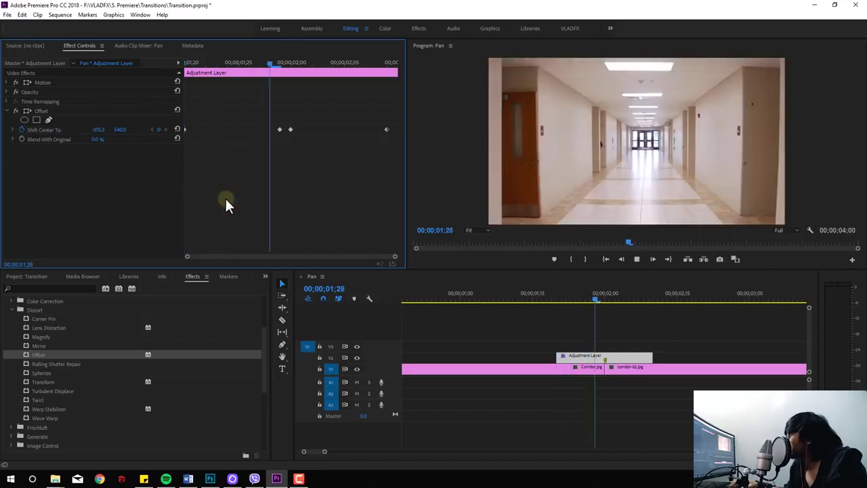
pyautogui.click(212, 62)
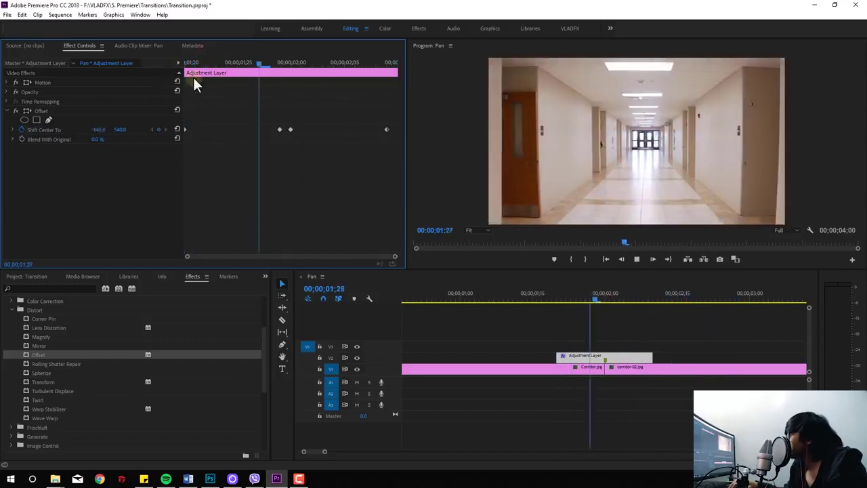
pyautogui.click(215, 62)
pyautogui.moveTo(245, 70)
pyautogui.mouseDown()
pyautogui.moveTo(262, 87)
pyautogui.moveTo(150, 95)
pyautogui.mouseUp()
pyautogui.press('space')
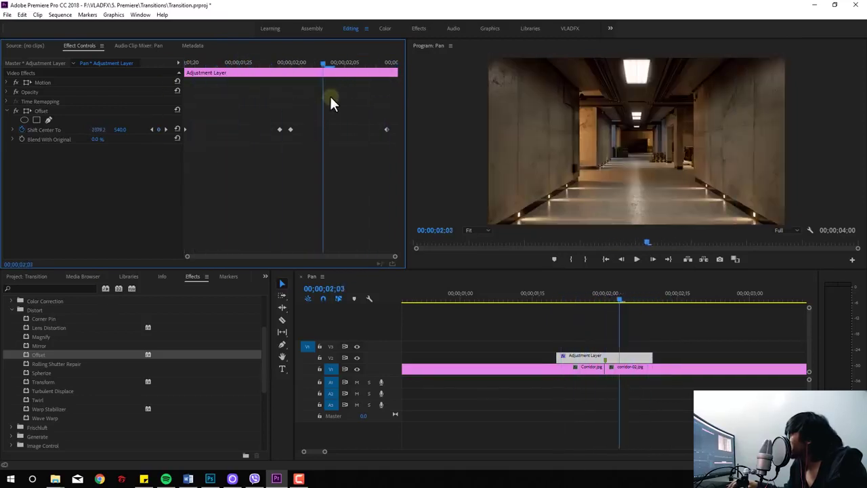
pyautogui.moveTo(150, 96); pyautogui.dragTo(179, 101)
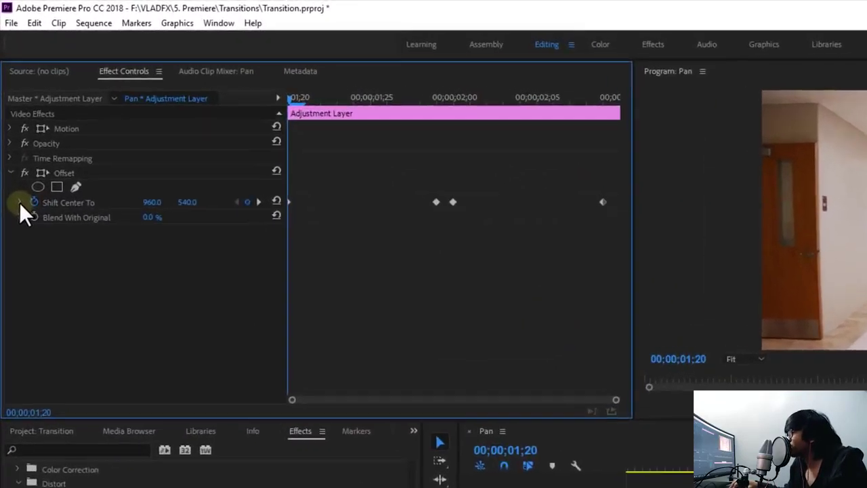
# Reveal the Shift Center To velocity graph and set all its keyframes to Bezier interpolation.
pyautogui.click(40, 139)
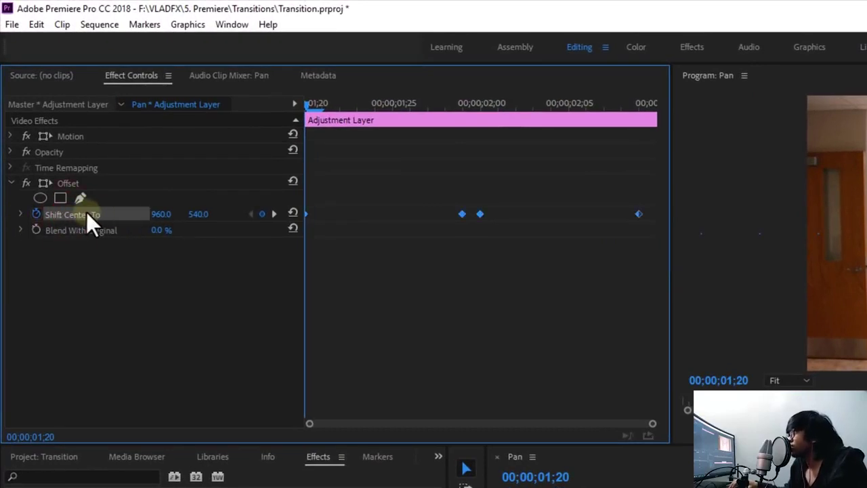
pyautogui.click(20, 214)
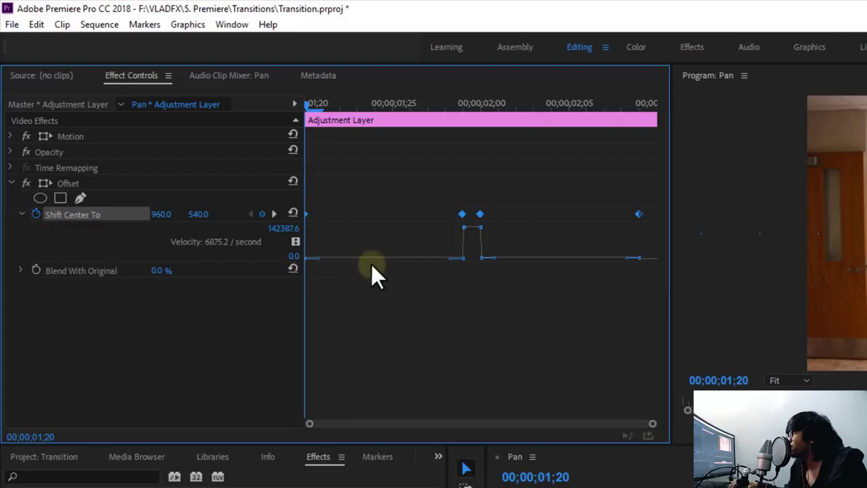
pyautogui.moveTo(374, 261); pyautogui.dragTo(391, 415)
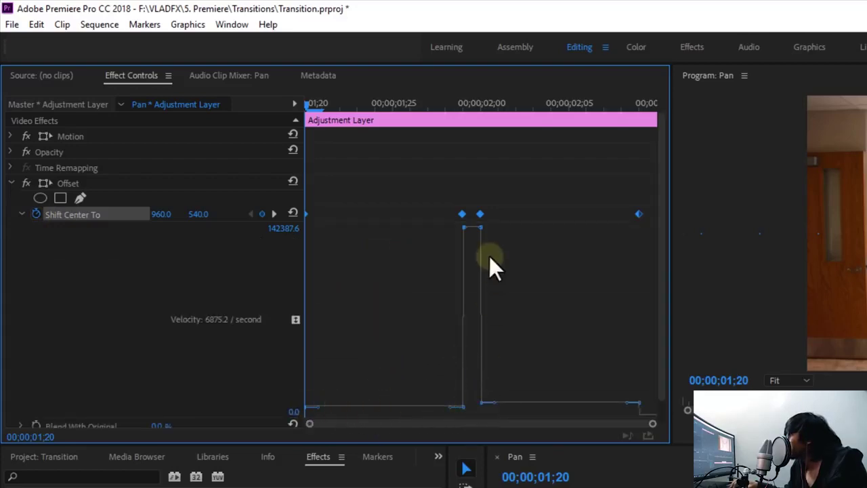
pyautogui.click(647, 203)
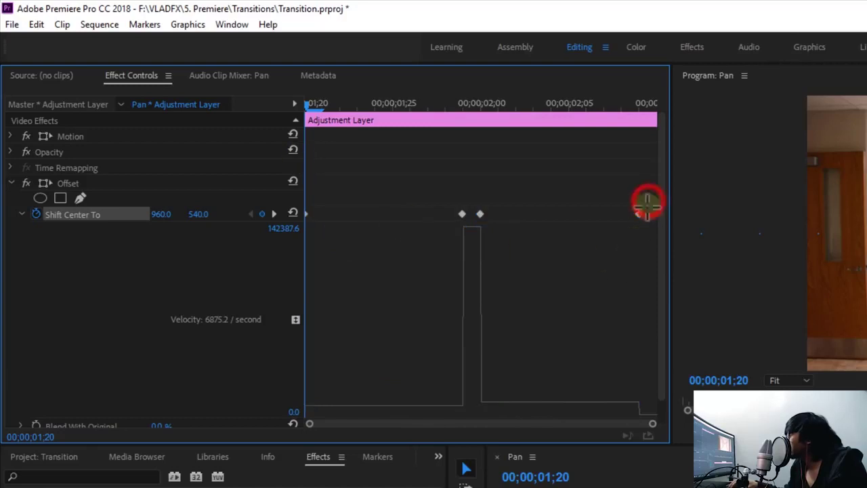
pyautogui.moveTo(647, 204); pyautogui.dragTo(457, 216)
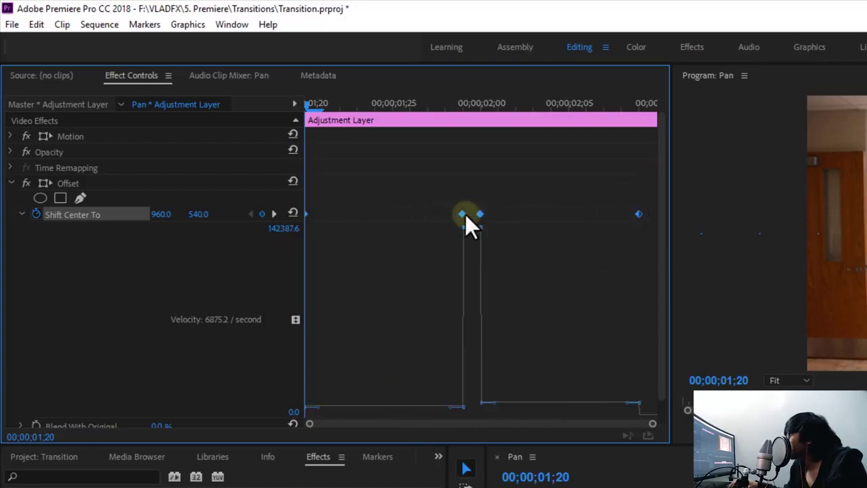
pyautogui.rightClick(465, 214)
pyautogui.moveTo(523, 342)
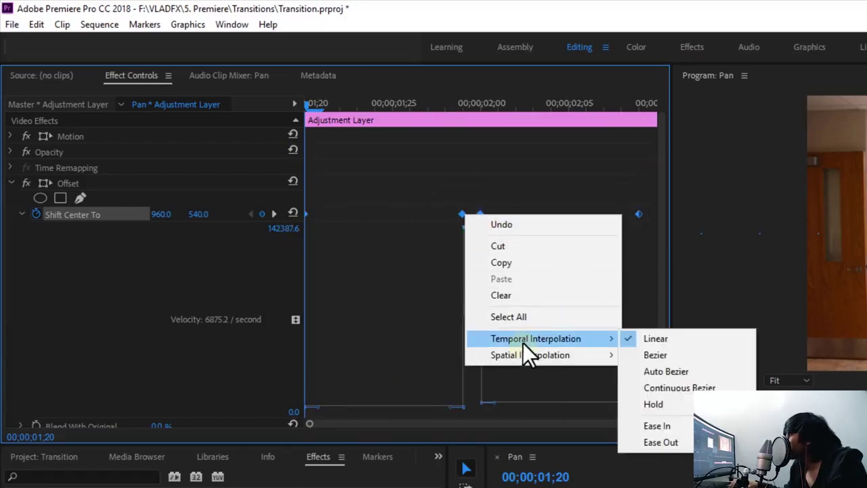
pyautogui.click(685, 357)
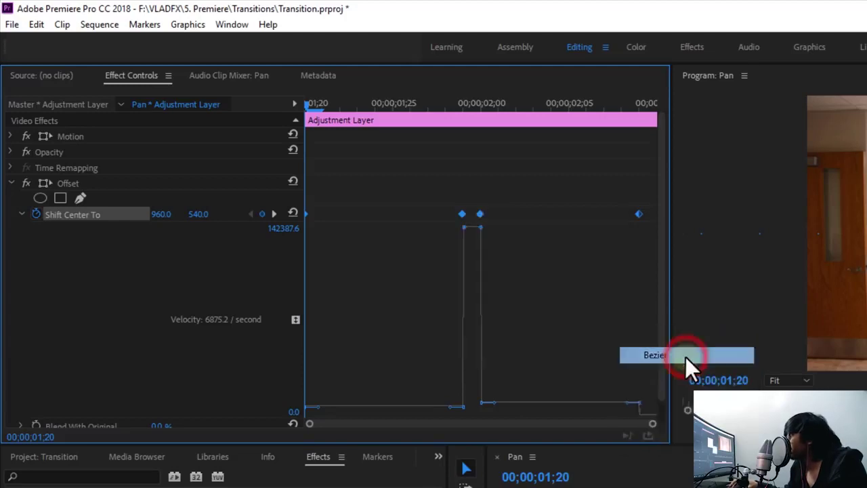
# Drag Bezier handles on the first and last keyframes to stretch the ease-in and ease-out tails.
pyautogui.moveTo(658, 276); pyautogui.dragTo(662, 308)
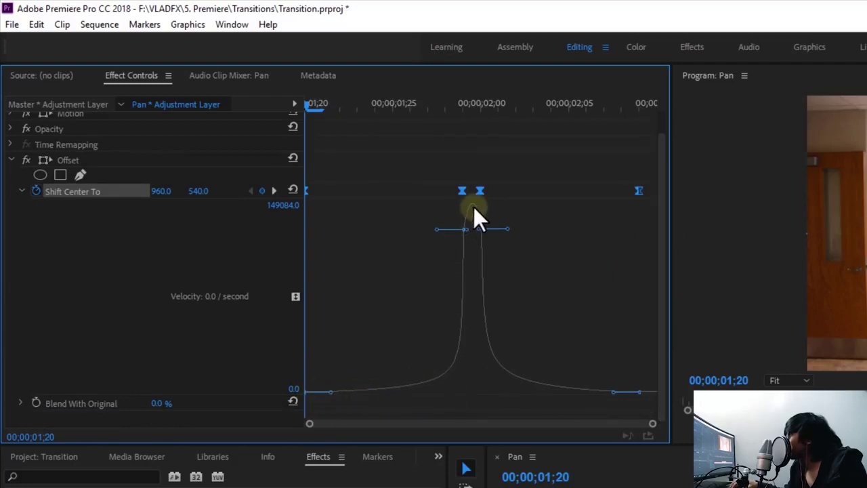
pyautogui.click(599, 318)
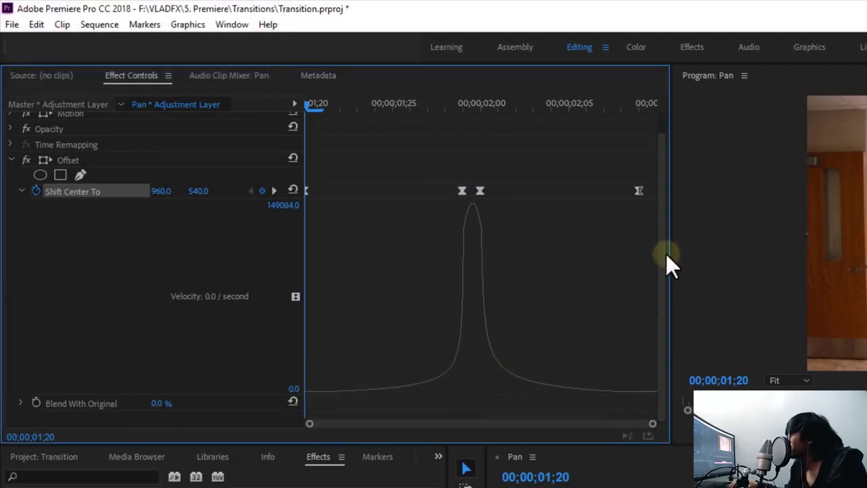
pyautogui.click(462, 191)
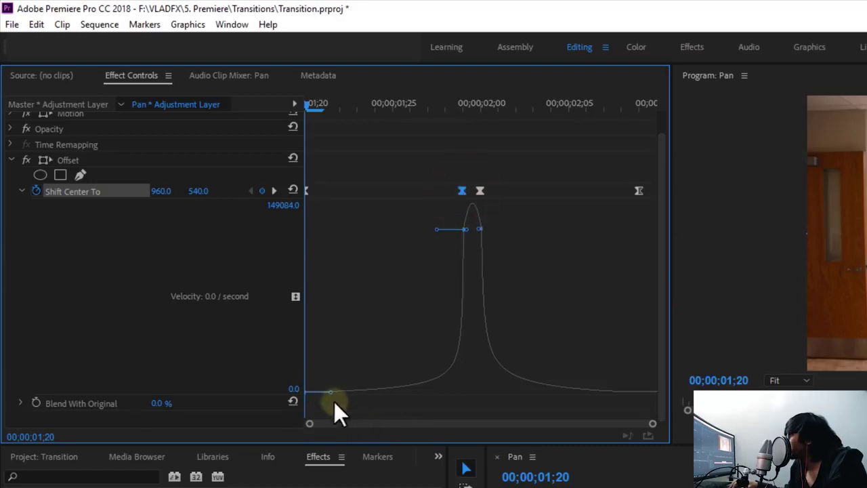
pyautogui.moveTo(326, 392); pyautogui.dragTo(385, 391)
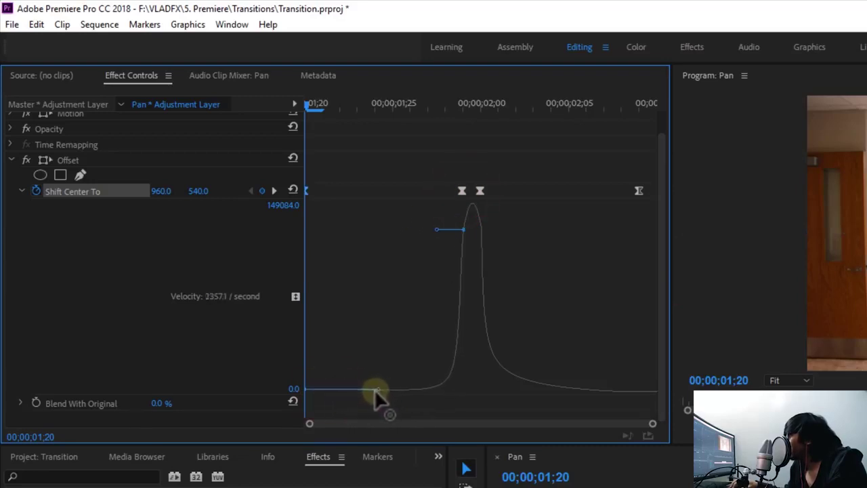
pyautogui.moveTo(385, 391)
pyautogui.mouseDown()
pyautogui.moveTo(339, 392)
pyautogui.moveTo(381, 393)
pyautogui.mouseUp()
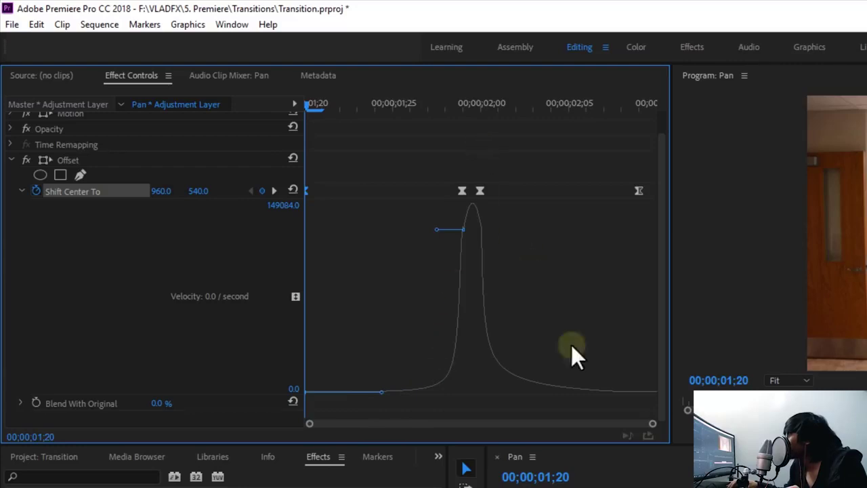
pyautogui.click(638, 190)
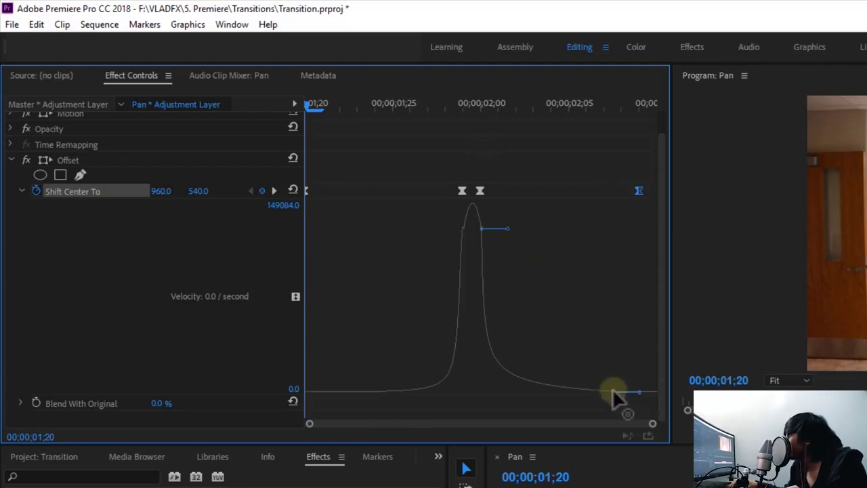
pyautogui.click(638, 190)
pyautogui.moveTo(612, 393); pyautogui.dragTo(561, 393)
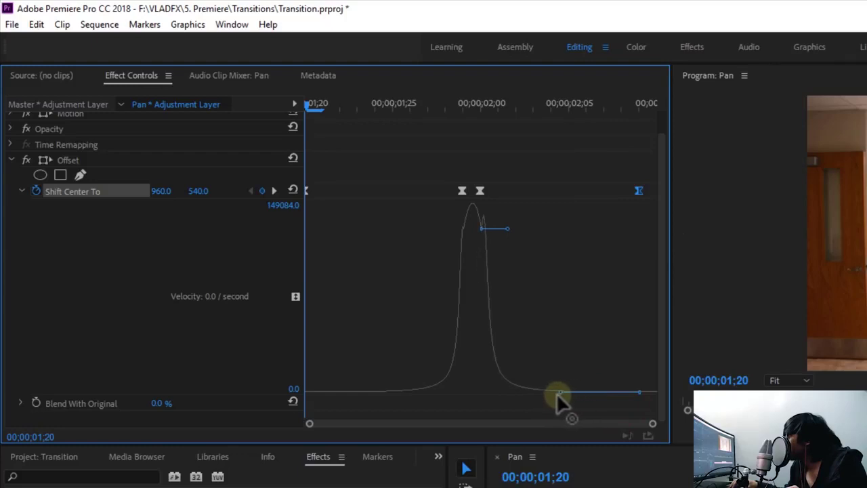
# Steepen both slopes of the velocity peak at the middle keyframe, then play from before the cut.
pyautogui.click(480, 191)
pyautogui.moveTo(481, 185); pyautogui.dragTo(445, 204)
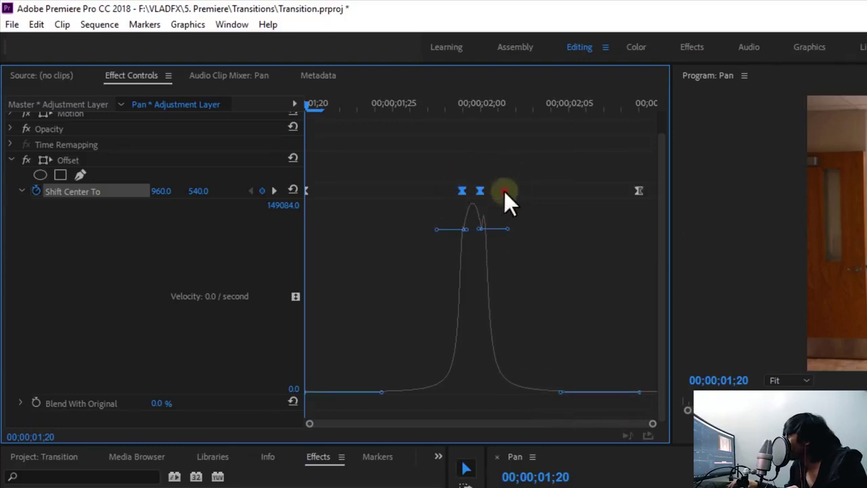
pyautogui.click(480, 191)
pyautogui.moveTo(502, 230); pyautogui.dragTo(472, 227)
pyautogui.click(462, 191)
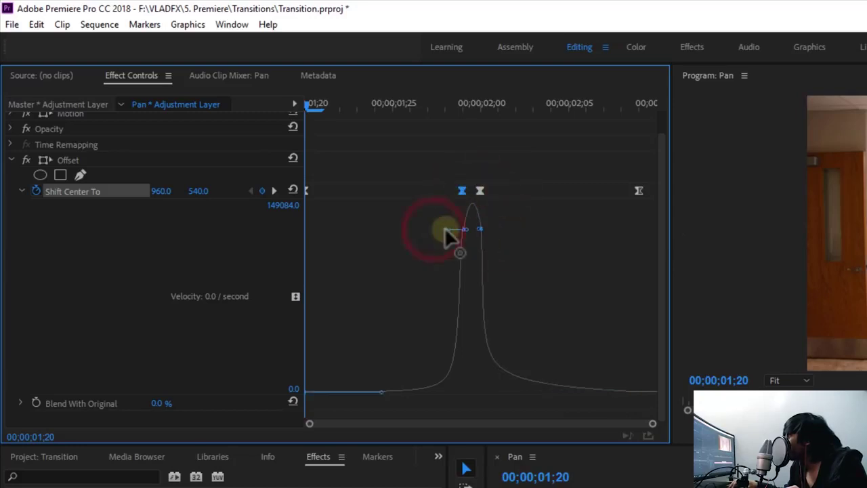
pyautogui.click(353, 405)
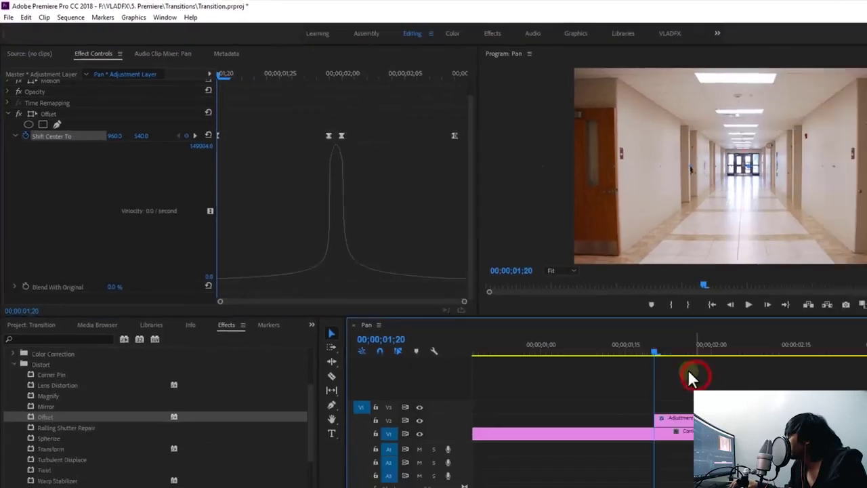
pyautogui.click(556, 302)
pyautogui.press('space')
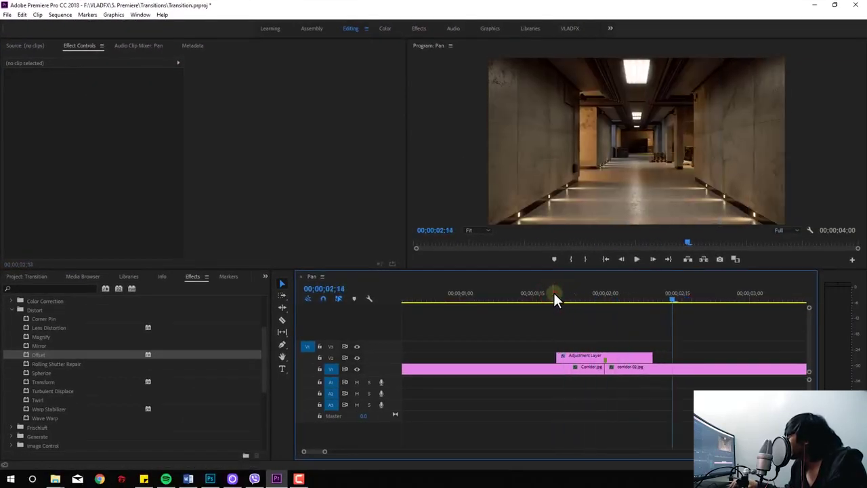
# Replay the whip across the 2;00 cut several times, then select the Adjustment Layer and scrub it.
pyautogui.click(556, 294)
pyautogui.click(555, 295)
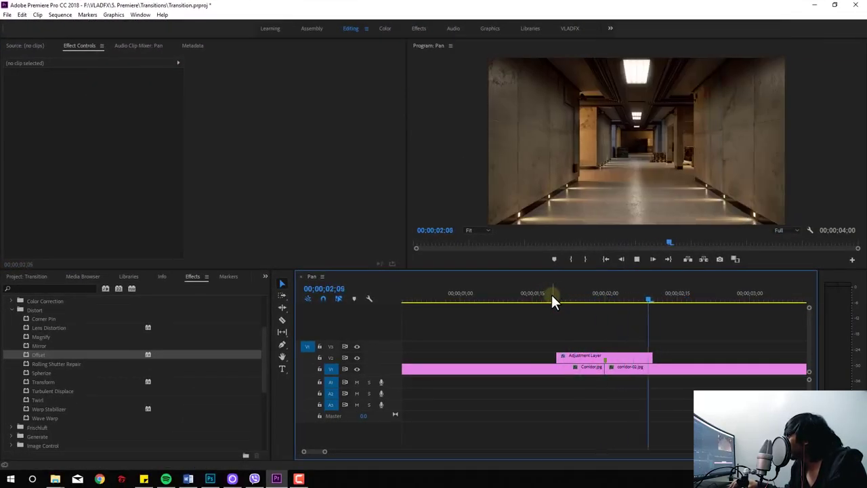
pyautogui.click(550, 294)
pyautogui.press('space')
pyautogui.click(556, 296)
pyautogui.press('space')
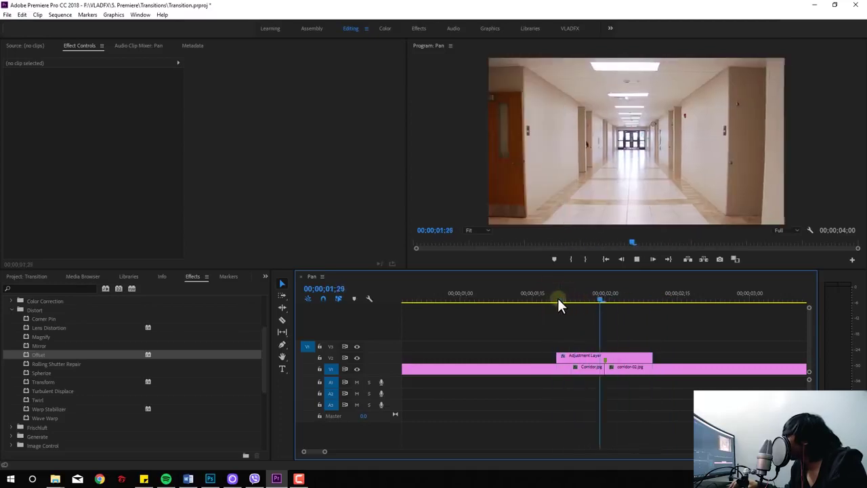
pyautogui.click(555, 298)
pyautogui.press('space')
pyautogui.click(606, 359)
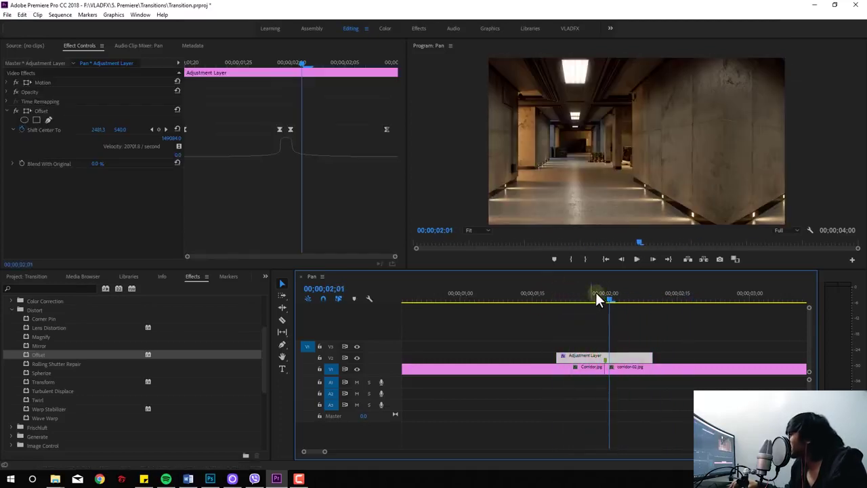
pyautogui.moveTo(596, 294); pyautogui.dragTo(558, 321)
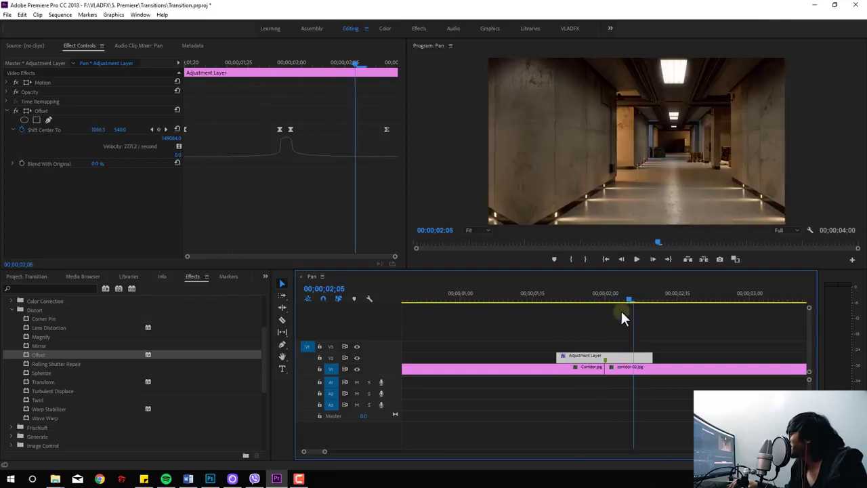
# Drag Directional Blur from Blur & Sharpen onto the adjustment layer beneath Offset, parking at 2;00.
pyautogui.click(12, 310)
pyautogui.click(43, 111)
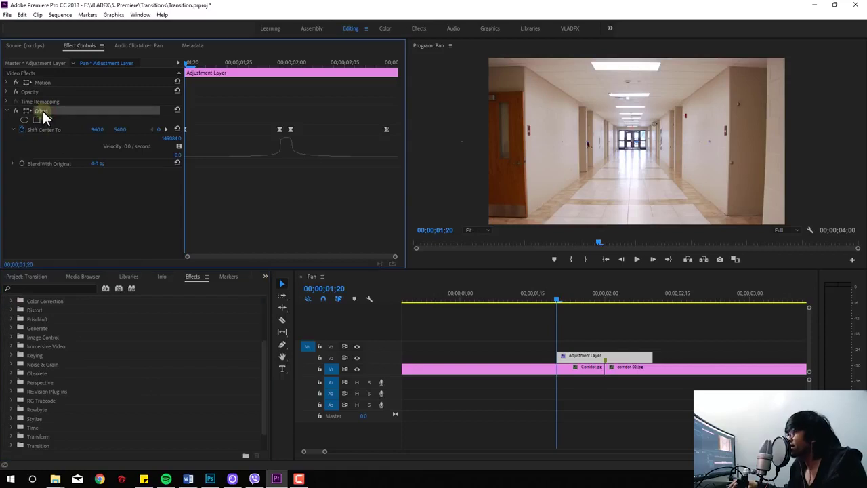
pyautogui.scroll(3, 42, 347)
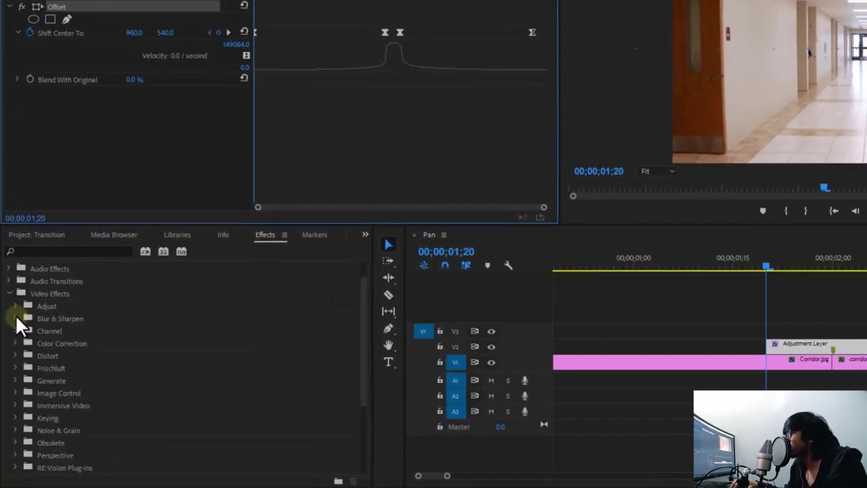
pyautogui.click(15, 318)
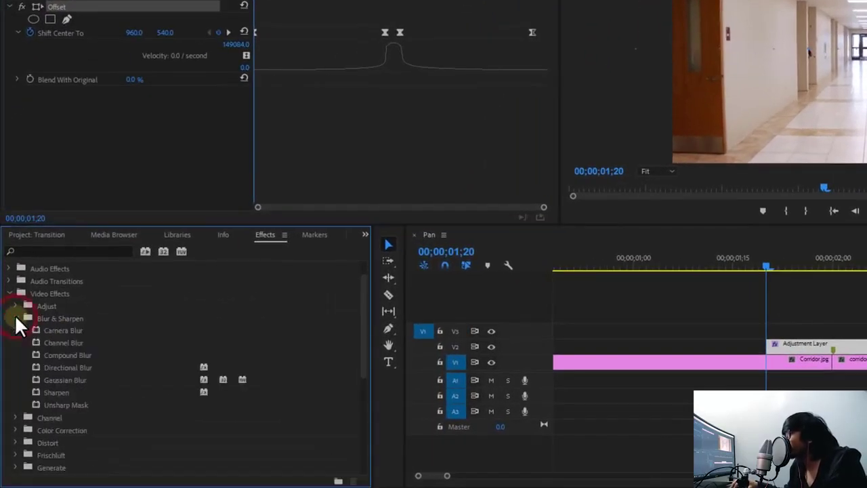
pyautogui.moveTo(60, 366); pyautogui.dragTo(125, 219)
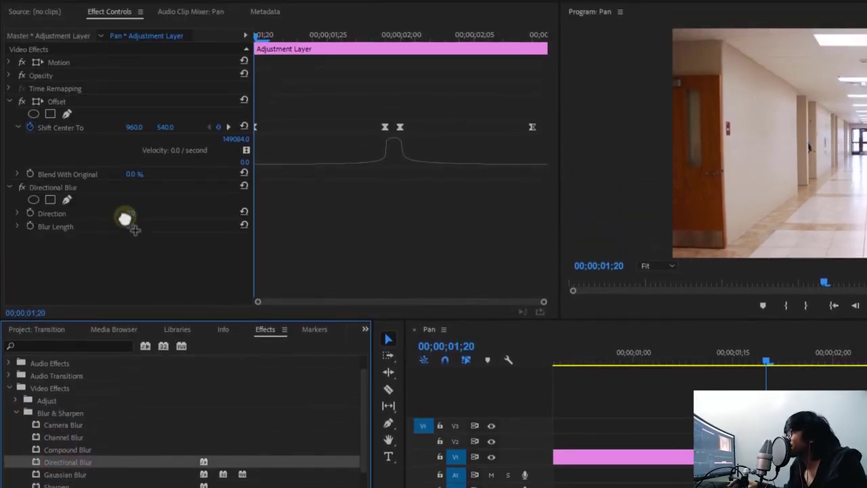
pyautogui.moveTo(387, 37); pyautogui.dragTo(396, 39)
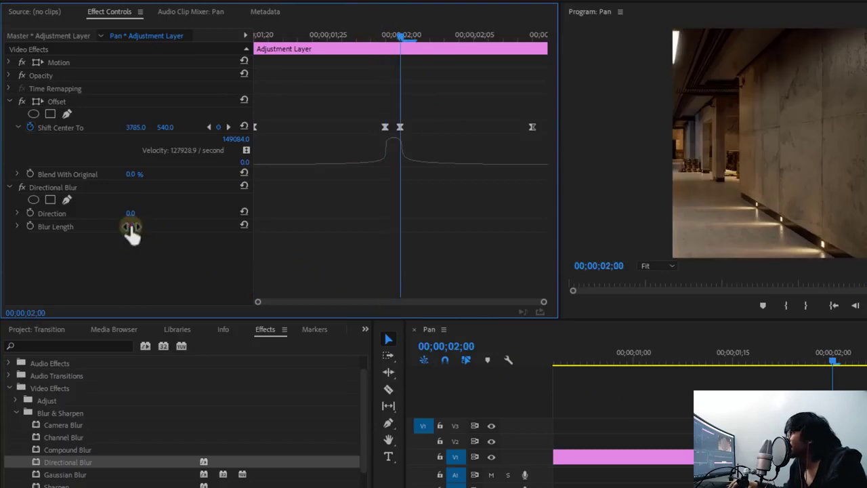
# Set Directional Blur's Direction to 90°.
pyautogui.moveTo(131, 229); pyautogui.dragTo(155, 226)
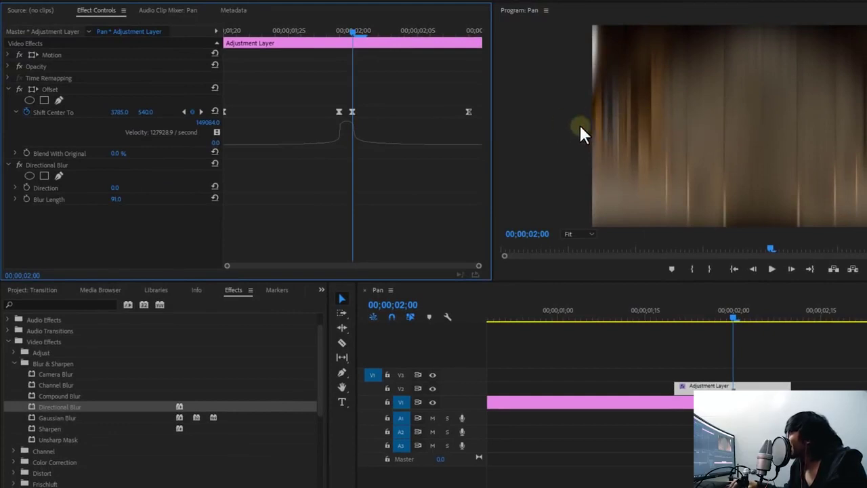
pyautogui.moveTo(118, 192); pyautogui.dragTo(123, 189)
pyautogui.click(120, 189)
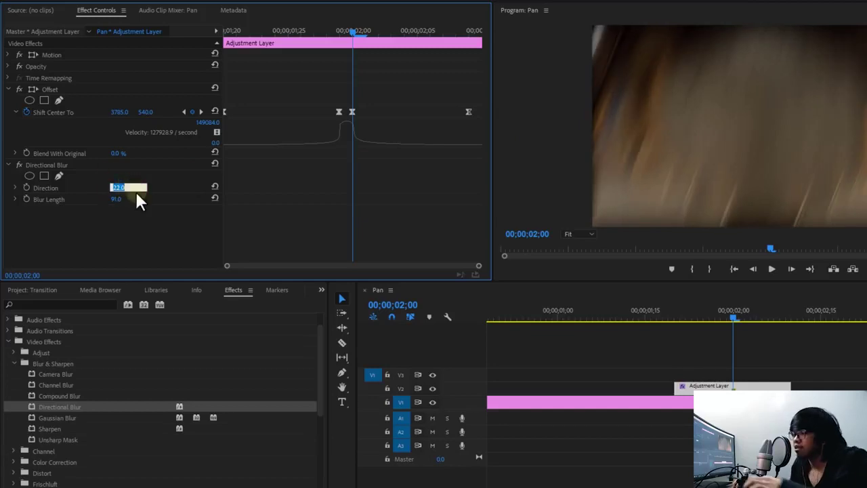
pyautogui.write('90')
pyautogui.press('Return')
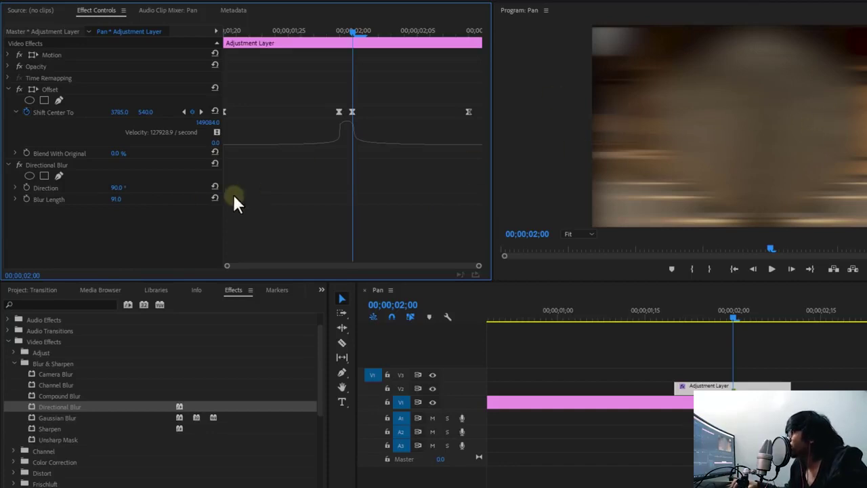
# Keyframe Blur Length at 91 at 2;00, 0 at 1;20, and 0 at the layer's end.
pyautogui.click(30, 199)
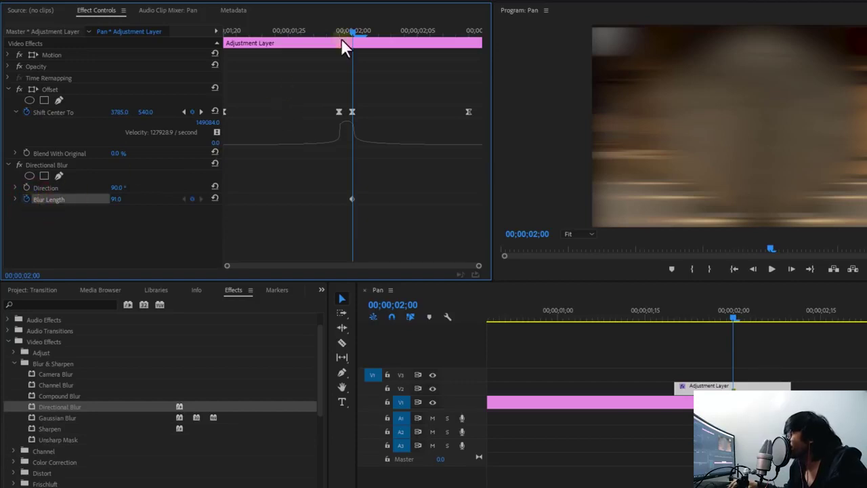
pyautogui.moveTo(332, 42); pyautogui.dragTo(218, 60)
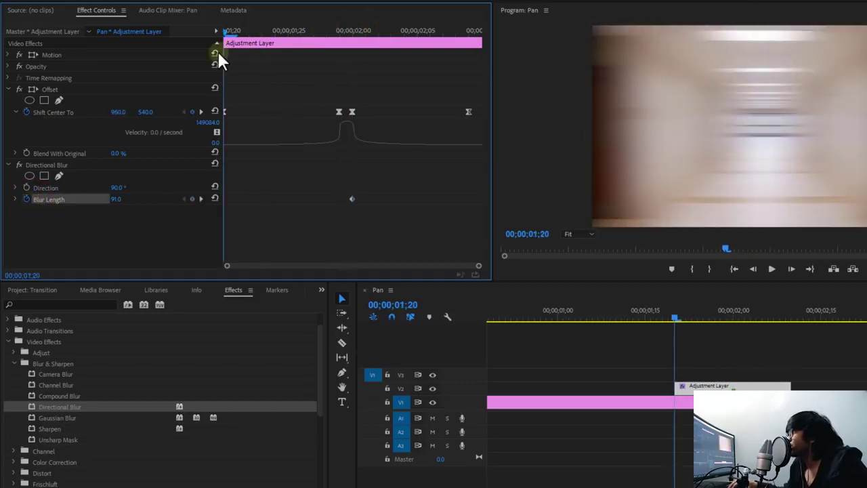
pyautogui.click(117, 201)
pyautogui.write('0')
pyautogui.press('Return')
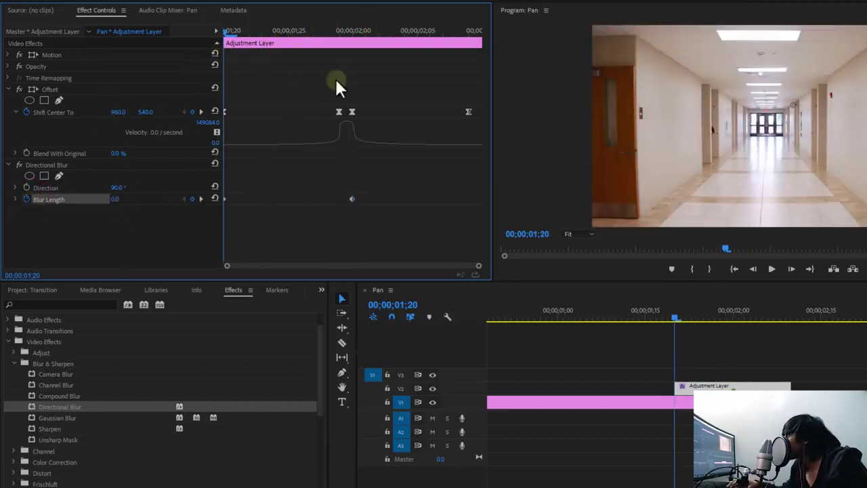
pyautogui.click(470, 32)
pyautogui.click(118, 200)
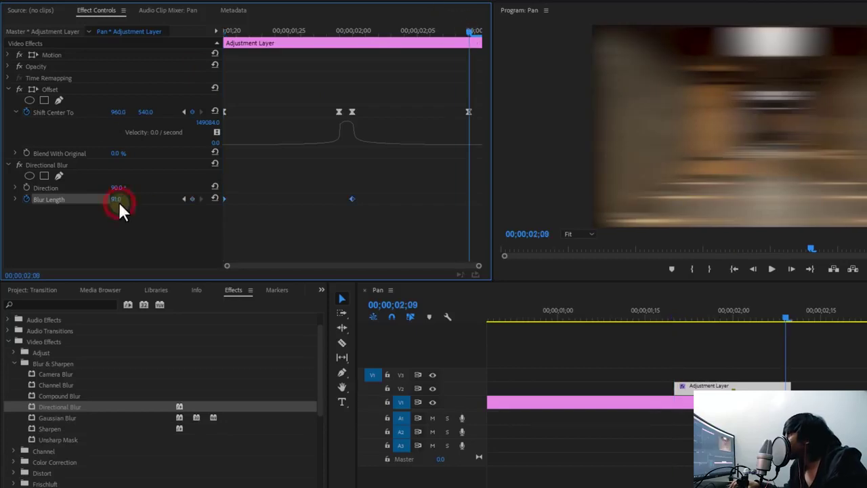
pyautogui.write('0')
pyautogui.press('Return')
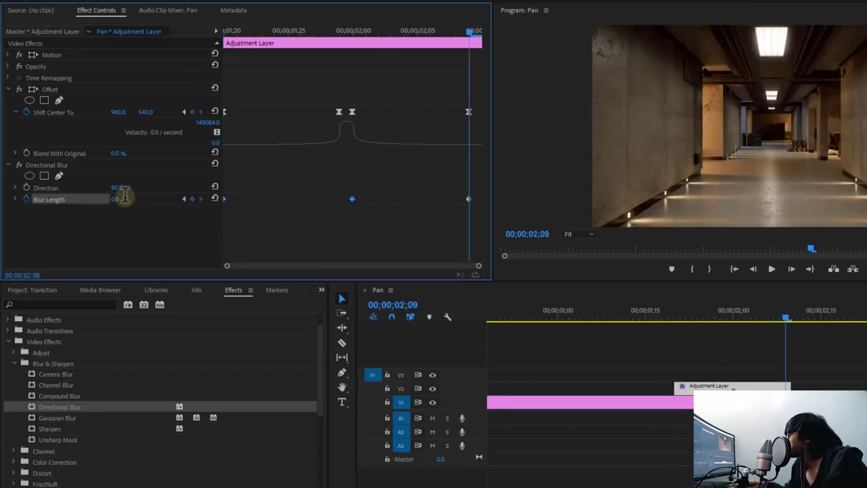
# Scrub and play back the blur animation, then select all Blur Length keyframes.
pyautogui.moveTo(455, 30); pyautogui.dragTo(181, 57)
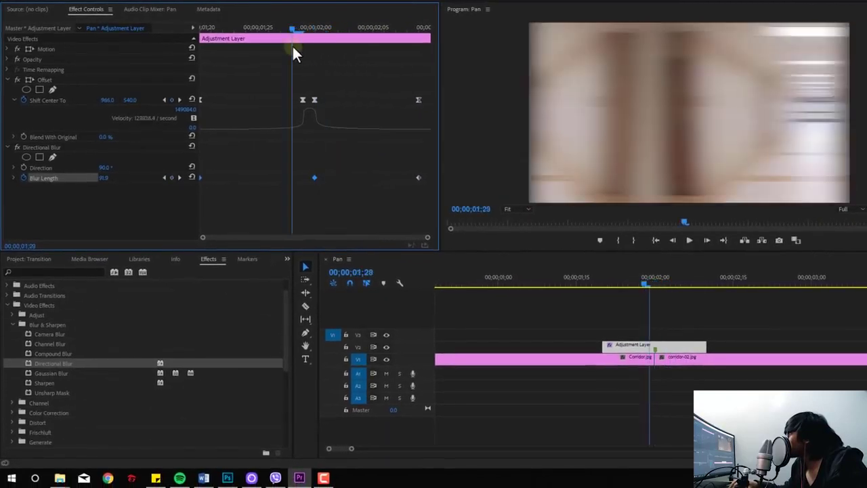
pyautogui.press('space')
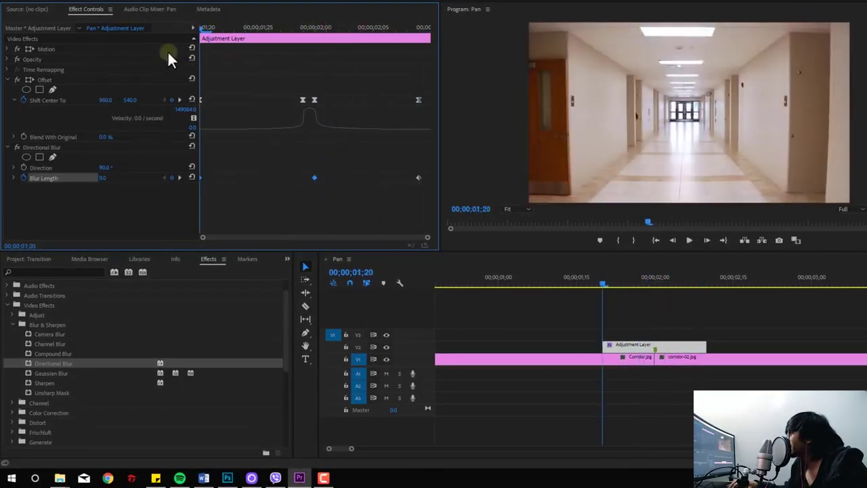
pyautogui.moveTo(422, 173); pyautogui.dragTo(199, 188)
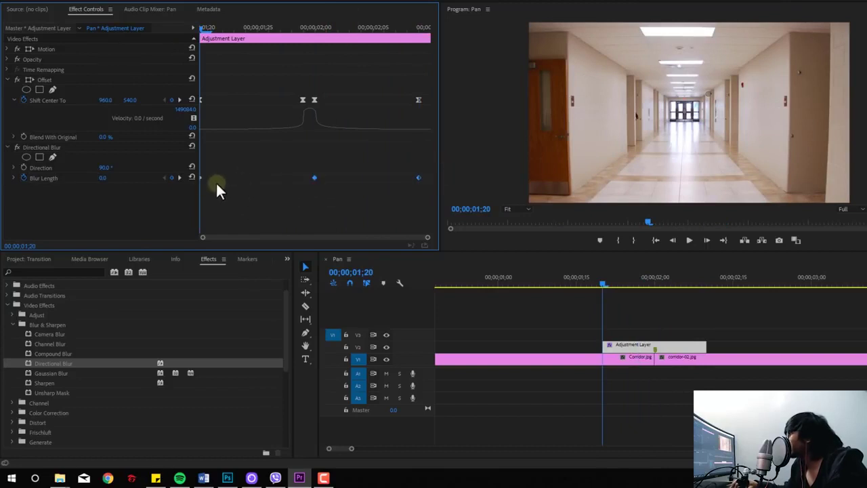
# Make the Blur Length keyframes Bezier and enlarge the Blur Length value graph.
pyautogui.moveTo(426, 169); pyautogui.dragTo(288, 191)
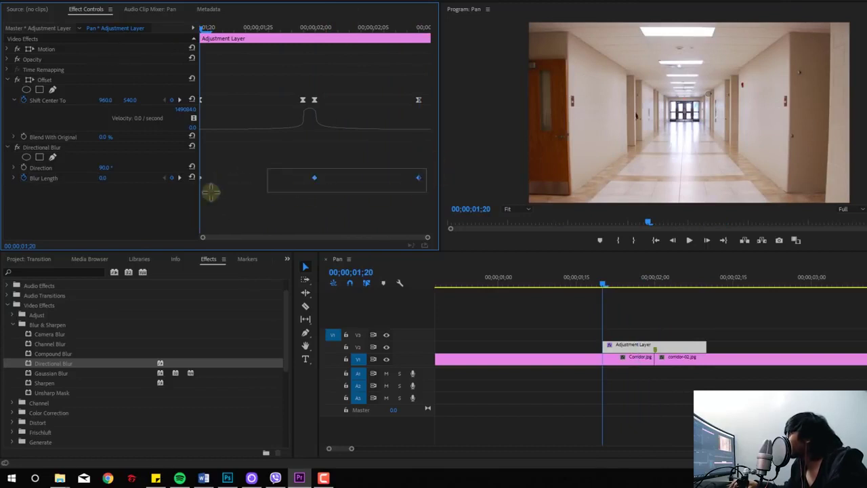
pyautogui.rightClick(315, 177)
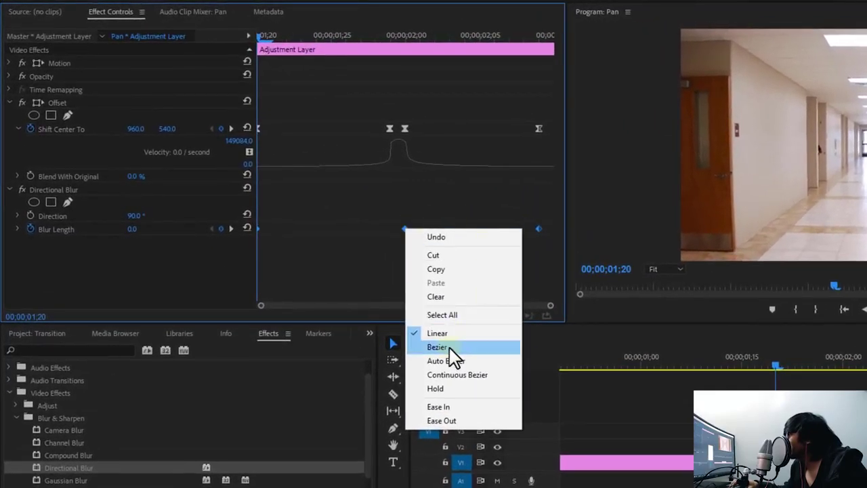
pyautogui.click(342, 272)
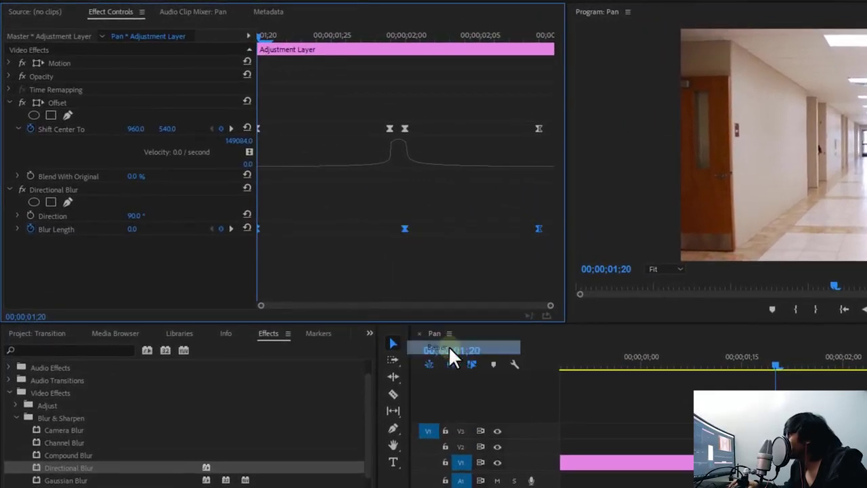
pyautogui.click(57, 233)
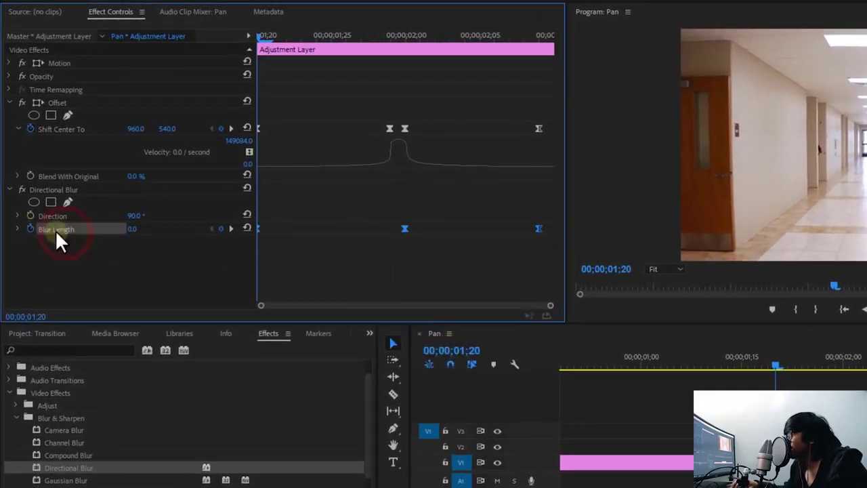
pyautogui.click(17, 229)
pyautogui.moveTo(557, 199); pyautogui.dragTo(549, 264)
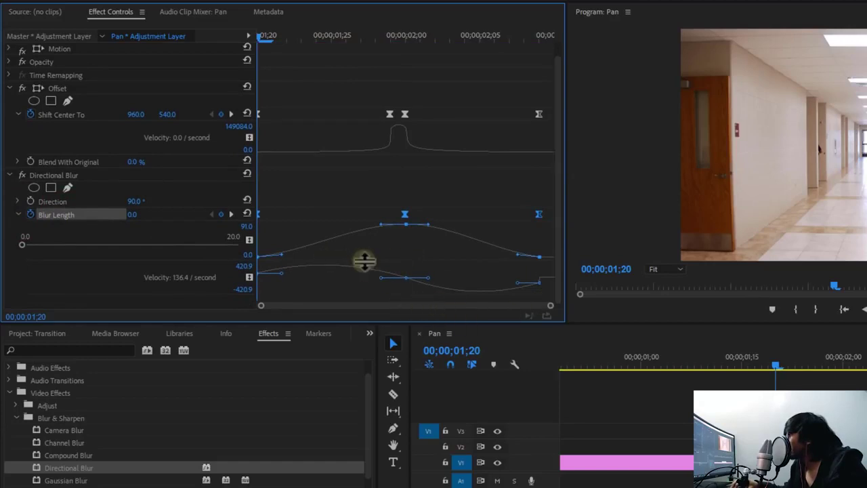
pyautogui.moveTo(364, 261); pyautogui.dragTo(372, 300)
pyautogui.moveTo(555, 216); pyautogui.dragTo(559, 249)
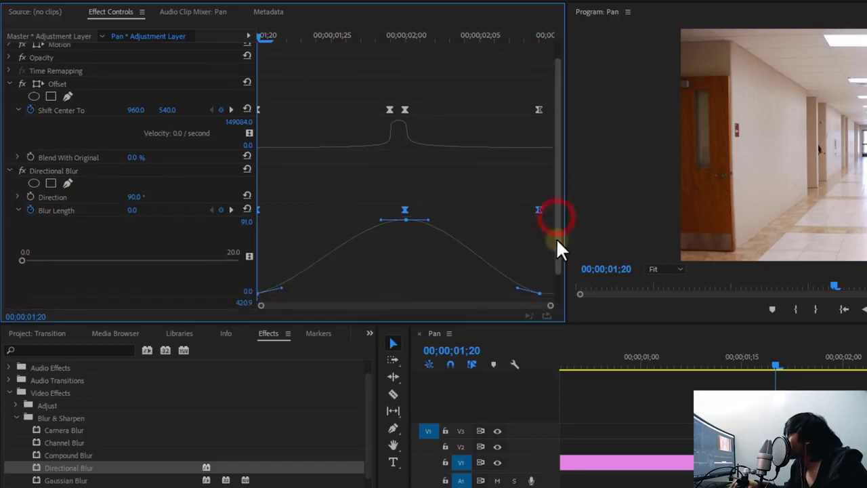
# Drag the first and last keyframes' handles to soften the blur ramp-in and ramp-out.
pyautogui.click(283, 252)
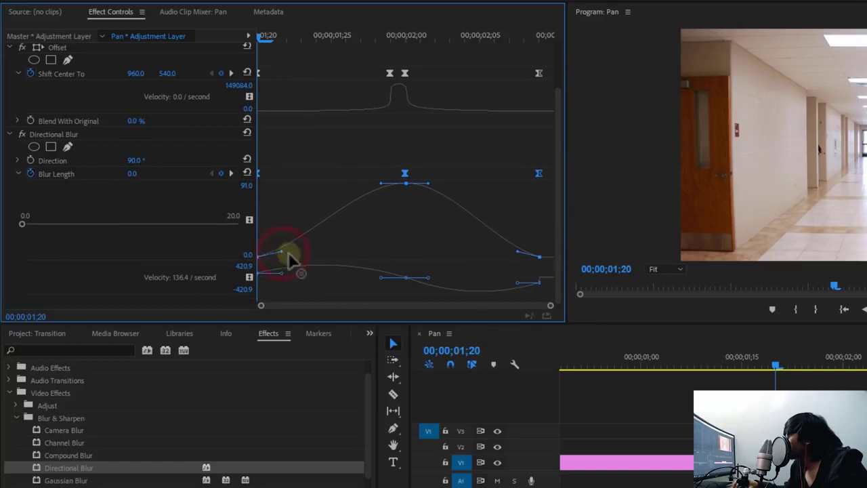
pyautogui.click(382, 229)
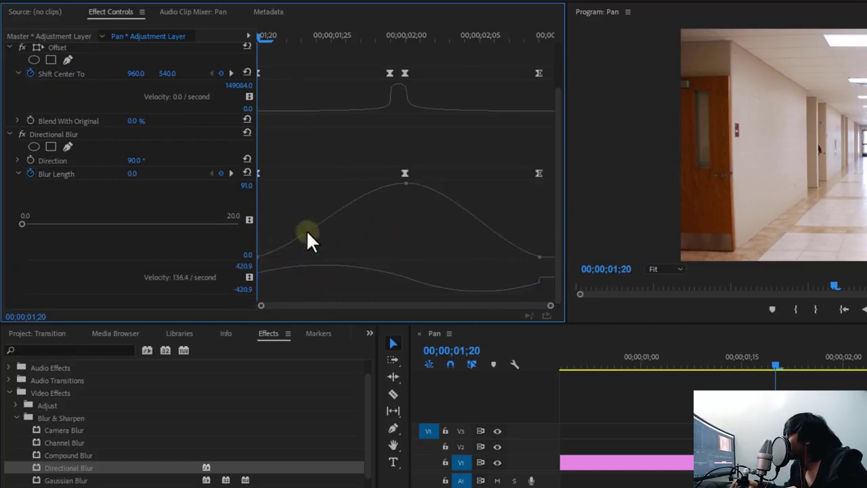
pyautogui.click(410, 174)
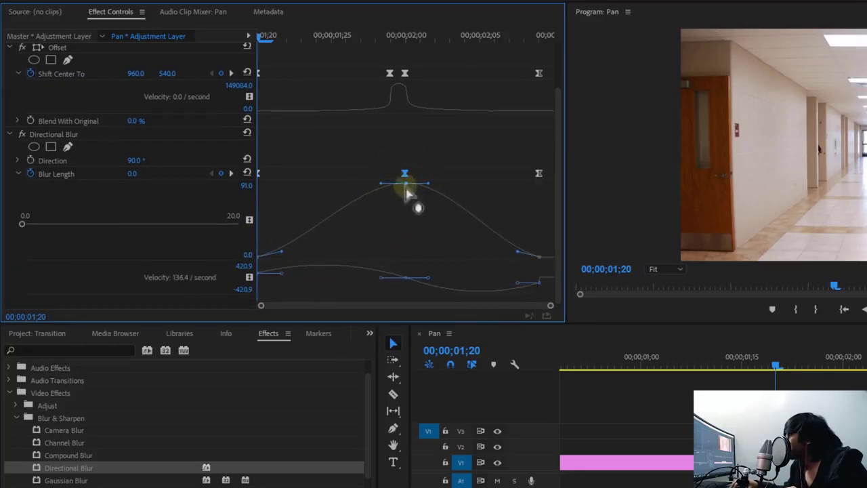
pyautogui.click(258, 173)
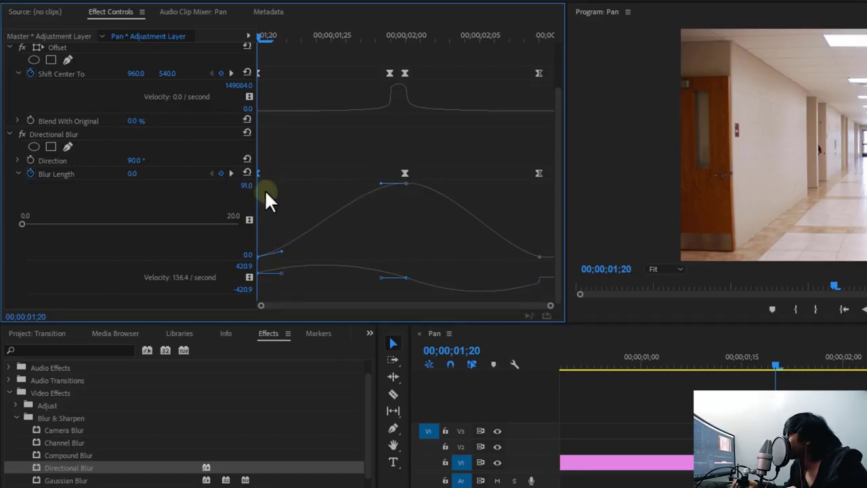
pyautogui.moveTo(283, 250); pyautogui.dragTo(339, 251)
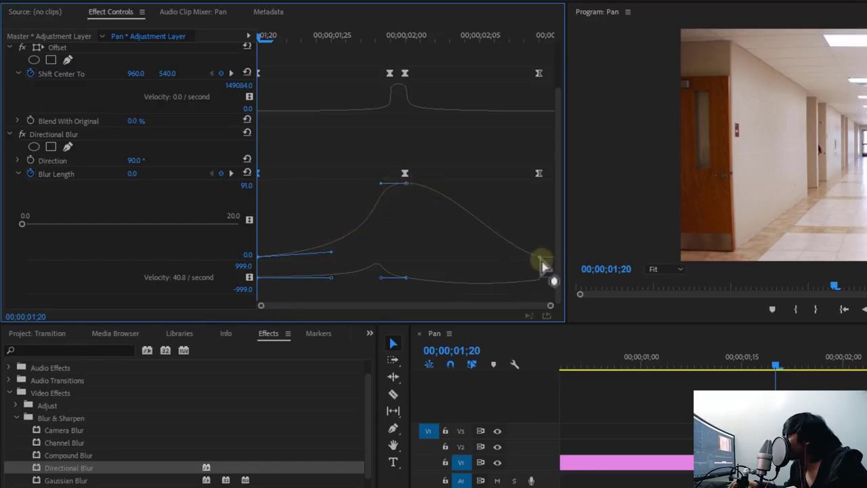
pyautogui.click(539, 256)
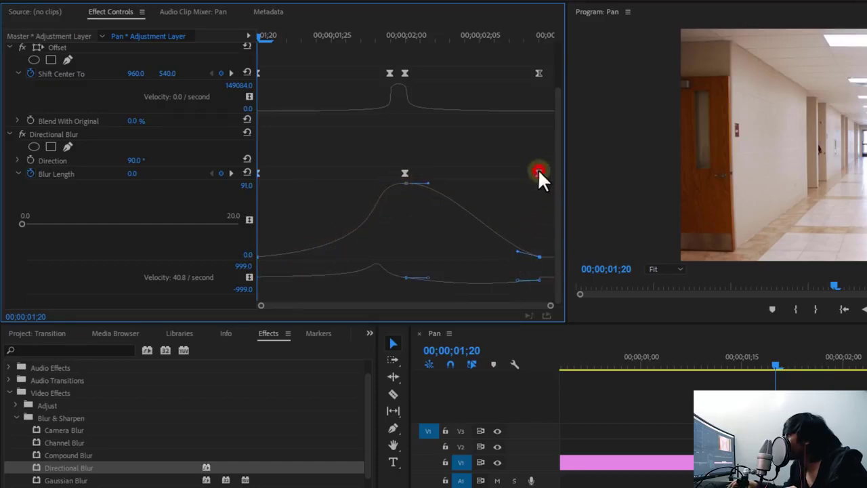
pyautogui.moveTo(519, 251); pyautogui.dragTo(471, 250)
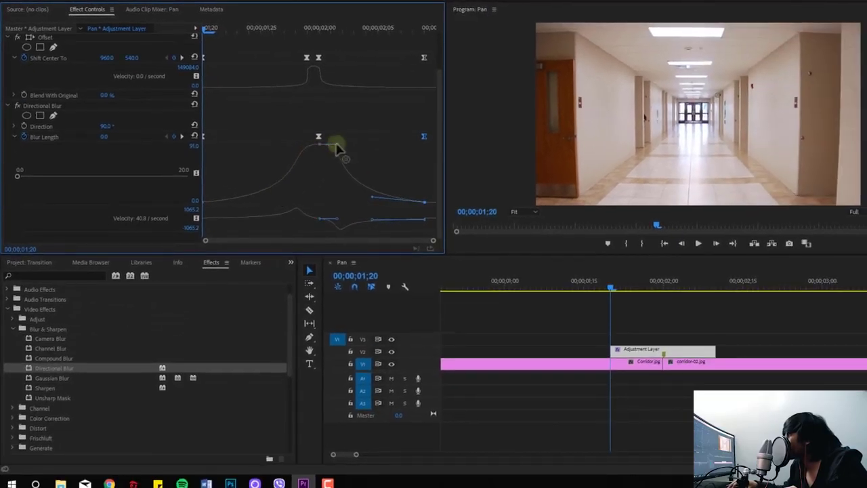
pyautogui.click(353, 27)
pyautogui.moveTo(342, 26); pyautogui.dragTo(237, 45)
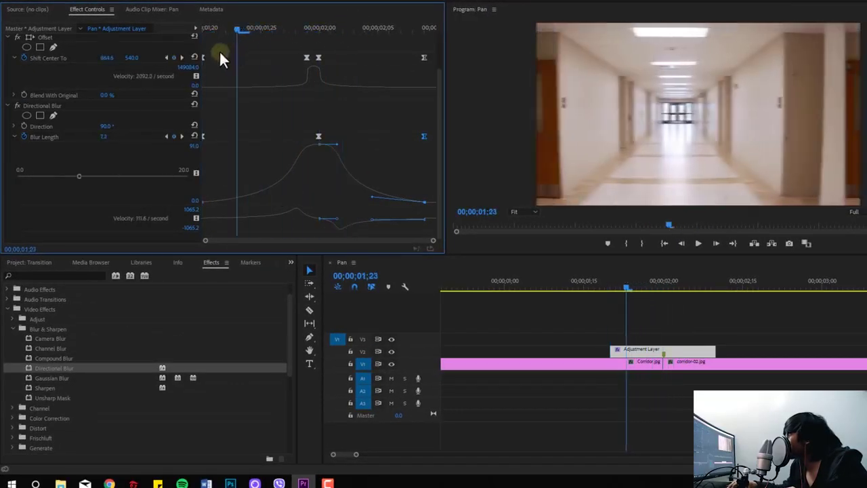
pyautogui.press('space')
pyautogui.click(232, 27)
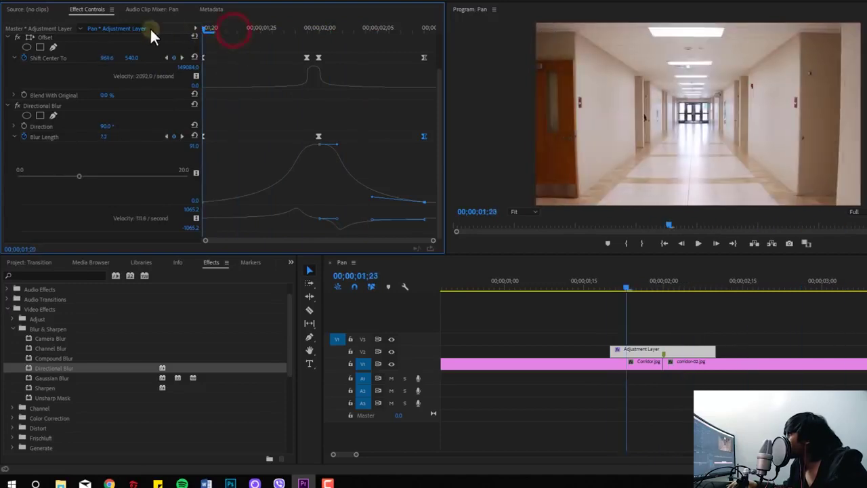
pyautogui.click(208, 28)
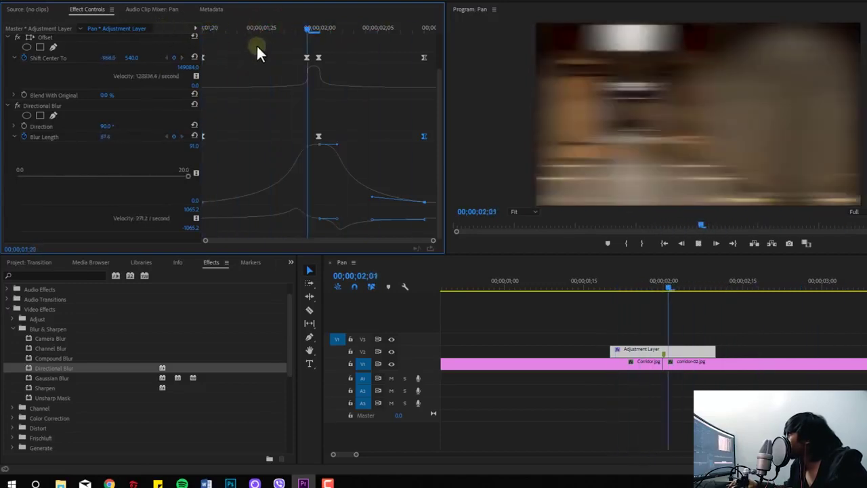
pyautogui.click(210, 28)
pyautogui.press('space')
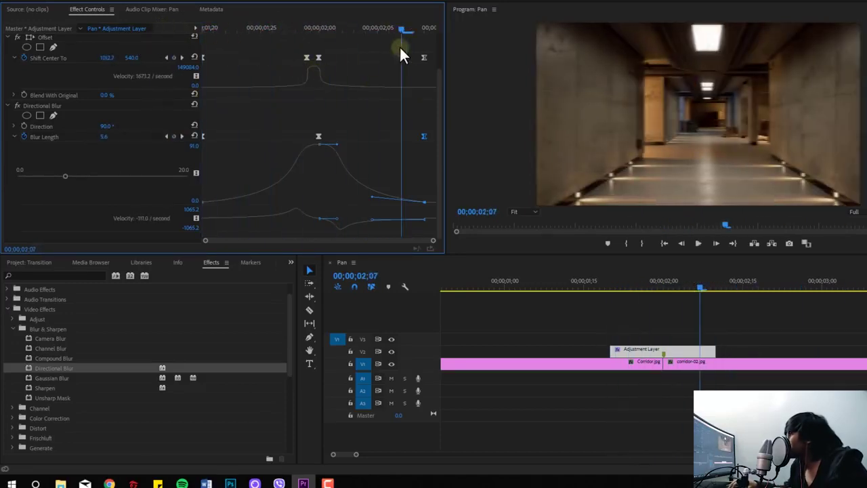
pyautogui.moveTo(378, 49)
pyautogui.mouseDown()
pyautogui.moveTo(429, 153)
pyautogui.moveTo(378, 137)
pyautogui.mouseUp()
pyautogui.moveTo(219, 51)
pyautogui.mouseDown()
pyautogui.moveTo(204, 142)
pyautogui.moveTo(244, 136)
pyautogui.mouseUp()
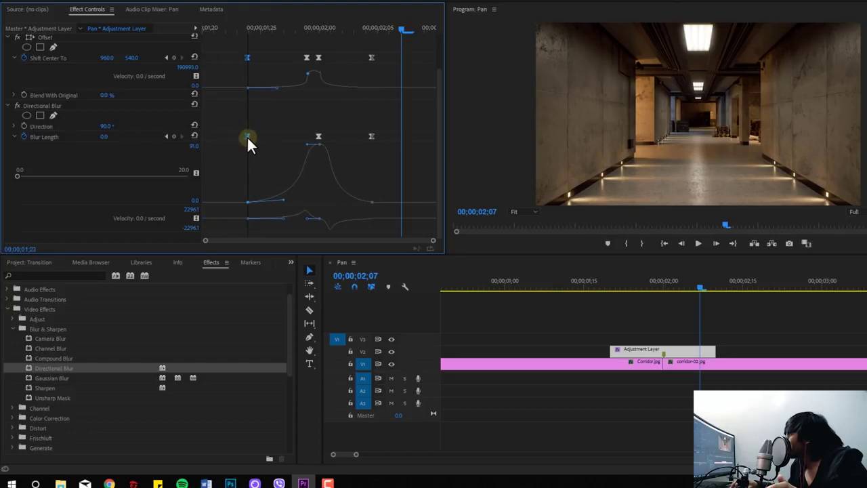
pyautogui.moveTo(274, 26); pyautogui.dragTo(230, 27)
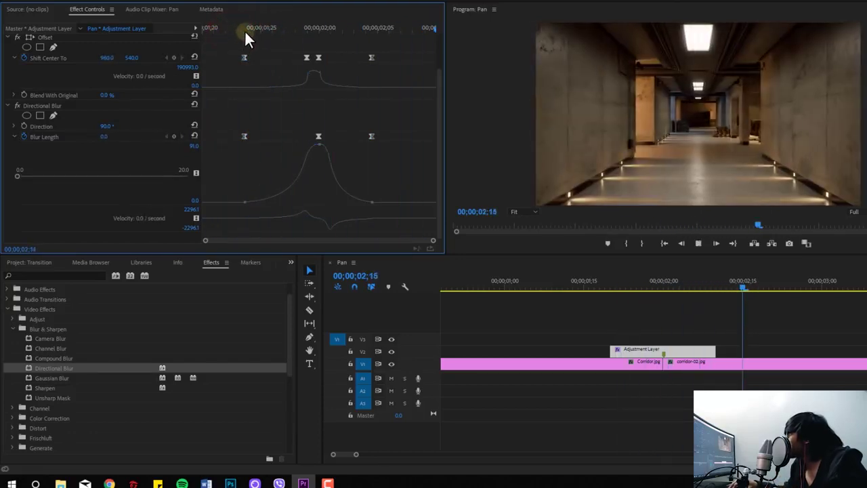
pyautogui.moveTo(230, 27)
pyautogui.mouseDown()
pyautogui.moveTo(401, 28)
pyautogui.moveTo(366, 28)
pyautogui.mouseUp()
pyautogui.hotkey('ctrl', 'z')
pyautogui.press('space')
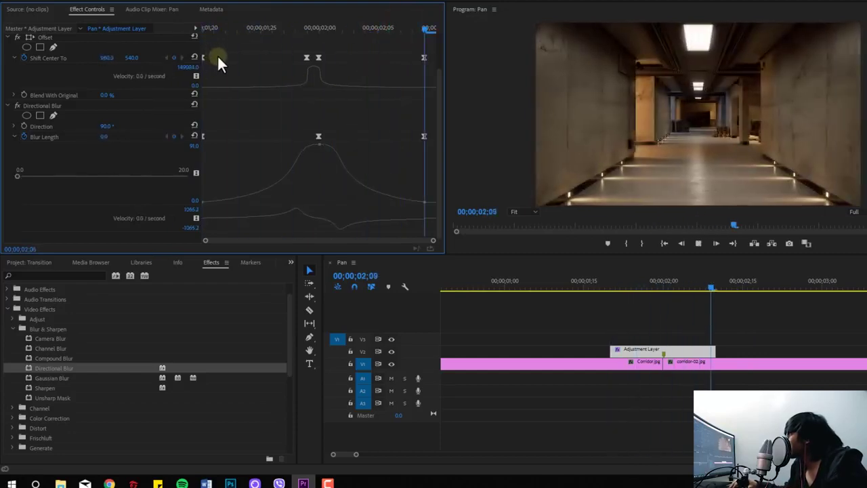
pyautogui.moveTo(281, 27)
pyautogui.mouseDown()
pyautogui.moveTo(225, 27)
pyautogui.moveTo(319, 28)
pyautogui.mouseUp()
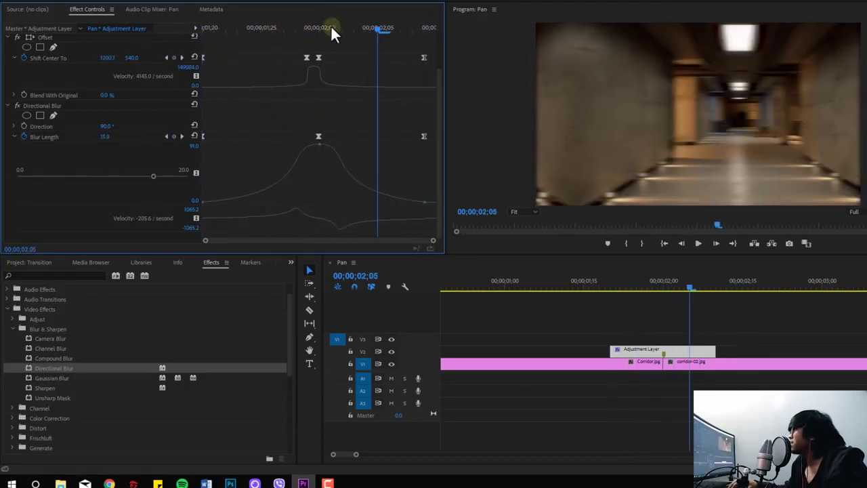
pyautogui.click(426, 27)
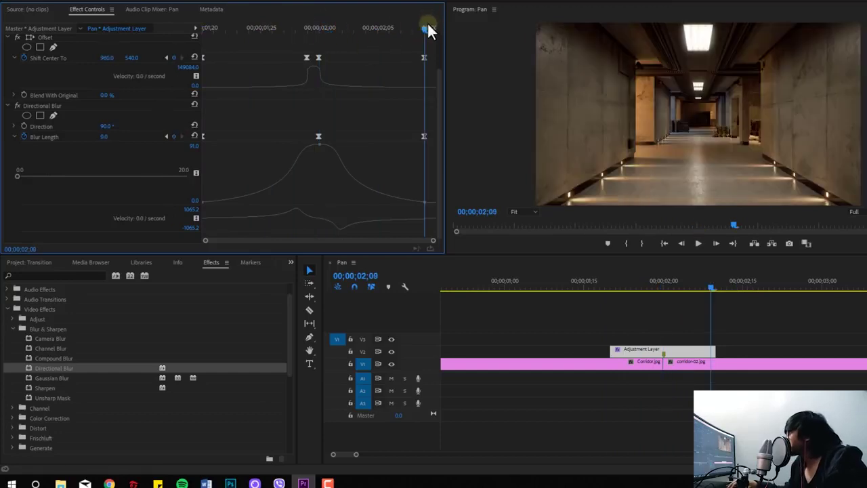
pyautogui.click(423, 57)
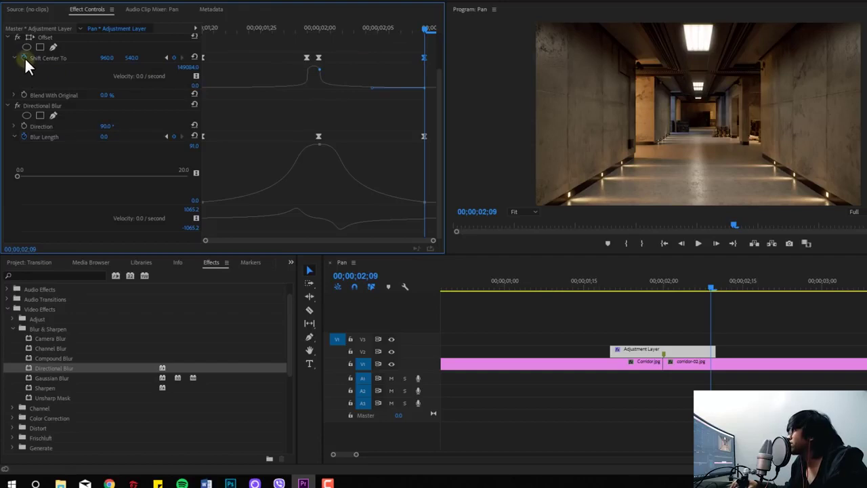
# Reset Shift Center To to 960 at the 01;29 and 02;00 keyframes.
pyautogui.moveTo(342, 44); pyautogui.dragTo(274, 78)
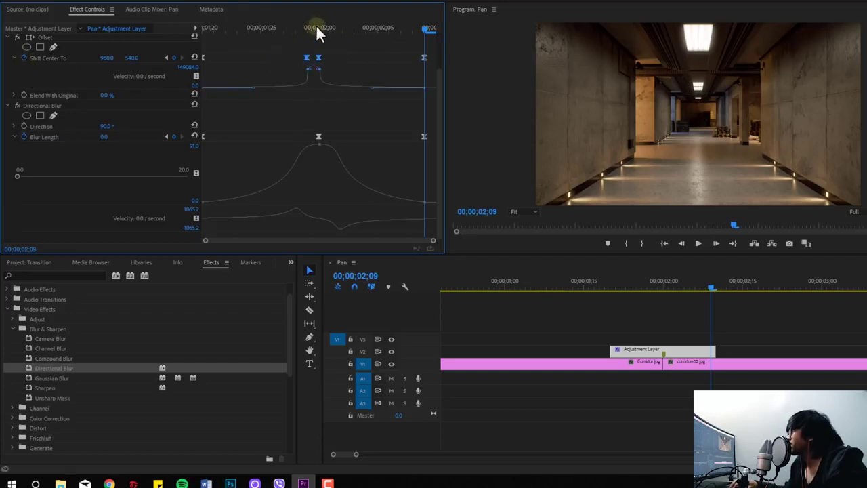
pyautogui.moveTo(316, 27); pyautogui.dragTo(308, 24)
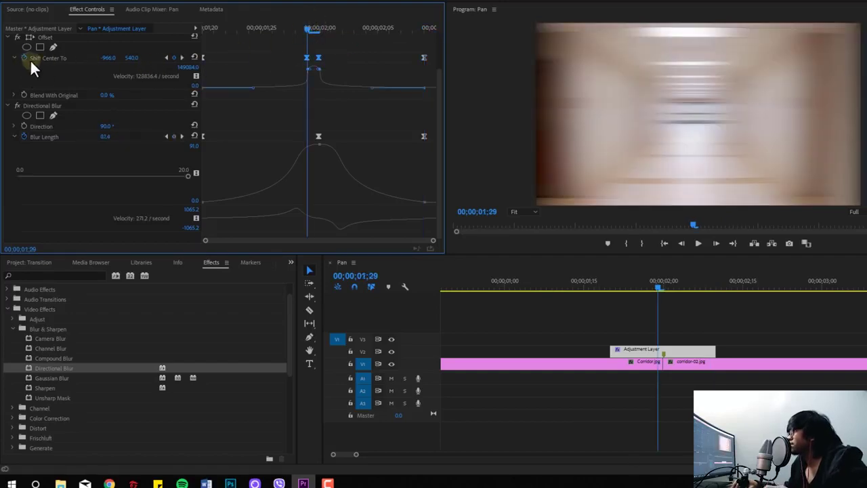
pyautogui.click(105, 60)
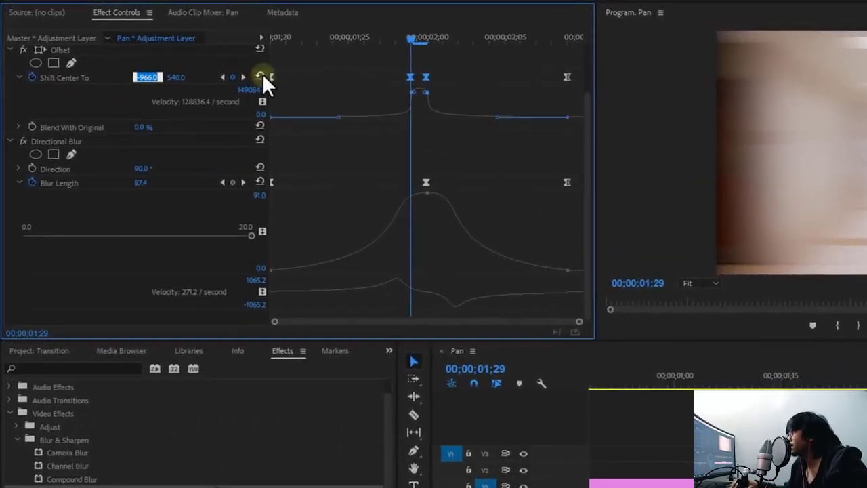
pyautogui.click(197, 54)
pyautogui.click(426, 38)
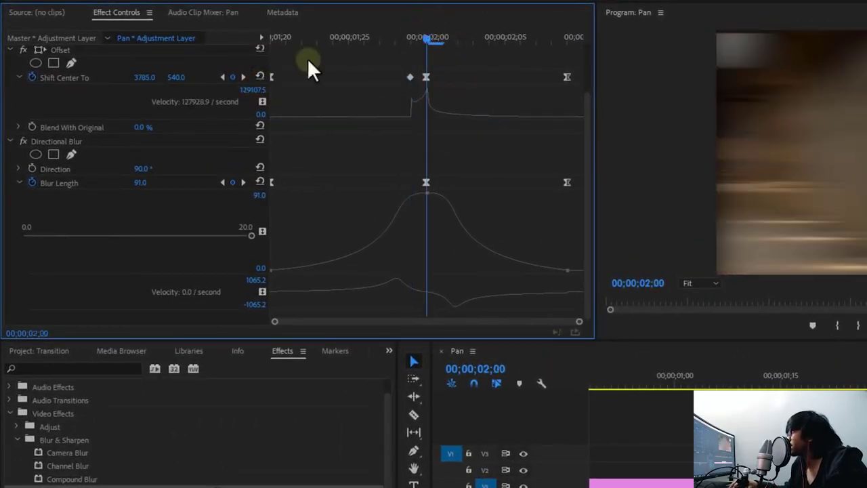
pyautogui.click(259, 77)
# Give both middle Shift Center To keyframes Bezier temporal interpolation.
pyautogui.moveTo(450, 67); pyautogui.dragTo(410, 82)
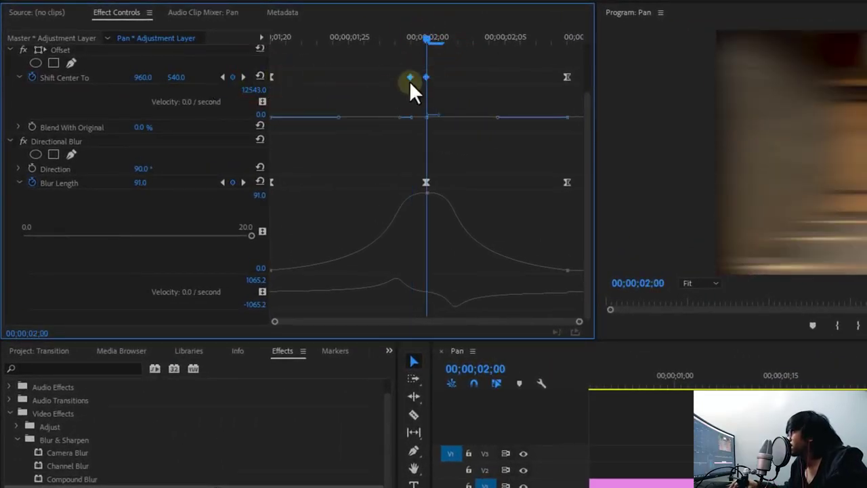
pyautogui.rightClick(425, 76)
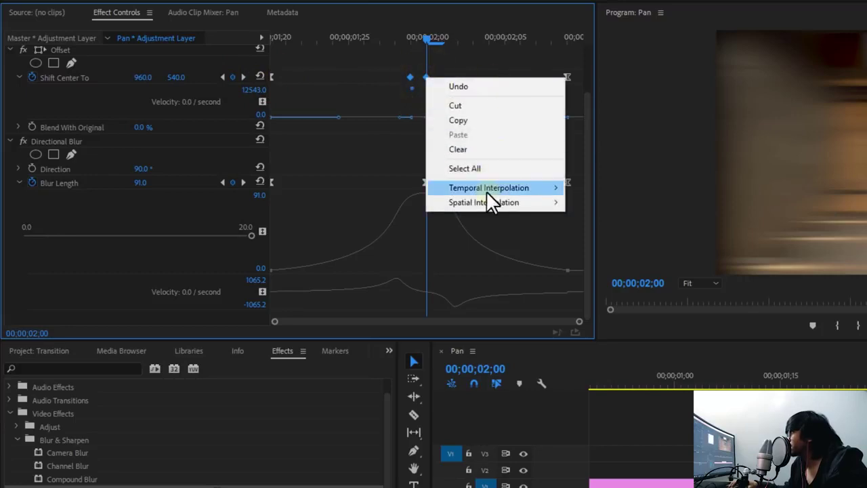
pyautogui.moveTo(486, 190)
pyautogui.click(609, 203)
pyautogui.scroll(1, 587, 118)
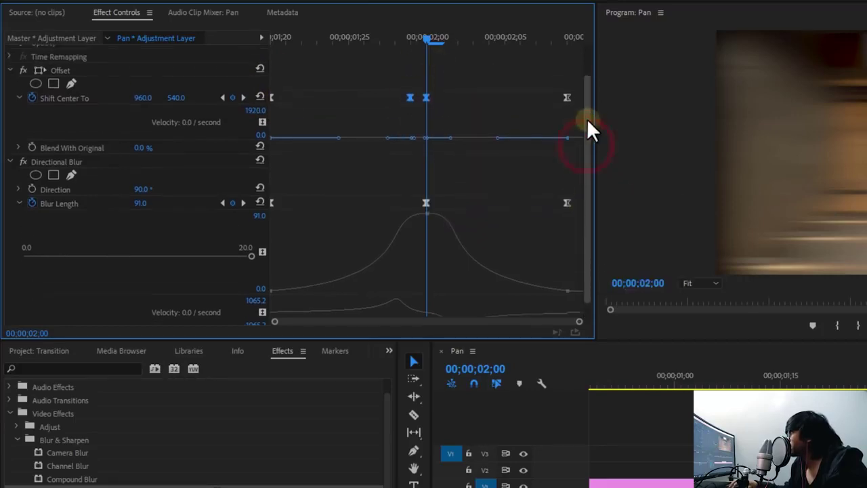
pyautogui.scroll(2, 587, 68)
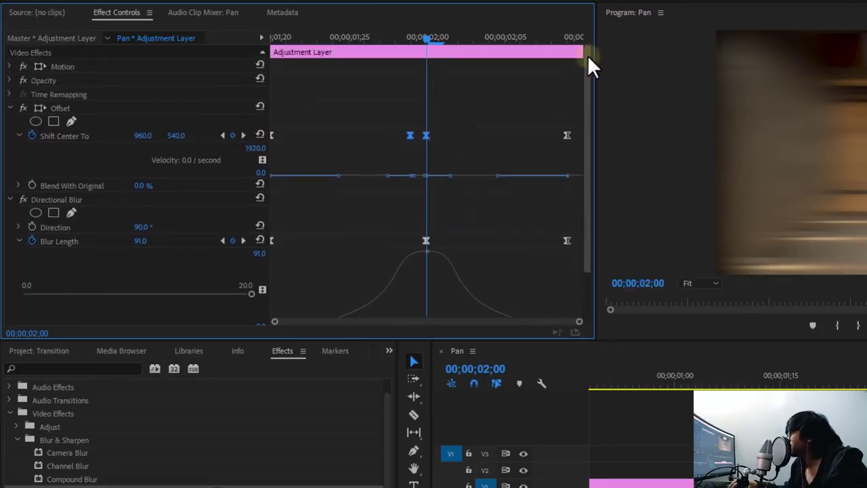
# Collapse Directional Blur and switch the effect off, with the playhead at 01;29.
pyautogui.click(419, 36)
pyautogui.click(10, 203)
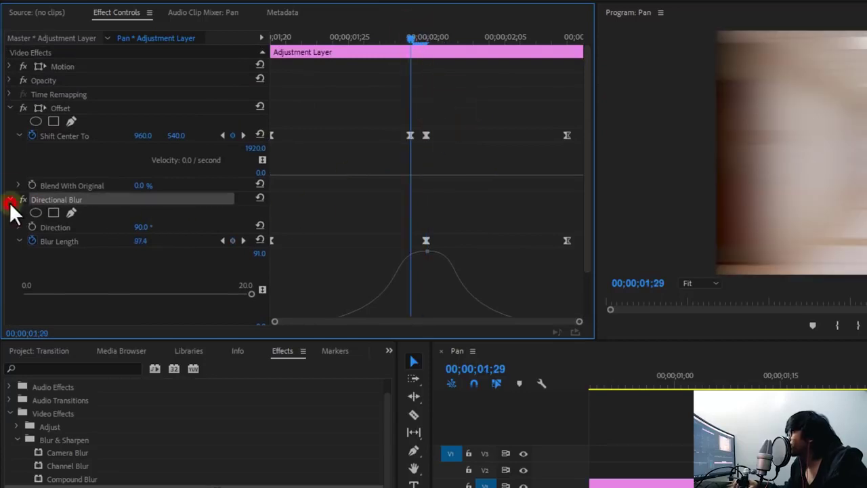
pyautogui.click(9, 199)
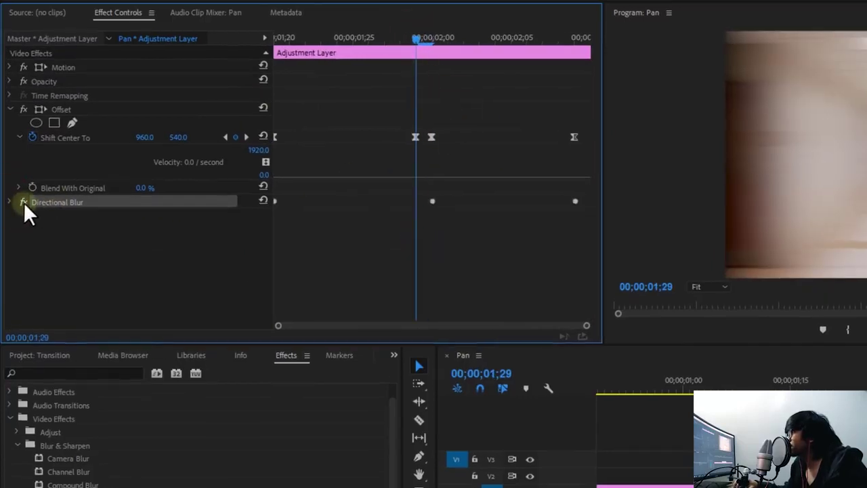
pyautogui.click(23, 200)
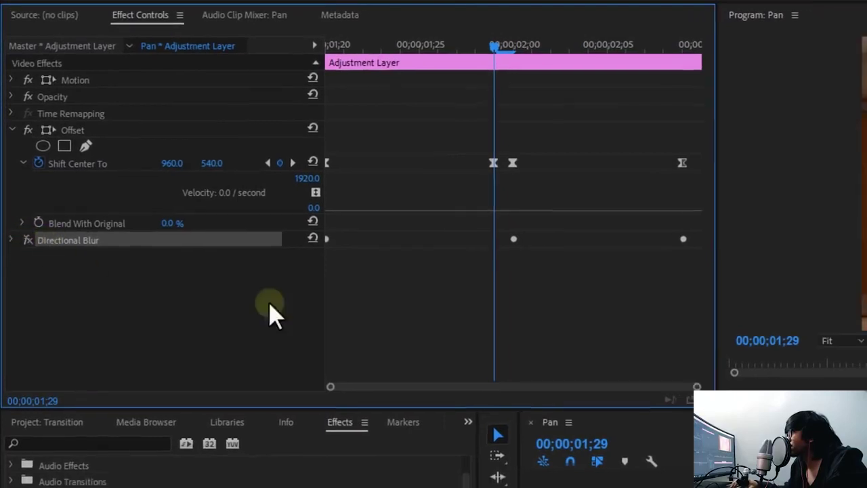
# Shift the corridor images vertically at 01;29 and 02;00, reaching 960, -2346 at the cut.
pyautogui.click(507, 166)
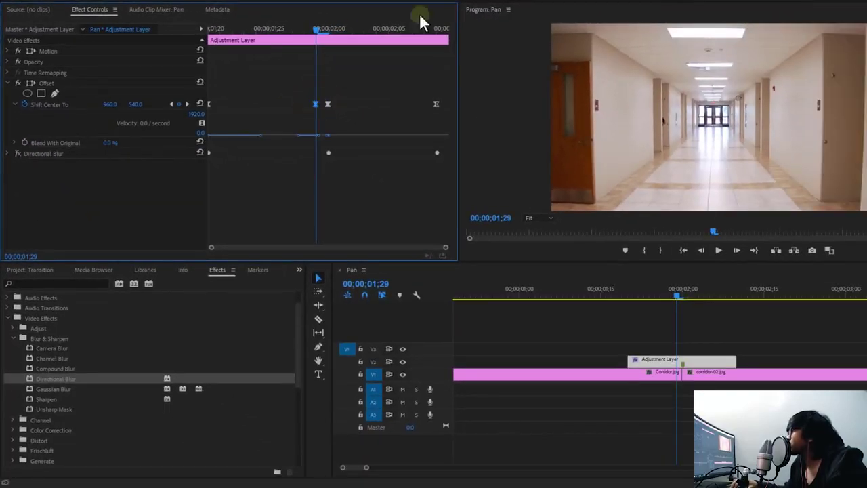
pyautogui.moveTo(136, 105); pyautogui.dragTo(76, 105)
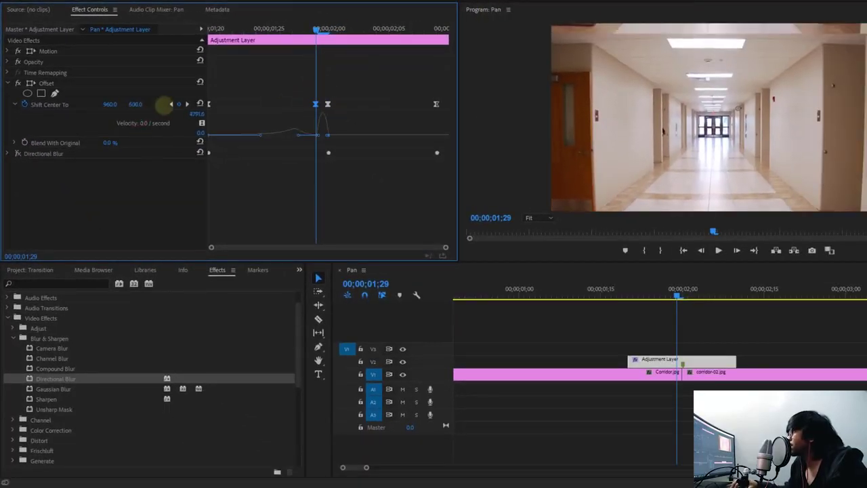
pyautogui.moveTo(181, 119)
pyautogui.mouseDown()
pyautogui.moveTo(140, 111)
pyautogui.moveTo(330, 102)
pyautogui.mouseUp()
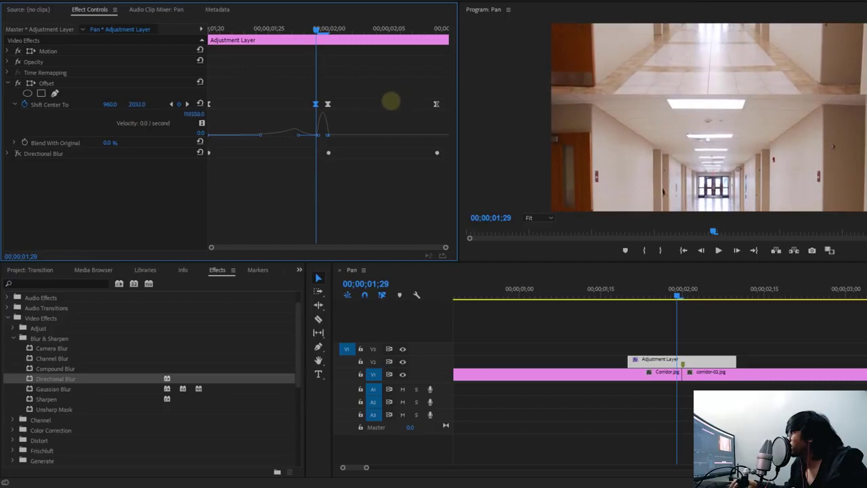
pyautogui.click(331, 31)
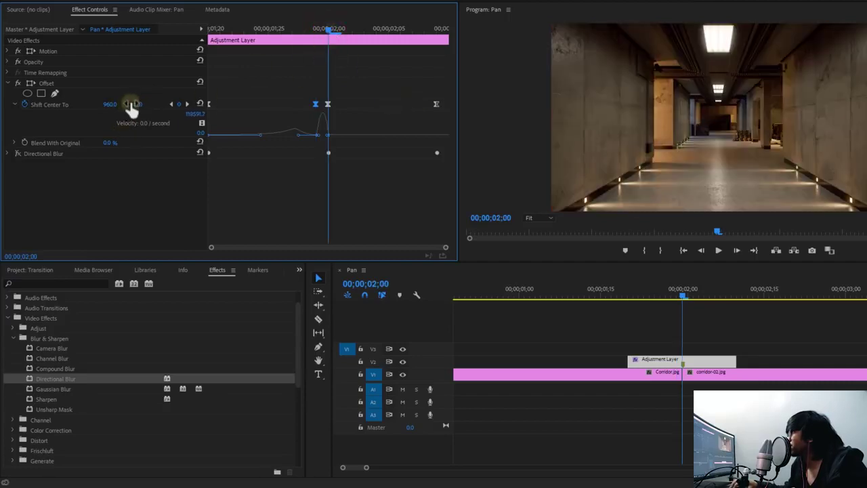
pyautogui.moveTo(131, 108)
pyautogui.mouseDown()
pyautogui.moveTo(115, 106)
pyautogui.moveTo(139, 111)
pyautogui.moveTo(91, 107)
pyautogui.mouseUp()
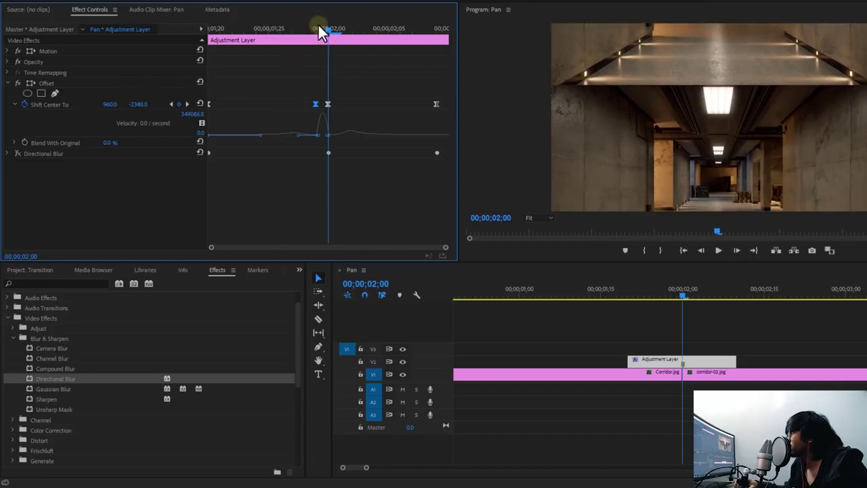
pyautogui.moveTo(317, 28)
pyautogui.mouseDown()
pyautogui.moveTo(299, 42)
pyautogui.moveTo(377, 41)
pyautogui.mouseUp()
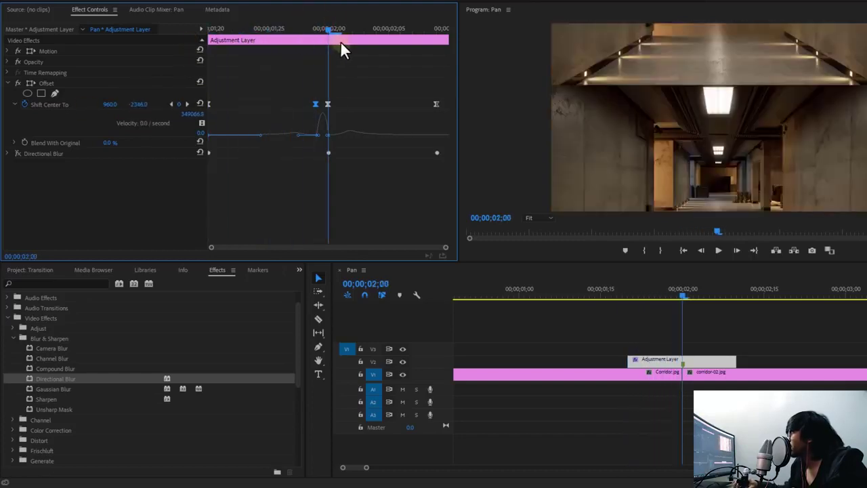
pyautogui.press('Left')
pyautogui.press('Left')
pyautogui.press('Left')
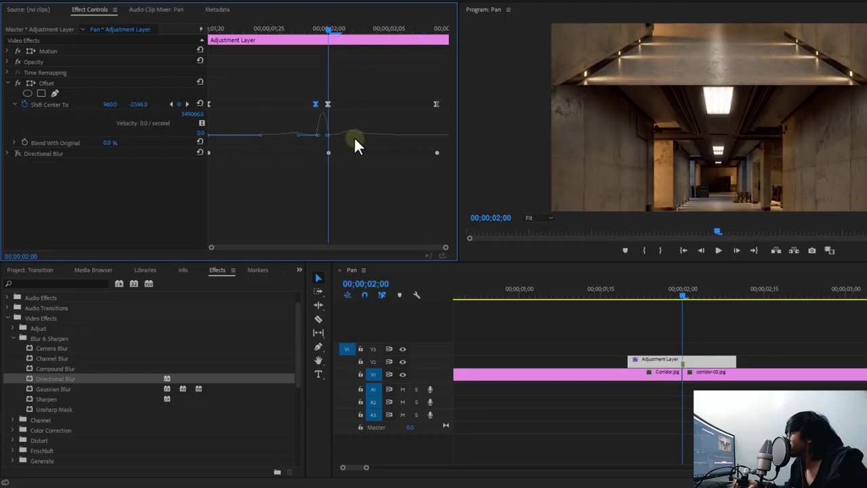
# Steepen the Shift Center To speed ease into 02;00 and preview the transition.
pyautogui.moveTo(354, 137); pyautogui.dragTo(355, 229)
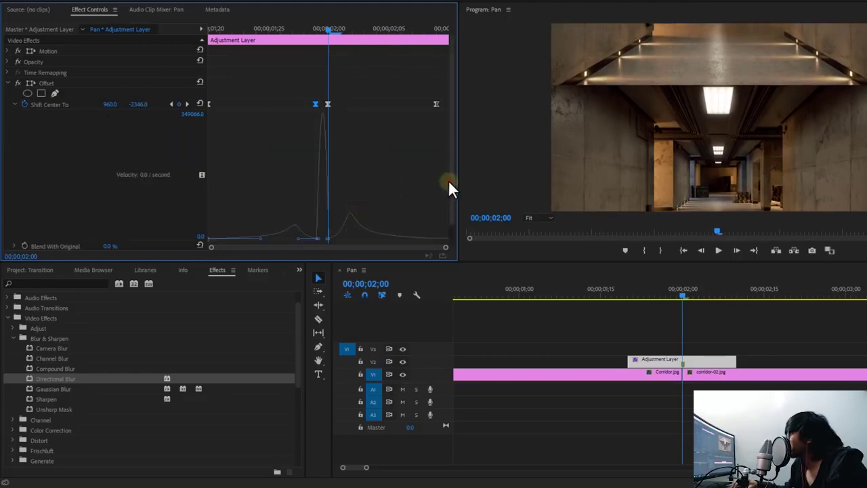
pyautogui.scroll(-1, 448, 179)
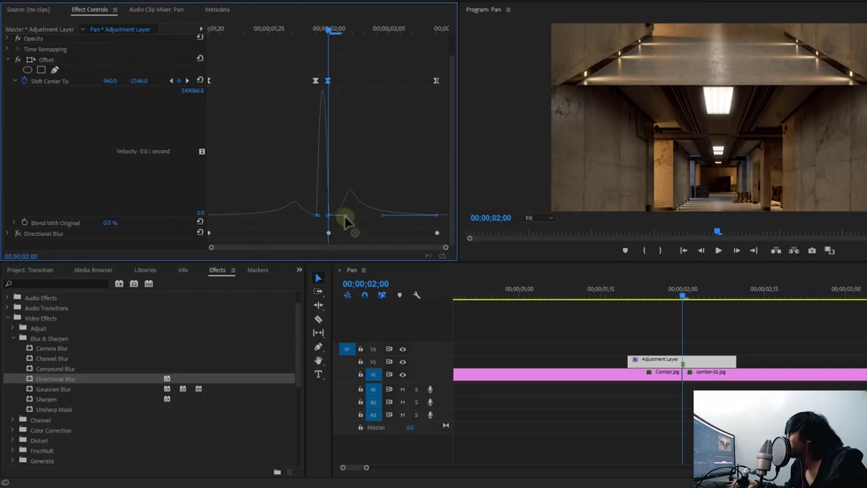
pyautogui.moveTo(345, 218); pyautogui.dragTo(297, 214)
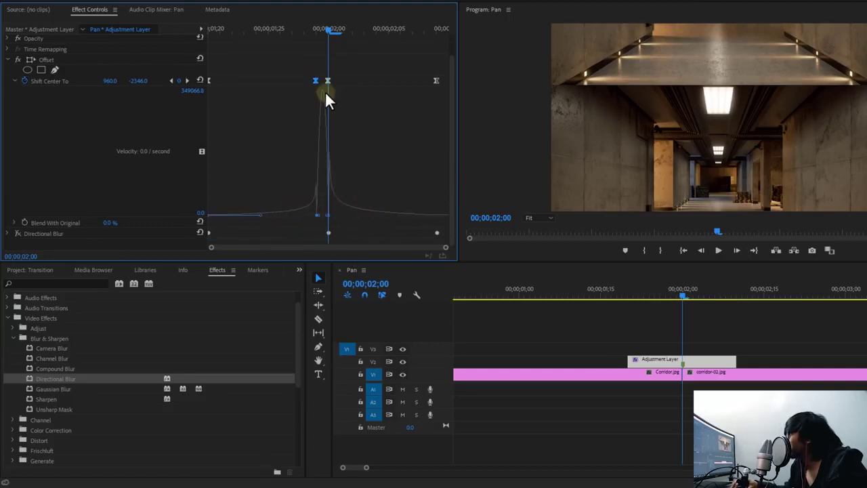
pyautogui.click(368, 145)
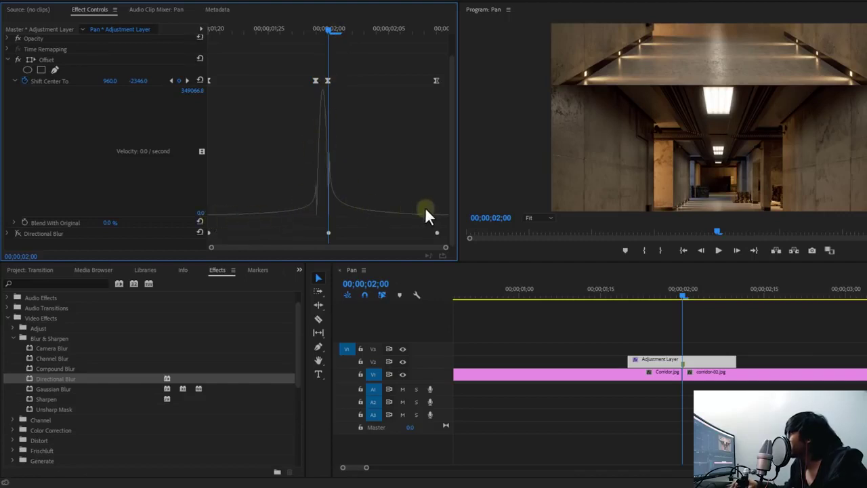
pyautogui.moveTo(333, 35); pyautogui.dragTo(238, 55)
pyautogui.press('space')
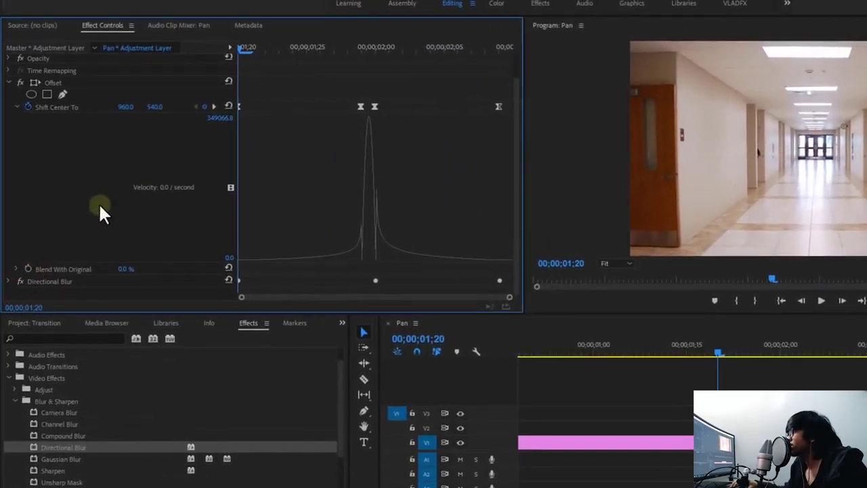
# Set Directional Blur's Direction to 0° at 02;00 and preview the vertical blur.
pyautogui.click(15, 281)
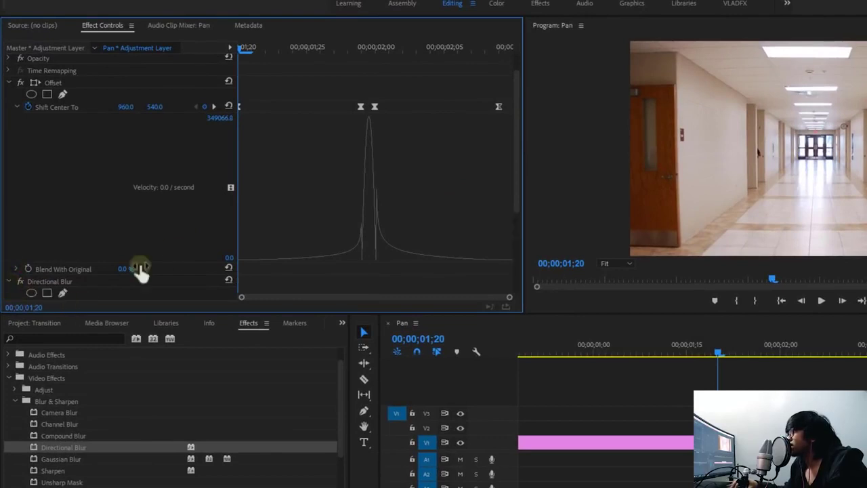
pyautogui.moveTo(517, 197); pyautogui.dragTo(514, 265)
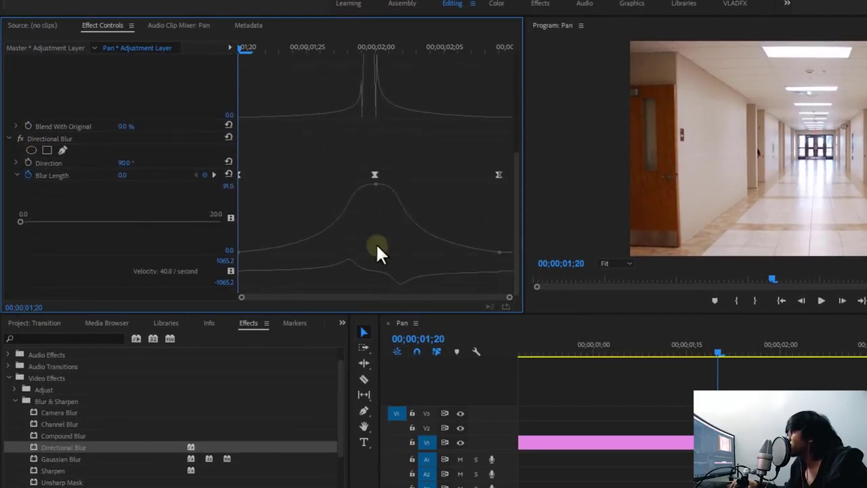
pyautogui.click(49, 163)
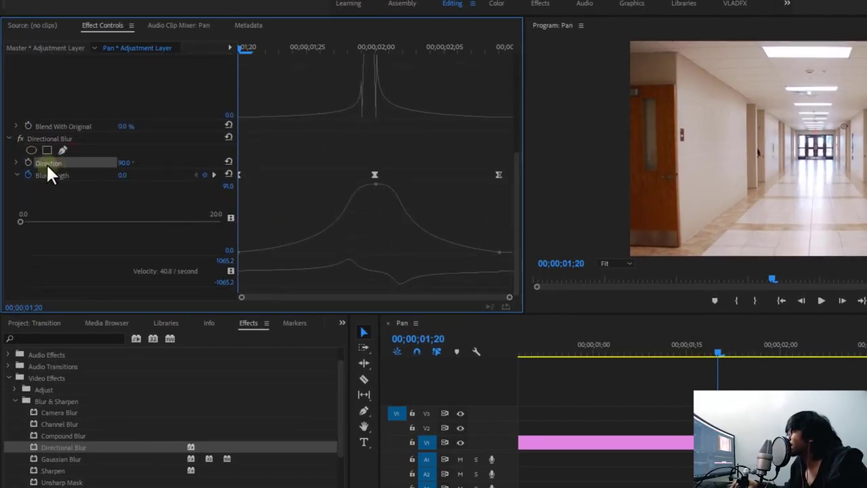
pyautogui.click(369, 53)
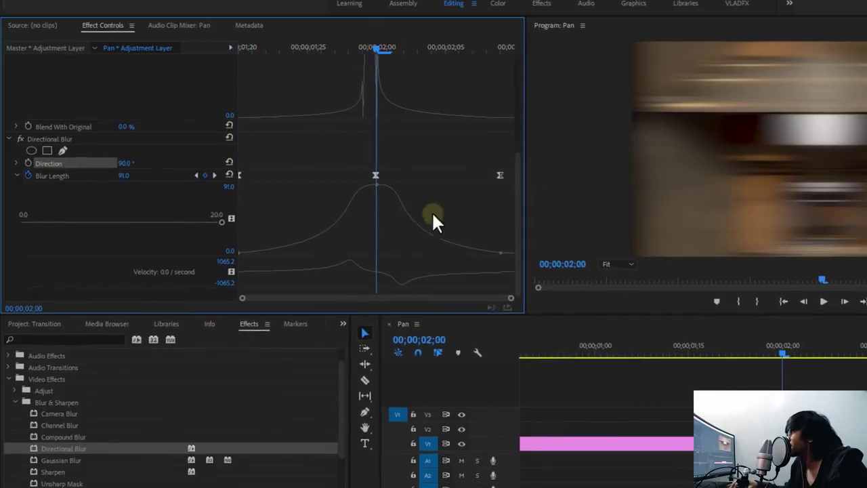
pyautogui.press('space')
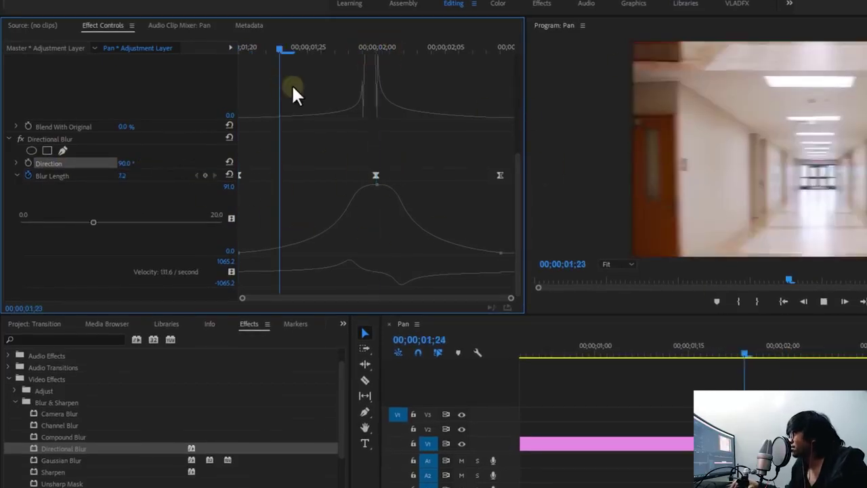
pyautogui.click(367, 48)
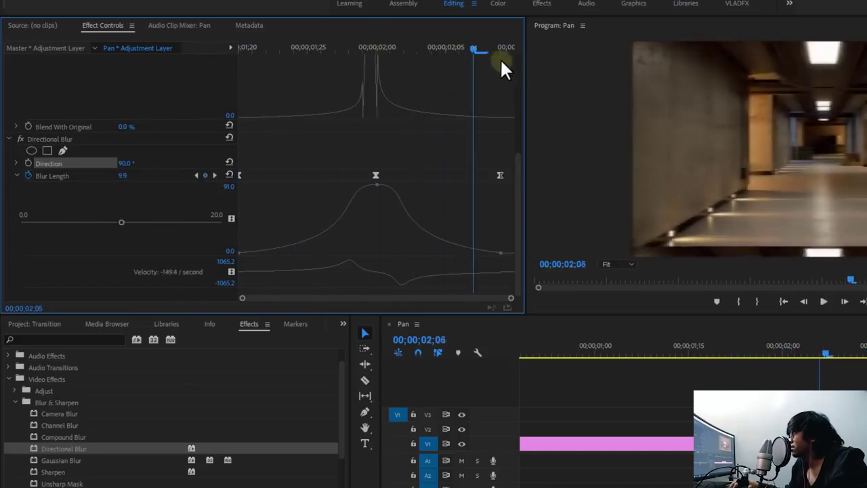
pyautogui.press('space')
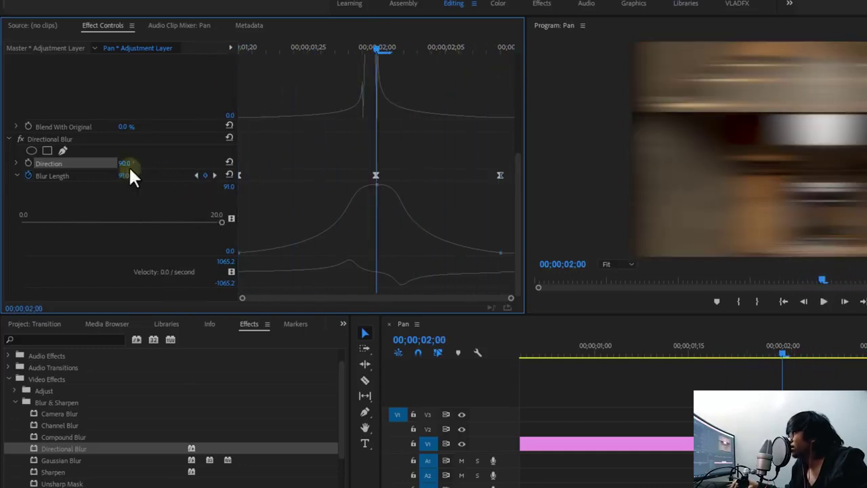
pyautogui.click(126, 164)
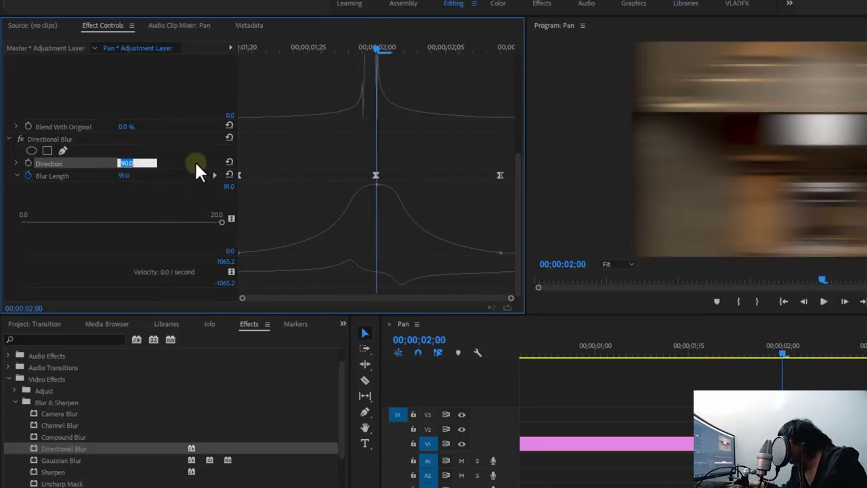
pyautogui.write('0')
pyautogui.press('Return')
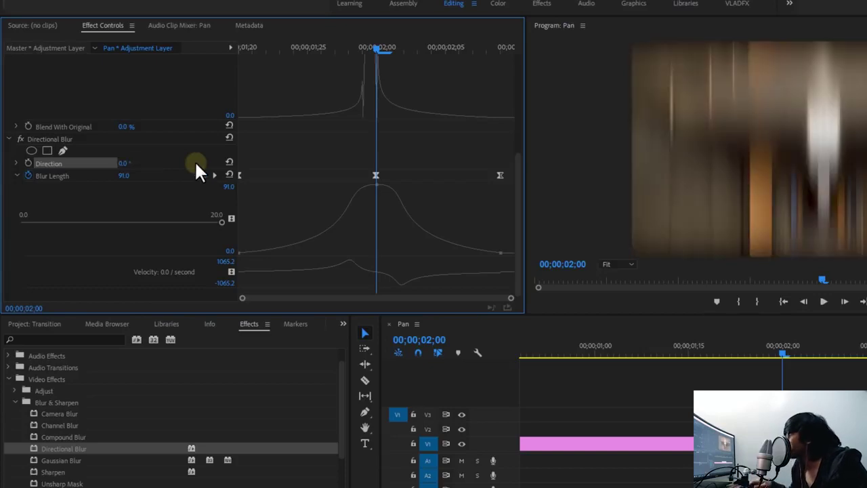
pyautogui.press('space')
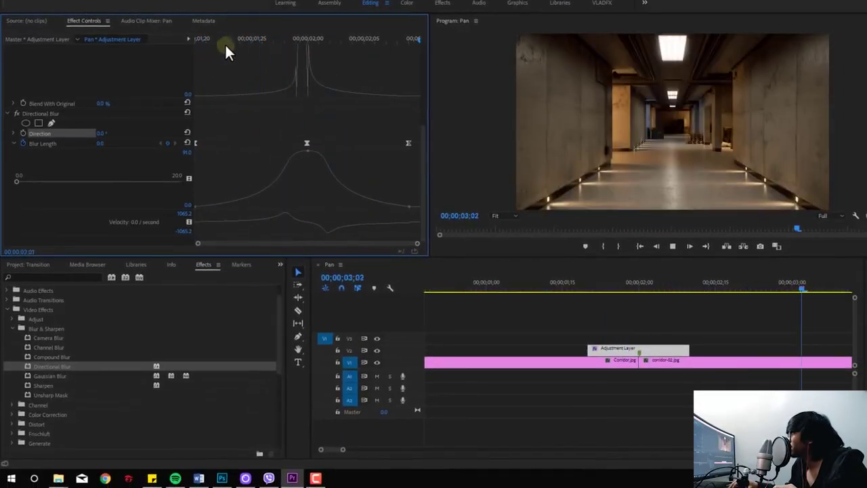
# Replay the whip-pan from around 01;14, ending with the playhead at 01;20.
pyautogui.click(225, 46)
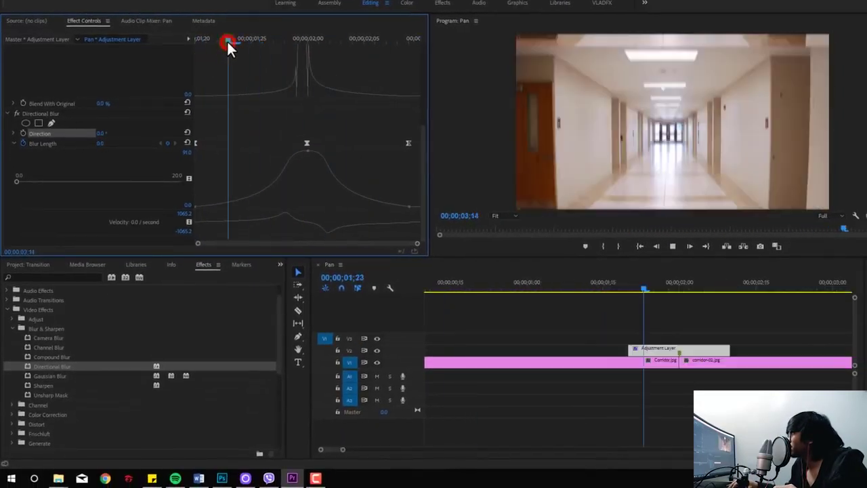
pyautogui.scroll(-3, 669, 371)
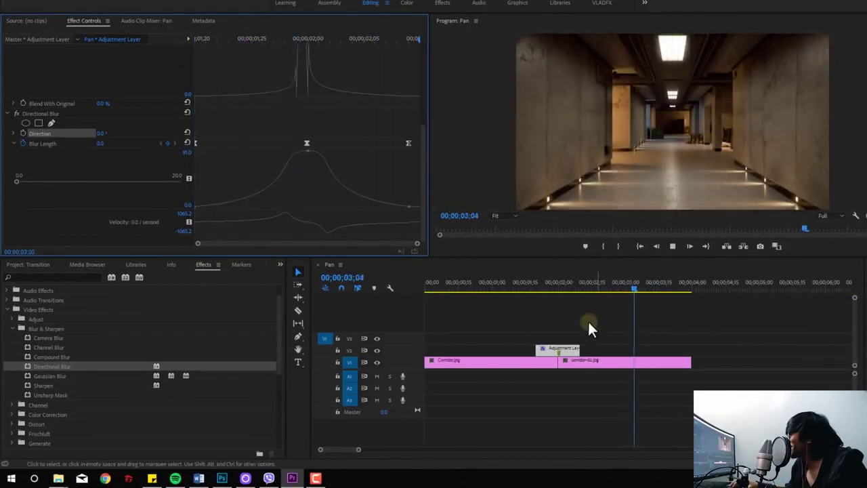
pyautogui.click(522, 288)
pyautogui.click(519, 284)
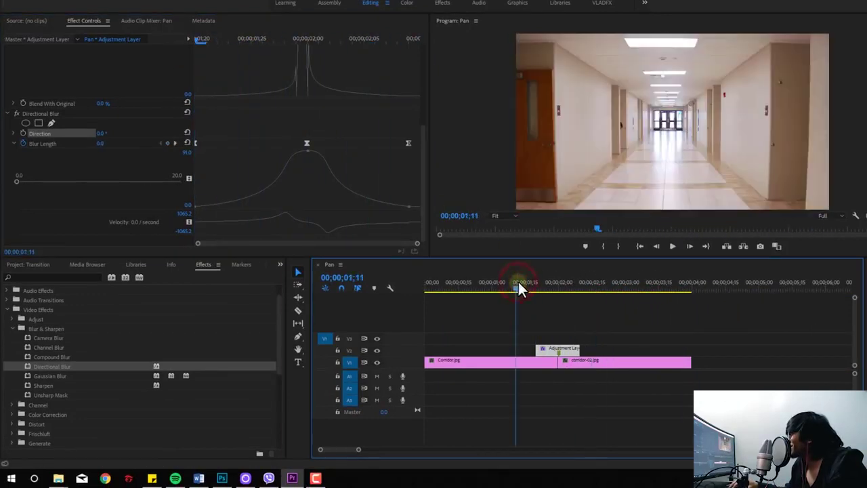
pyautogui.moveTo(557, 287)
pyautogui.mouseDown()
pyautogui.moveTo(515, 296)
pyautogui.moveTo(580, 296)
pyautogui.mouseUp()
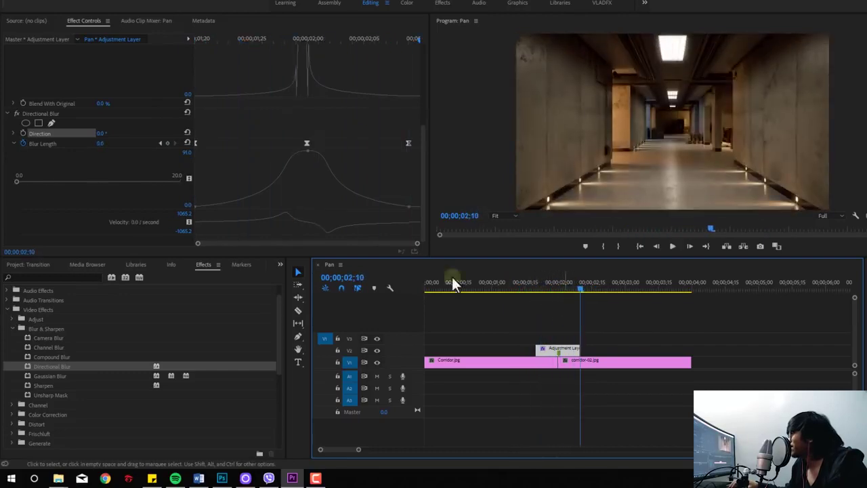
# Collapse Directional Blur and Offset, then select Offset.
pyautogui.click(11, 114)
pyautogui.click(9, 90)
pyautogui.click(45, 91)
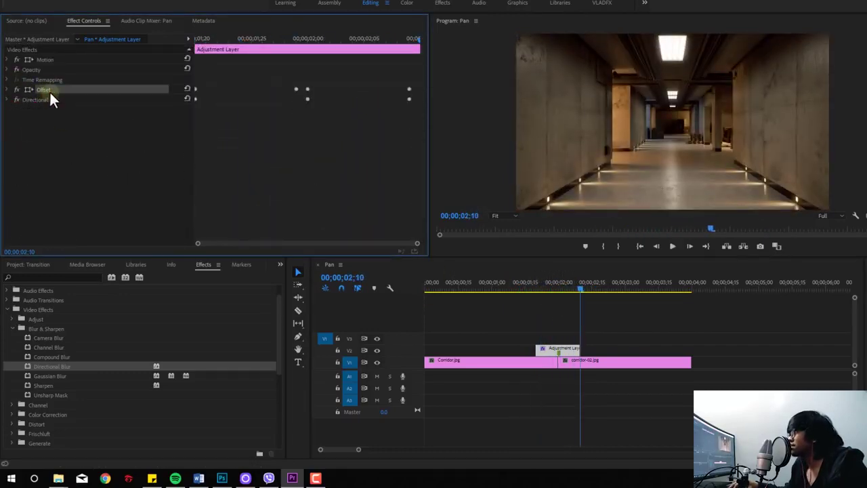
# Expand Presets in the Effects panel and add a presets bin named Pan Transitions.
pyautogui.click(11, 328)
pyautogui.click(8, 310)
pyautogui.click(7, 290)
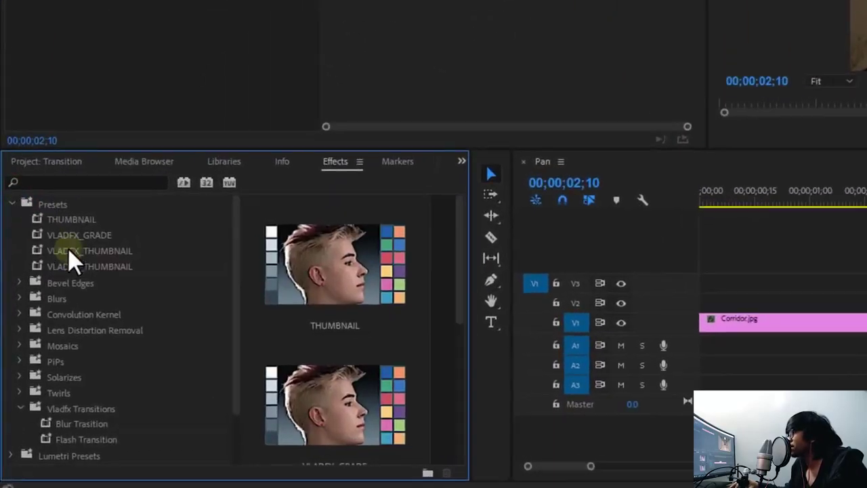
pyautogui.scroll(-2, 54, 305)
pyautogui.click(20, 347)
pyautogui.scroll(2, 40, 338)
pyautogui.rightClick(63, 204)
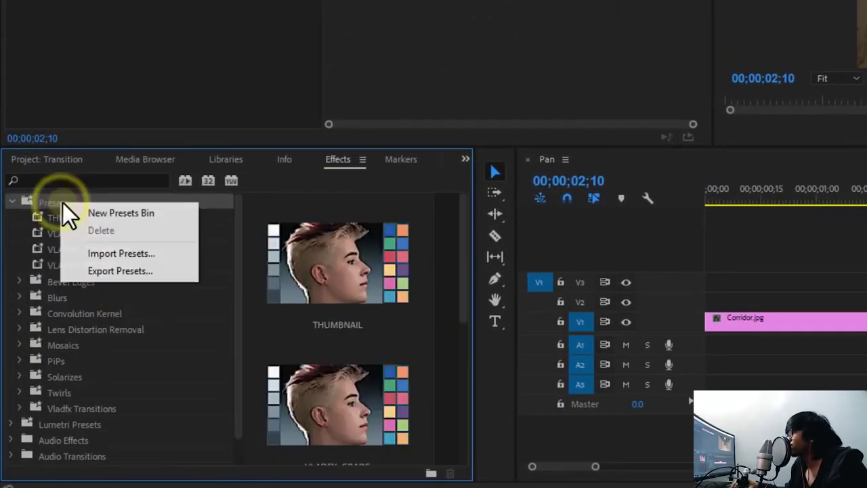
pyautogui.click(117, 213)
pyautogui.write('Pa')
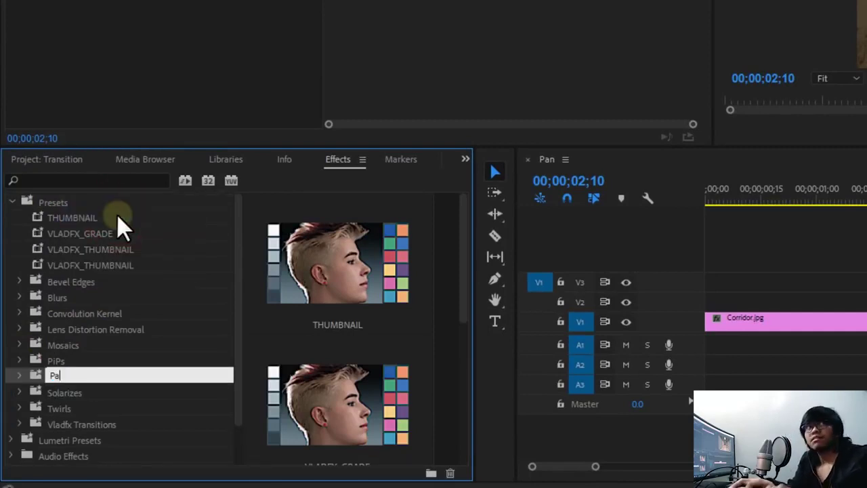
pyautogui.write('n Tra')
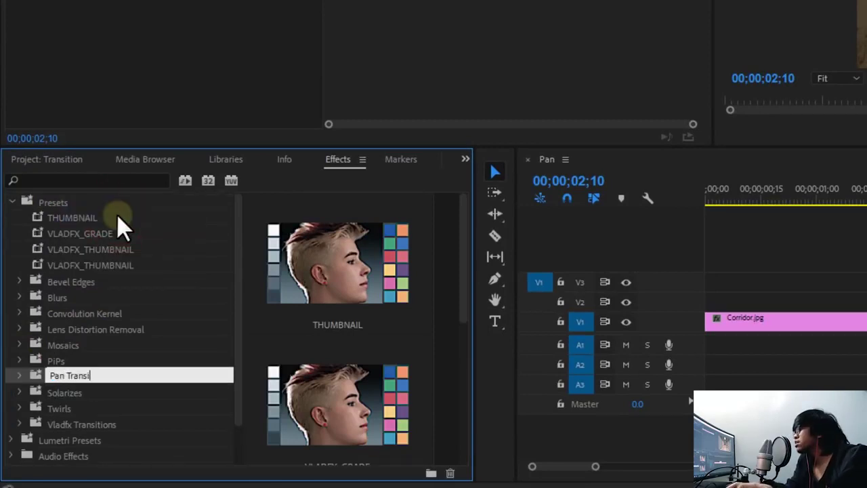
pyautogui.write('ns')
pyautogui.press('Return')
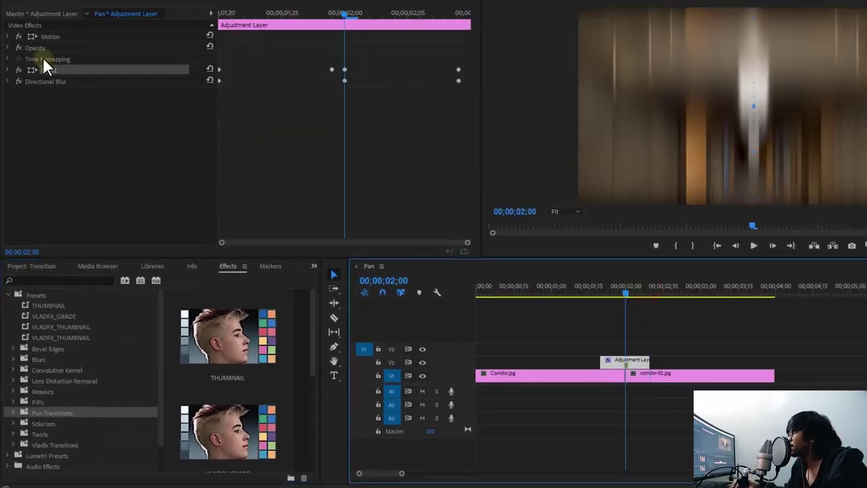
# Save Offset plus Directional Blur together as the preset 'Pan Up'.
pyautogui.keyDown('ctrl'); pyautogui.click(54, 82); pyautogui.keyUp('ctrl')
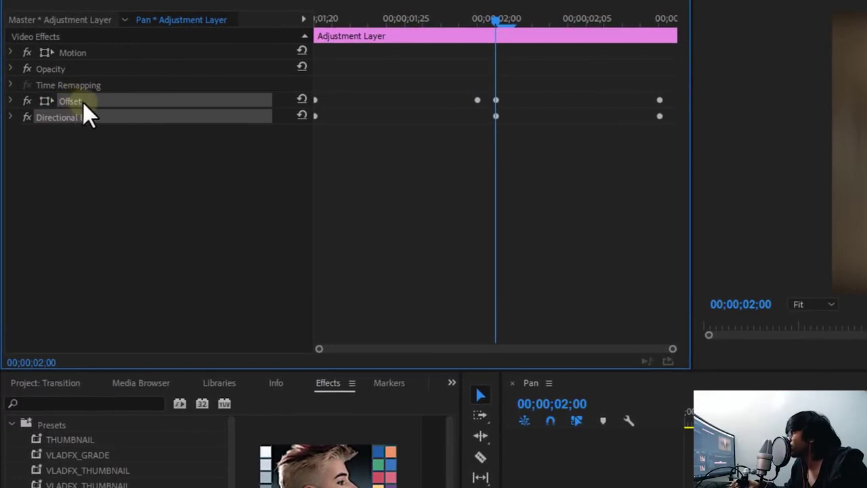
pyautogui.rightClick(84, 101)
pyautogui.click(136, 128)
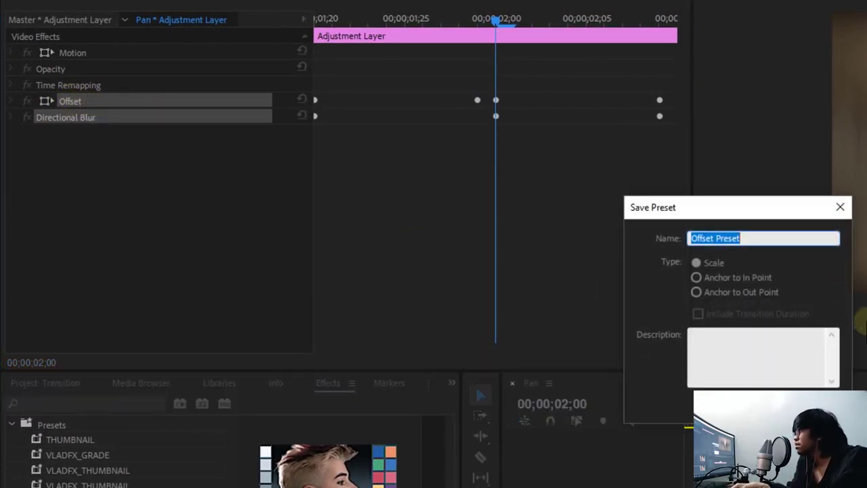
pyautogui.write('Pan Up')
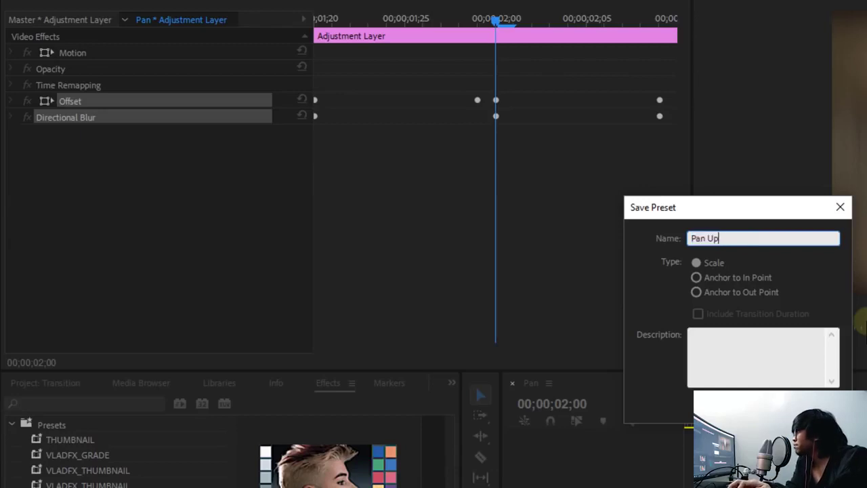
pyautogui.press('Return')
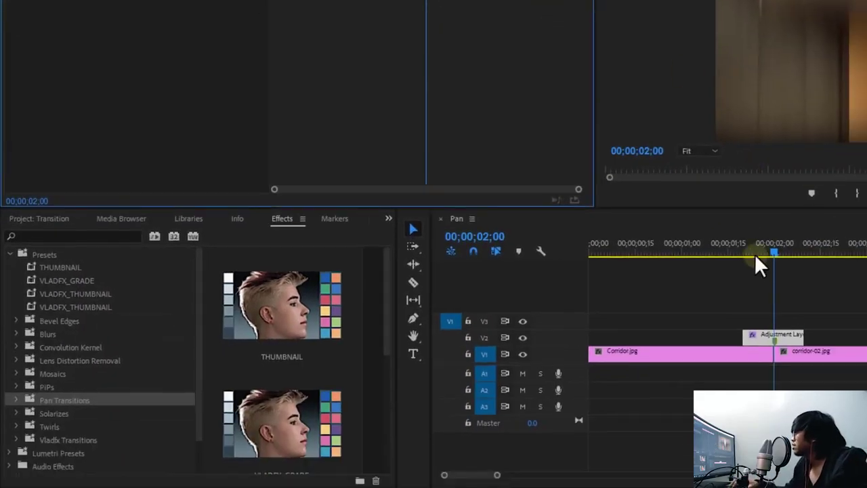
# Delete Offset and Directional Blur from the adjustment layer and scrub the plain cut.
pyautogui.click(16, 399)
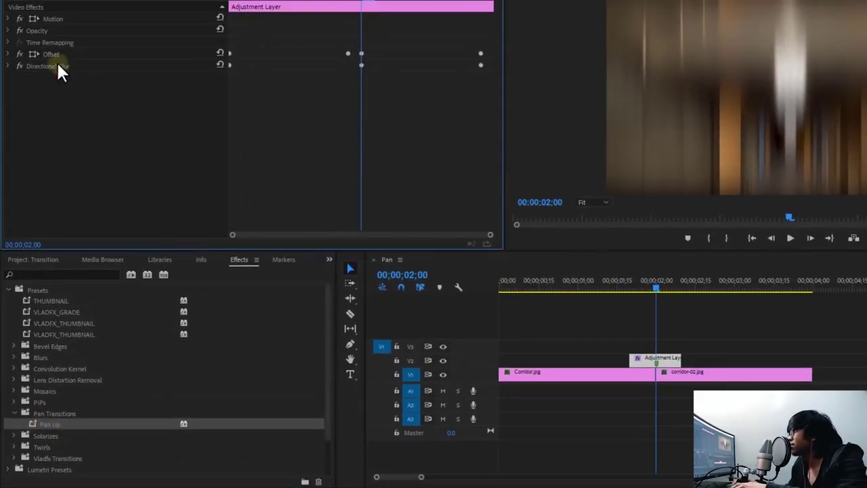
pyautogui.click(55, 51)
pyautogui.press('Delete')
pyautogui.click(59, 56)
pyautogui.press('Delete')
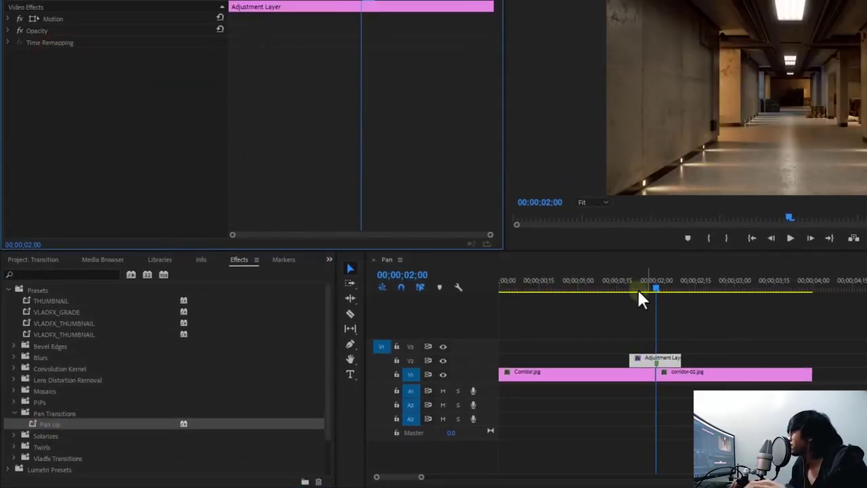
pyautogui.moveTo(613, 288); pyautogui.dragTo(657, 288)
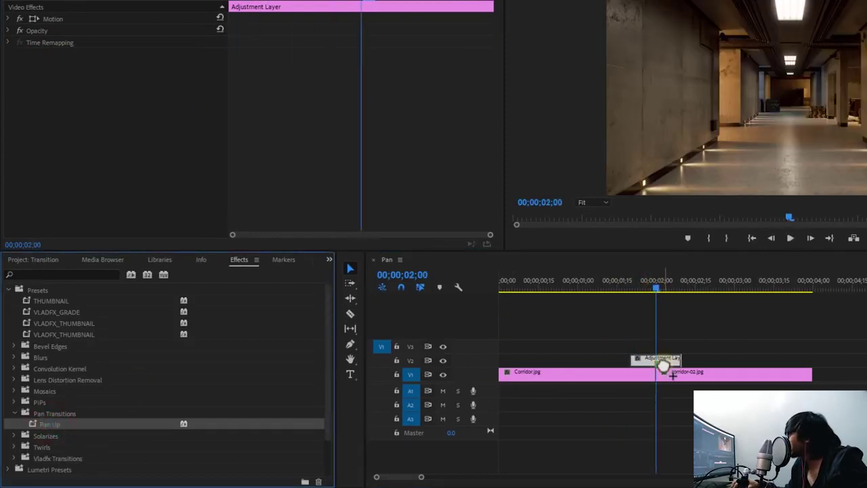
# Apply the Pan Up preset to the V2 adjustment layer and play the transition.
pyautogui.moveTo(53, 432); pyautogui.dragTo(656, 359)
pyautogui.click(633, 287)
pyautogui.press('space')
pyautogui.click(548, 311)
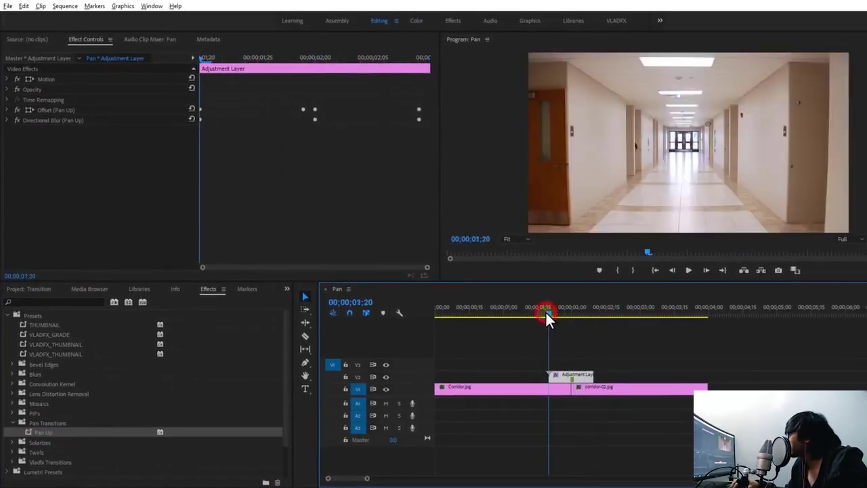
pyautogui.press('space')
pyautogui.click(540, 313)
pyautogui.press('space')
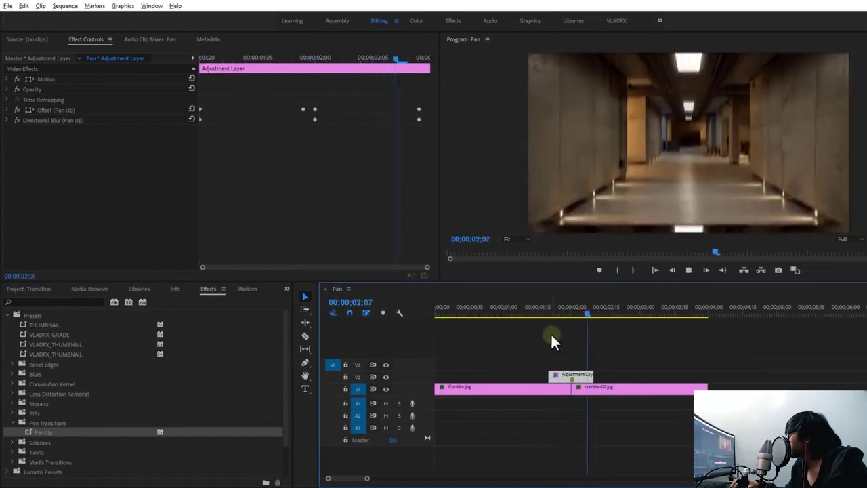
# Scrub and replay the whip-pan between 01;20 and 02;00 to inspect it.
pyautogui.click(536, 309)
pyautogui.click(553, 311)
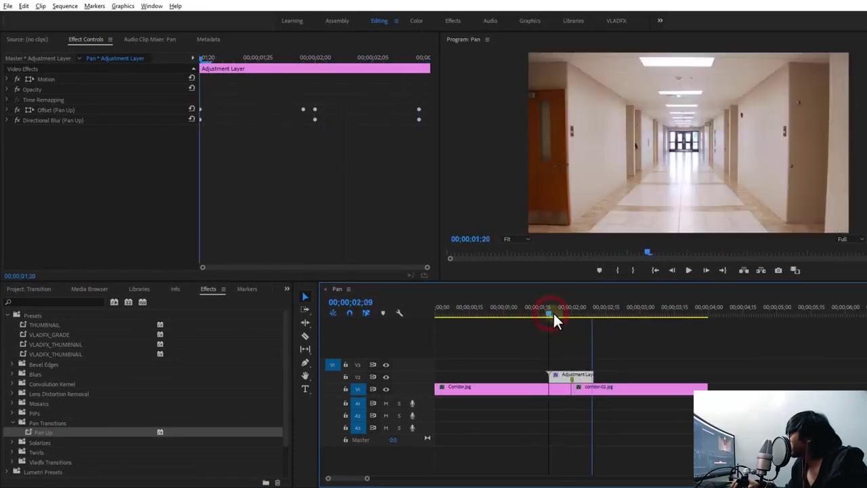
pyautogui.click(572, 313)
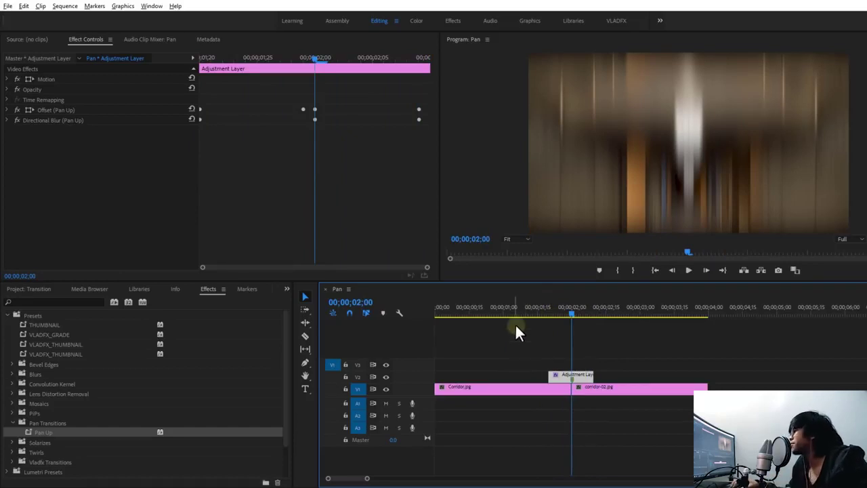
pyautogui.moveTo(552, 313)
pyautogui.mouseDown()
pyautogui.moveTo(569, 314)
pyautogui.moveTo(547, 317)
pyautogui.mouseUp()
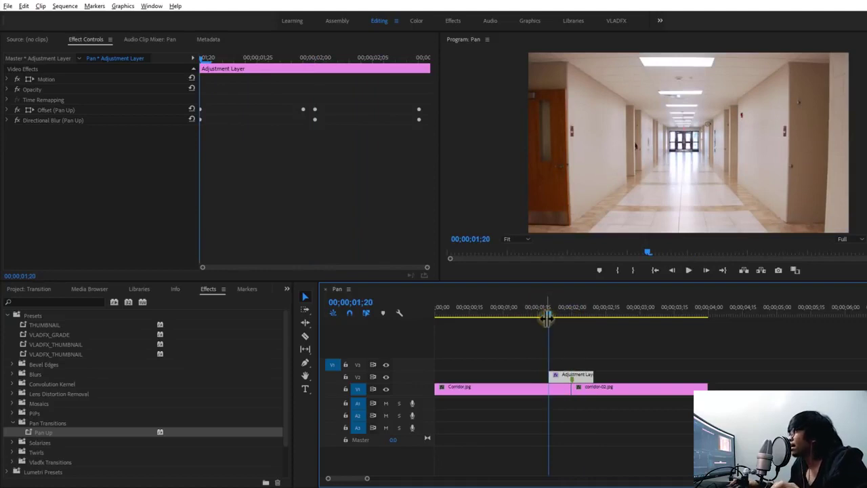
pyautogui.click(599, 349)
pyautogui.press('space')
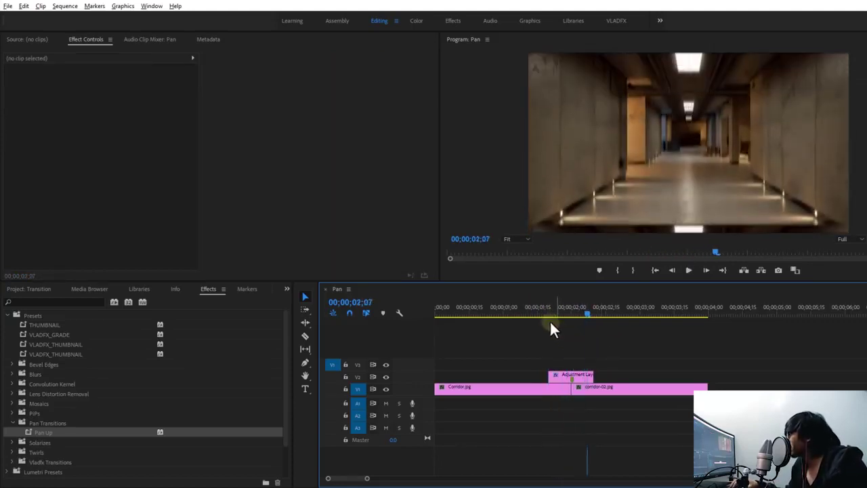
pyautogui.click(552, 314)
pyautogui.moveTo(552, 313)
pyautogui.mouseDown()
pyautogui.moveTo(590, 322)
pyautogui.moveTo(547, 330)
pyautogui.mouseUp()
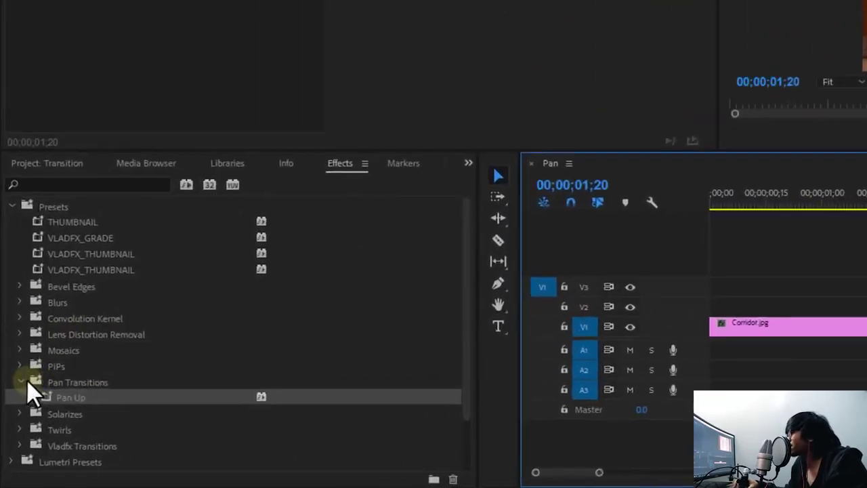
# Collapse the Pan Transitions and Presets folders and expand Video Effects > Distort.
pyautogui.click(12, 422)
pyautogui.click(12, 188)
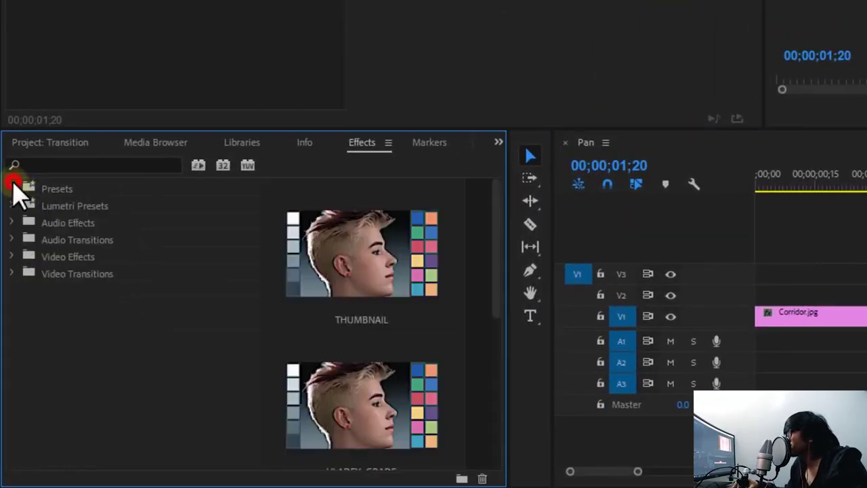
pyautogui.click(10, 257)
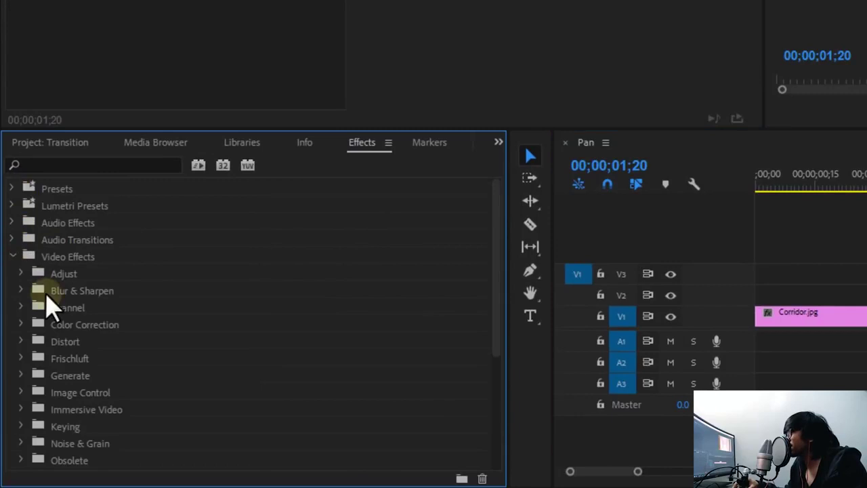
pyautogui.click(21, 341)
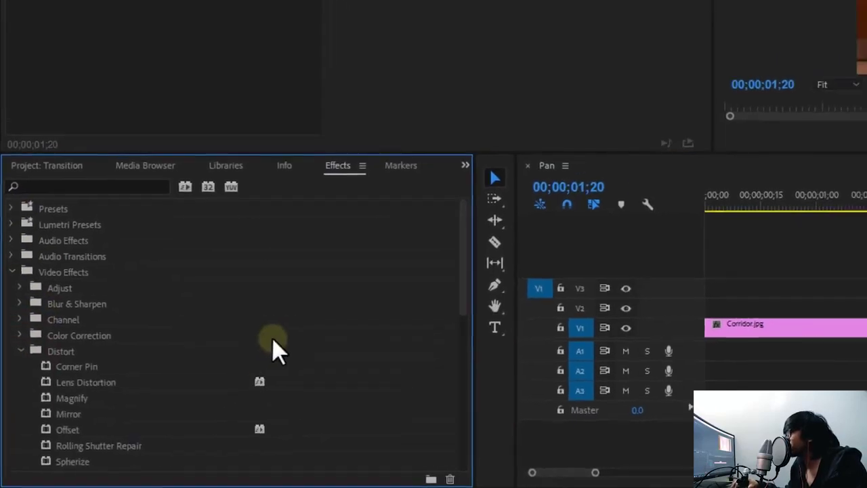
pyautogui.click(40, 271)
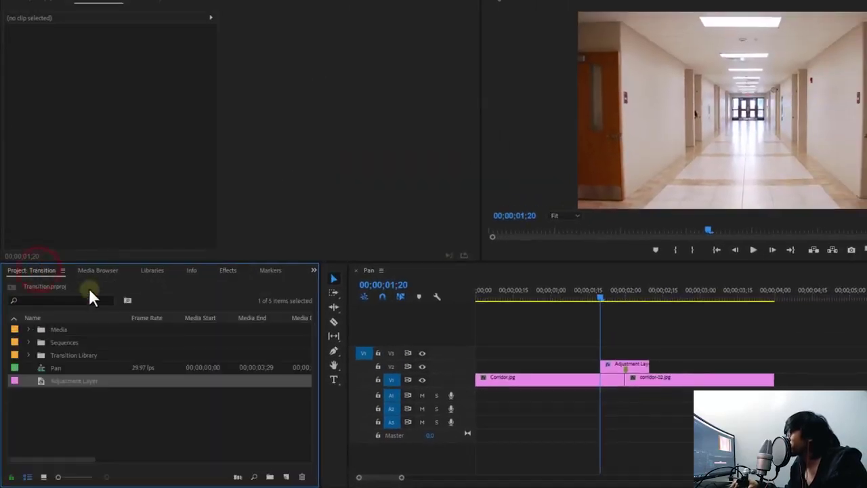
# Drop an Adjustment Layer onto V3, shorten it, and park the playhead at 02;00.
pyautogui.click(72, 379)
pyautogui.moveTo(51, 382); pyautogui.dragTo(616, 351)
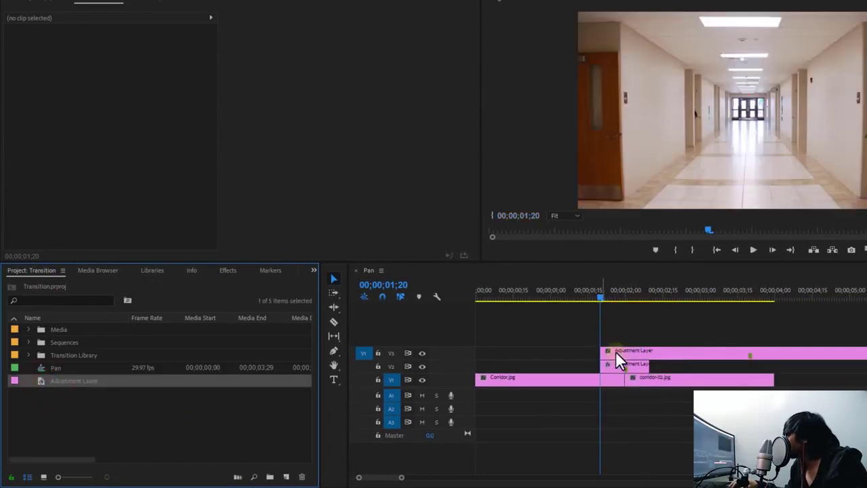
pyautogui.press('-')
pyautogui.click(654, 354)
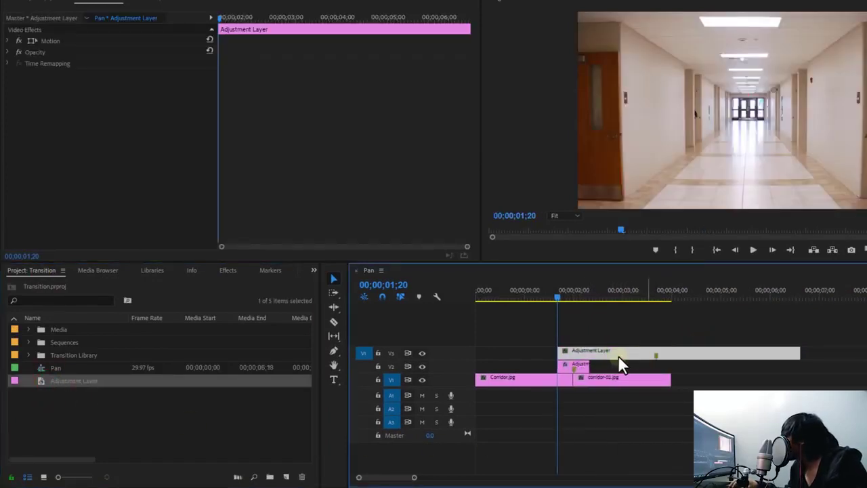
pyautogui.moveTo(560, 351)
pyautogui.mouseDown()
pyautogui.moveTo(637, 352)
pyautogui.moveTo(590, 353)
pyautogui.moveTo(599, 354)
pyautogui.mouseUp()
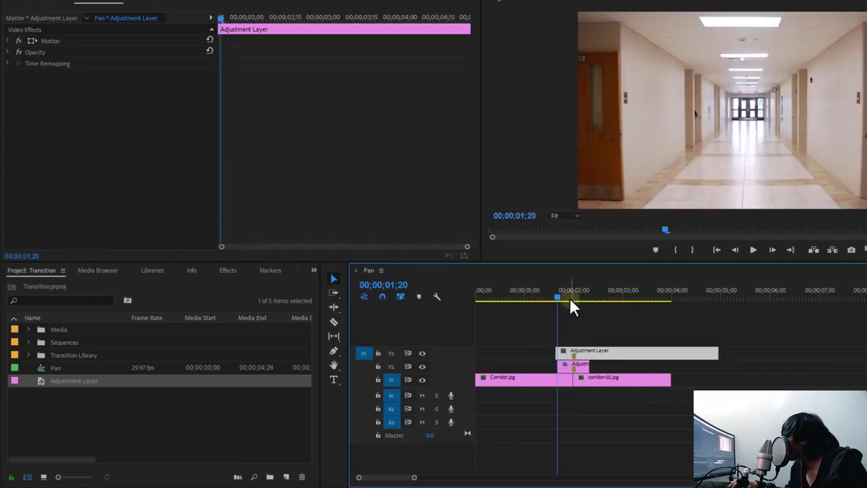
pyautogui.click(569, 297)
pyautogui.press('=')
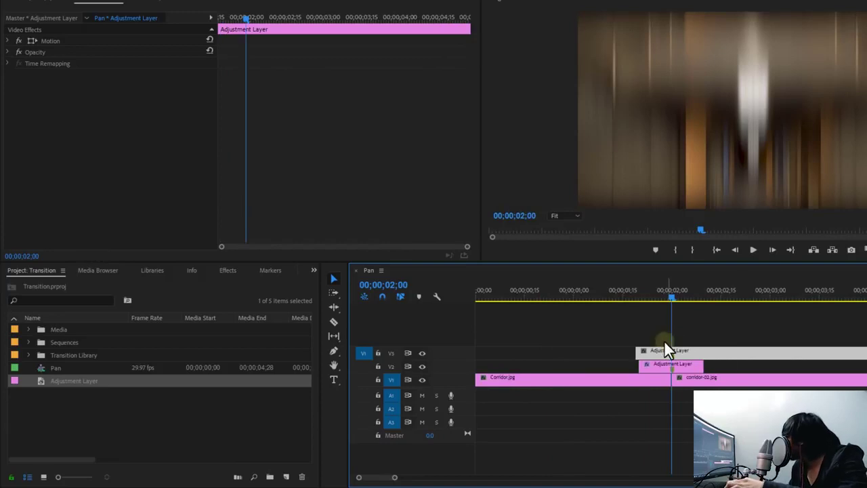
# Razor V3 where V2 ends, delete the tail, and align its start with V2.
pyautogui.press('c')
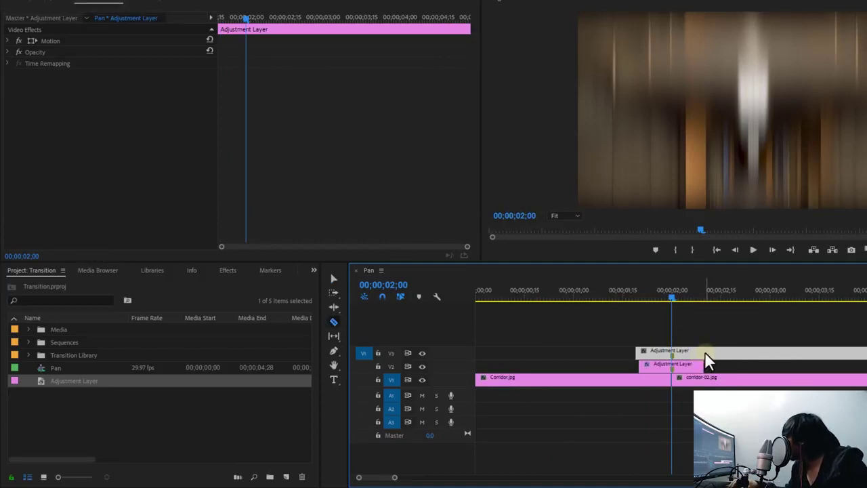
pyautogui.click(704, 352)
pyautogui.press('v')
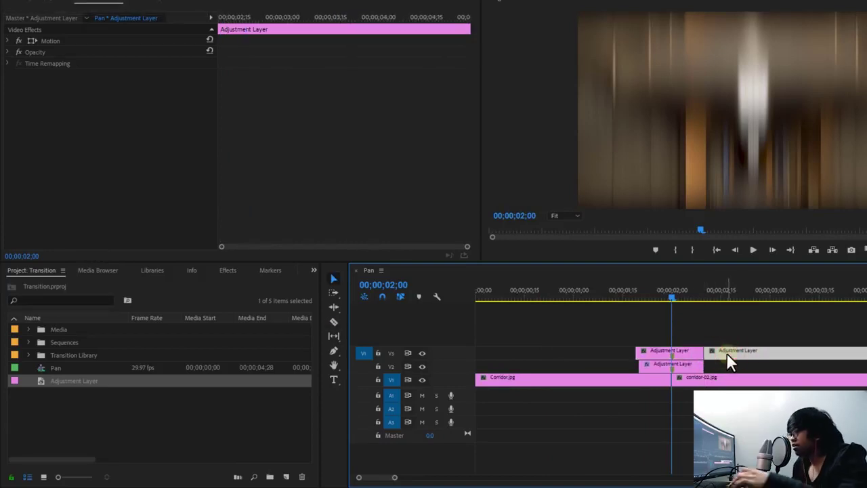
pyautogui.press('Delete')
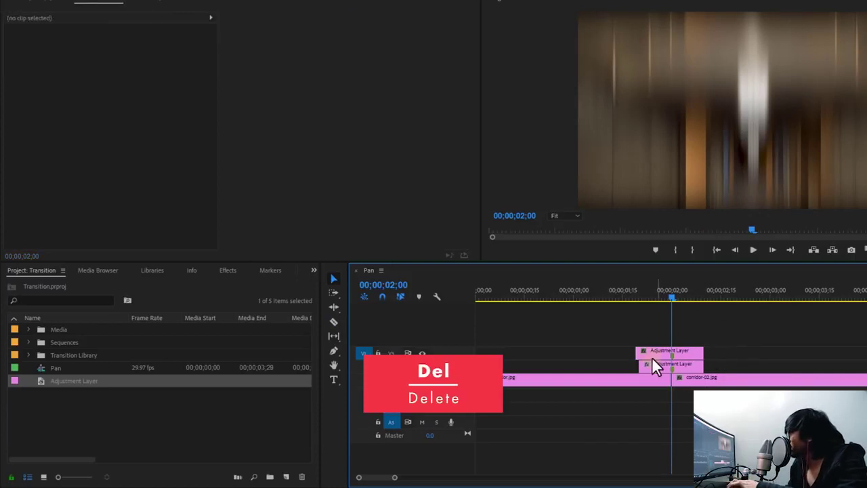
pyautogui.moveTo(636, 351); pyautogui.dragTo(638, 351)
pyautogui.click(639, 303)
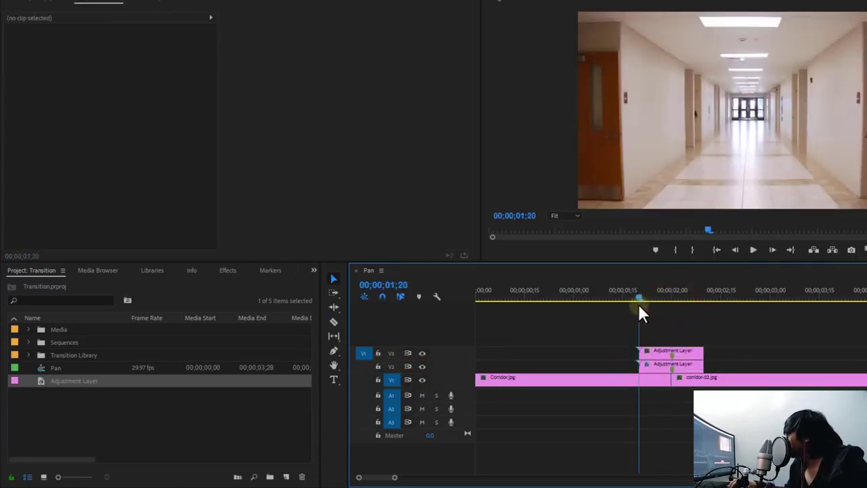
pyautogui.moveTo(640, 306); pyautogui.dragTo(671, 347)
pyautogui.click(691, 352)
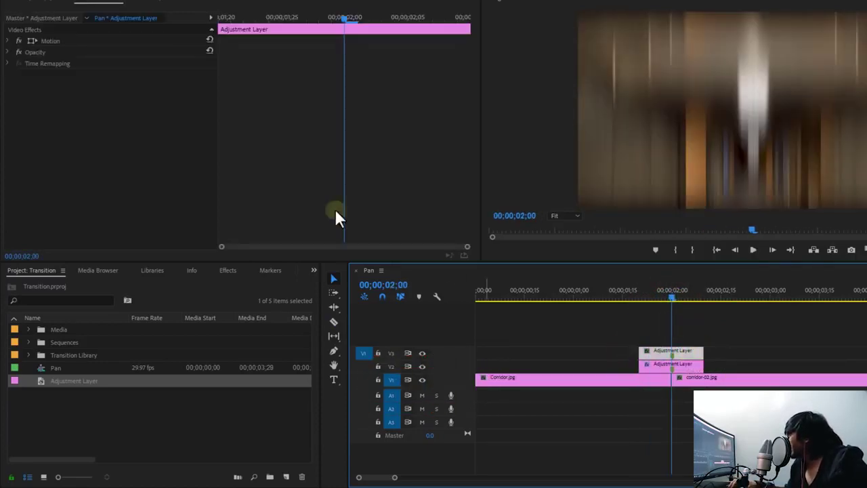
# Apply Lens Distortion from Video Effects > Distort to the V3 adjustment layer and play it.
pyautogui.click(227, 271)
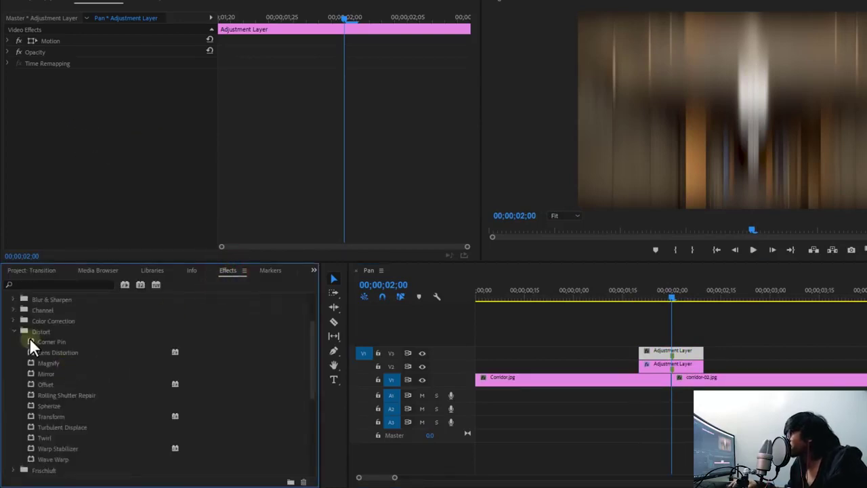
pyautogui.scroll(-2, 51, 335)
pyautogui.scroll(1, 61, 326)
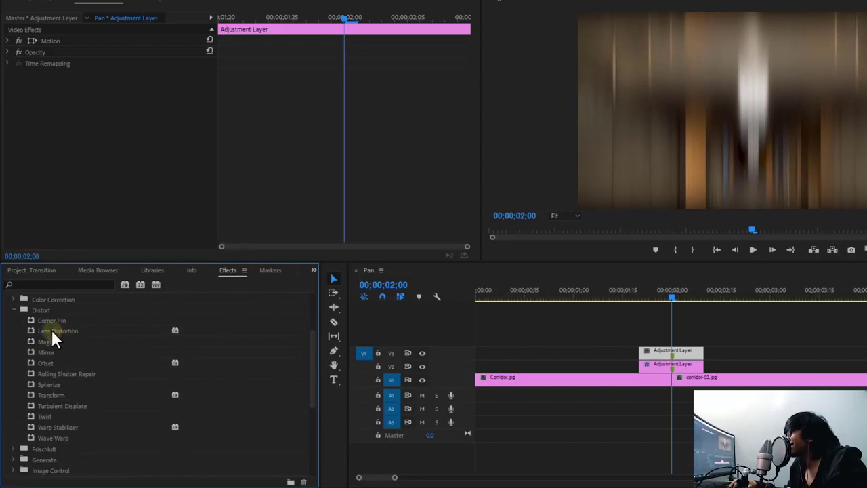
pyautogui.moveTo(53, 332); pyautogui.dragTo(668, 351)
pyautogui.moveTo(668, 291)
pyautogui.mouseDown()
pyautogui.moveTo(644, 302)
pyautogui.moveTo(678, 294)
pyautogui.mouseUp()
pyautogui.press('space')
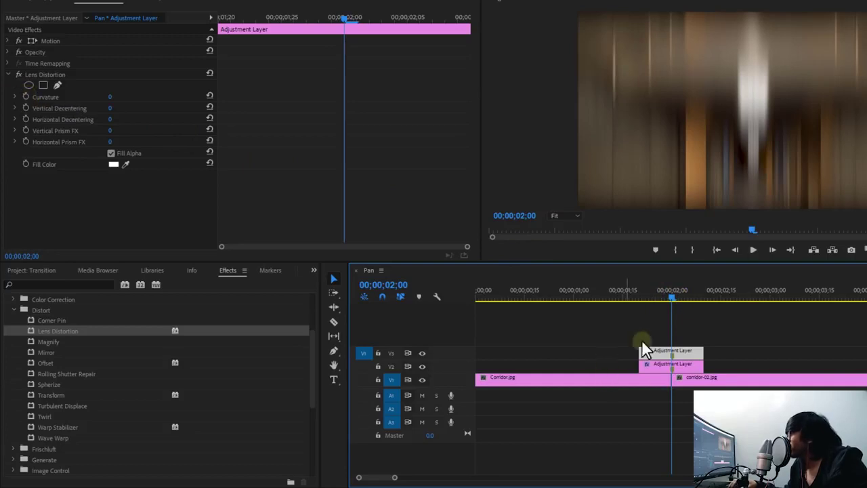
# Keyframe Curvature at 01;20, 02;00 and 02;09, bending it to -50 at 02;00.
pyautogui.click(25, 97)
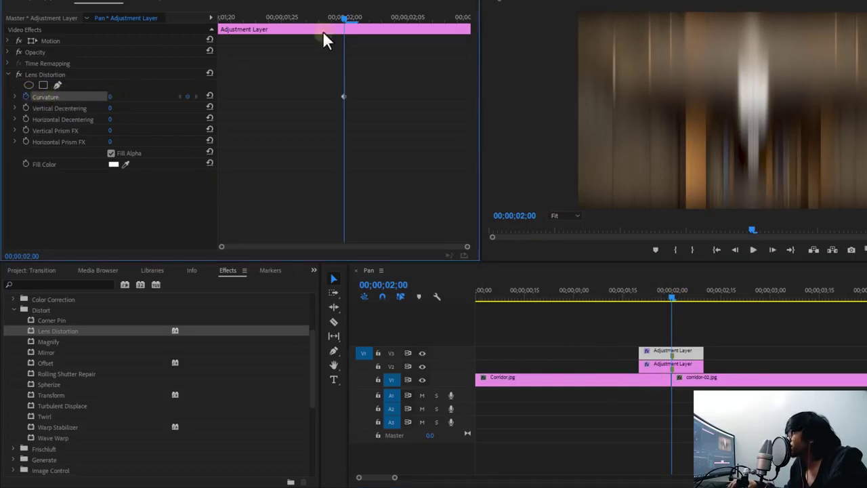
pyautogui.moveTo(330, 32); pyautogui.dragTo(217, 41)
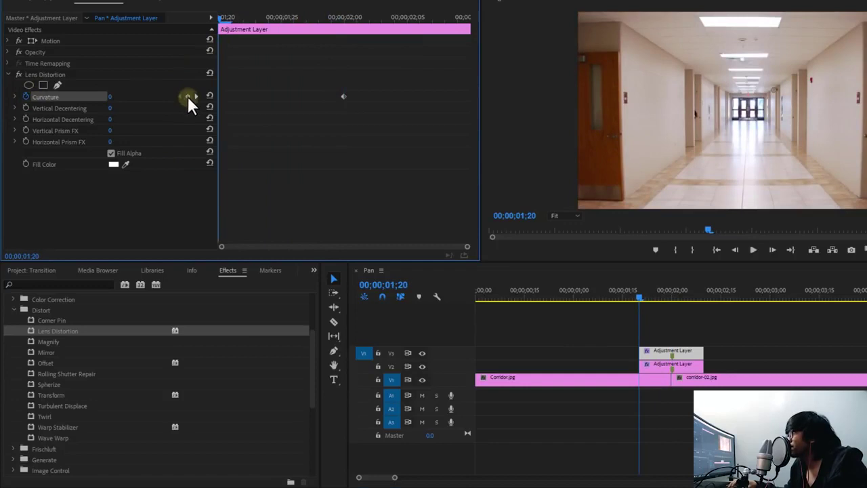
pyautogui.click(459, 18)
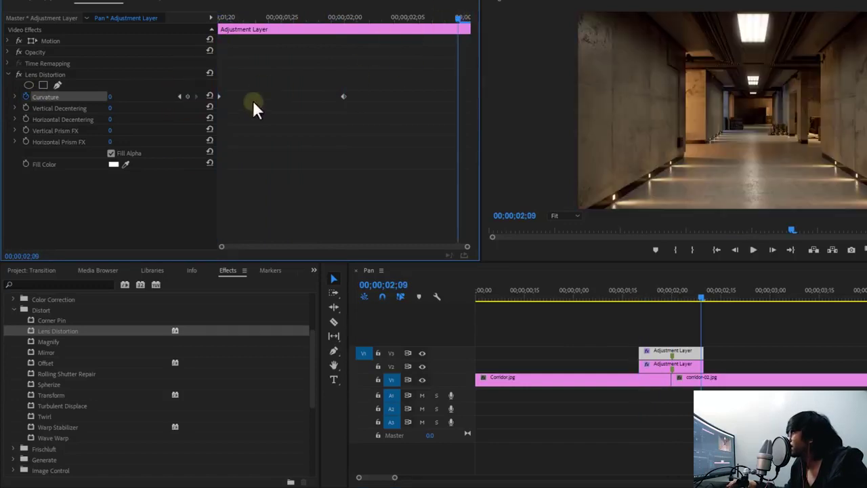
pyautogui.click(188, 96)
pyautogui.click(344, 19)
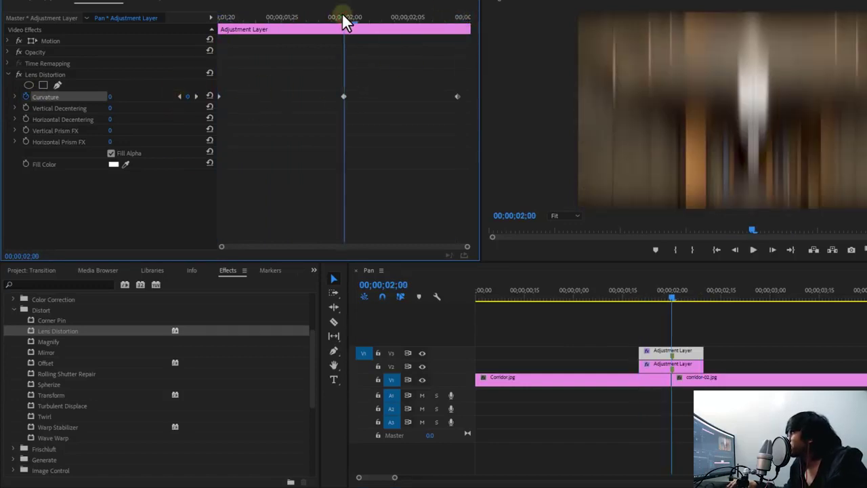
pyautogui.moveTo(110, 96); pyautogui.dragTo(73, 97)
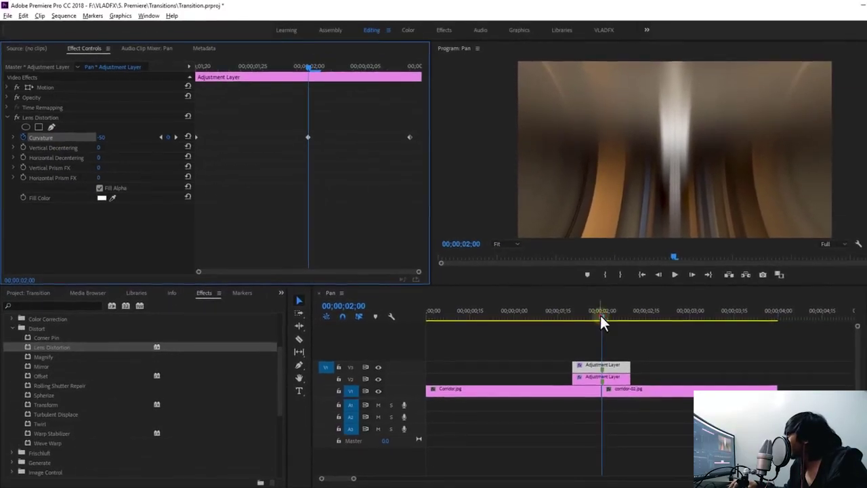
# Disable Directional Blur on the V2 Pan Up layer and return to before the transition.
pyautogui.moveTo(600, 315)
pyautogui.mouseDown()
pyautogui.moveTo(569, 321)
pyautogui.moveTo(609, 326)
pyautogui.mouseUp()
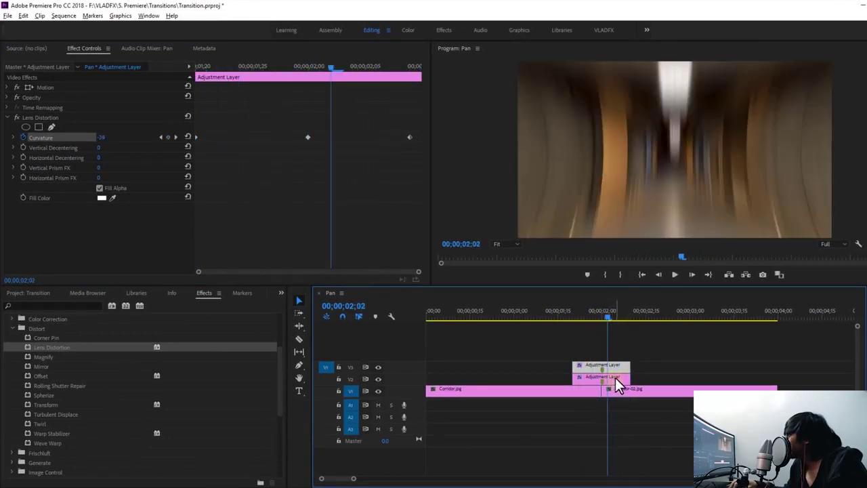
pyautogui.click(616, 377)
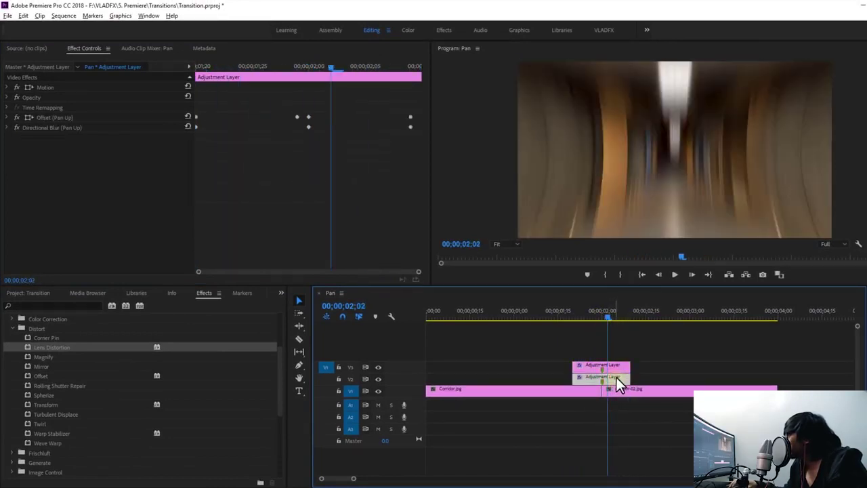
pyautogui.click(16, 128)
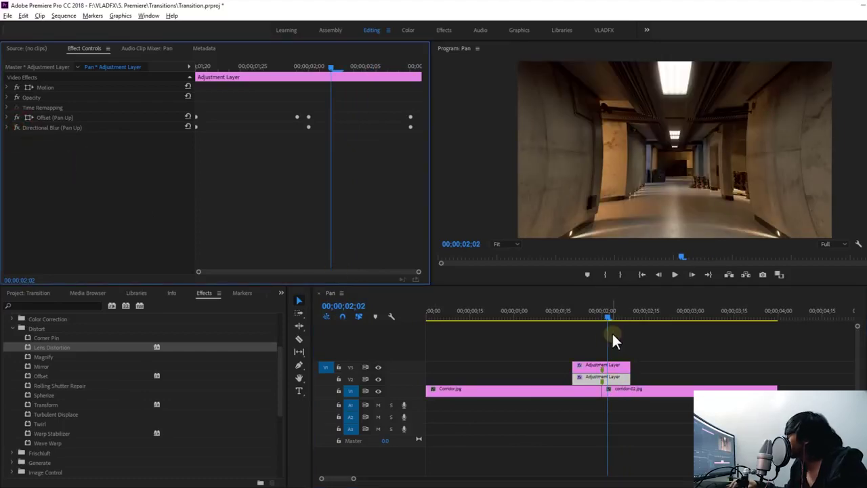
pyautogui.moveTo(607, 313)
pyautogui.mouseDown()
pyautogui.moveTo(577, 313)
pyautogui.moveTo(619, 303)
pyautogui.moveTo(594, 311)
pyautogui.moveTo(616, 311)
pyautogui.moveTo(581, 313)
pyautogui.mouseUp()
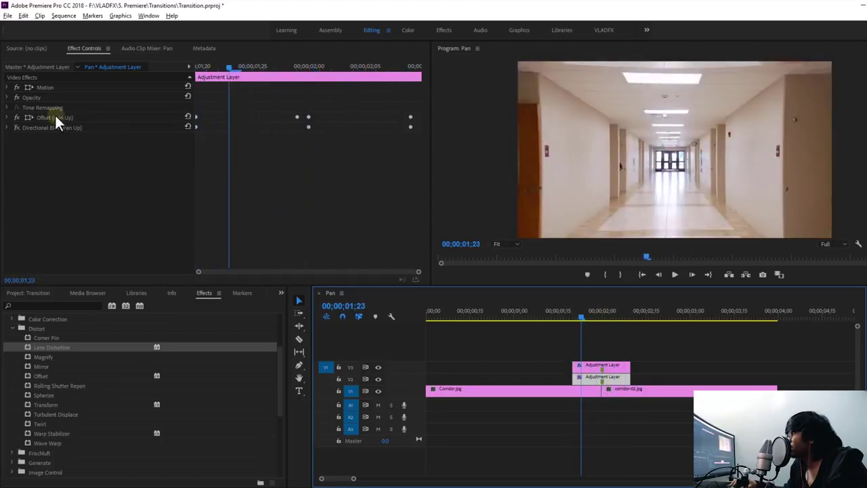
# Select all Lens Distortion Curvature keyframes on V3 and set them to Bezier.
pyautogui.click(609, 367)
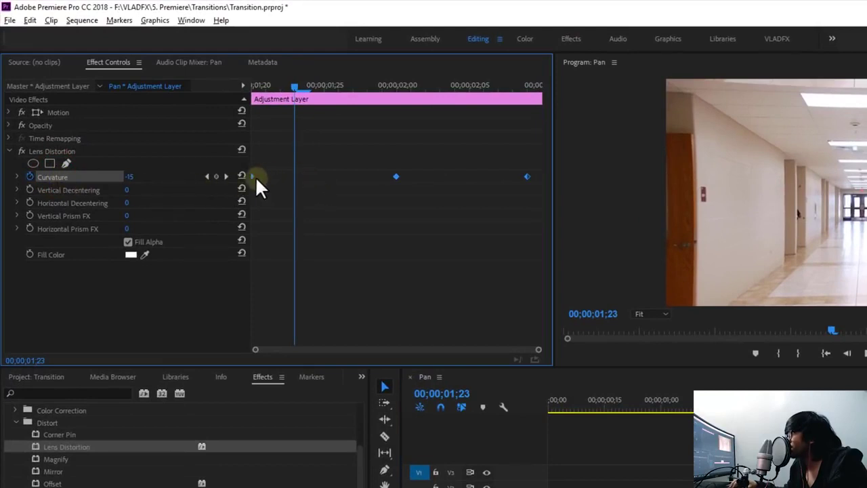
pyautogui.click(210, 292)
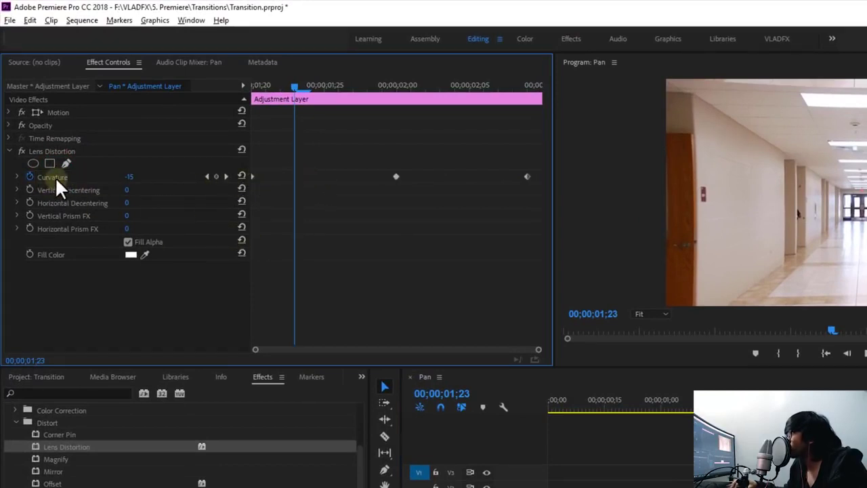
pyautogui.click(55, 176)
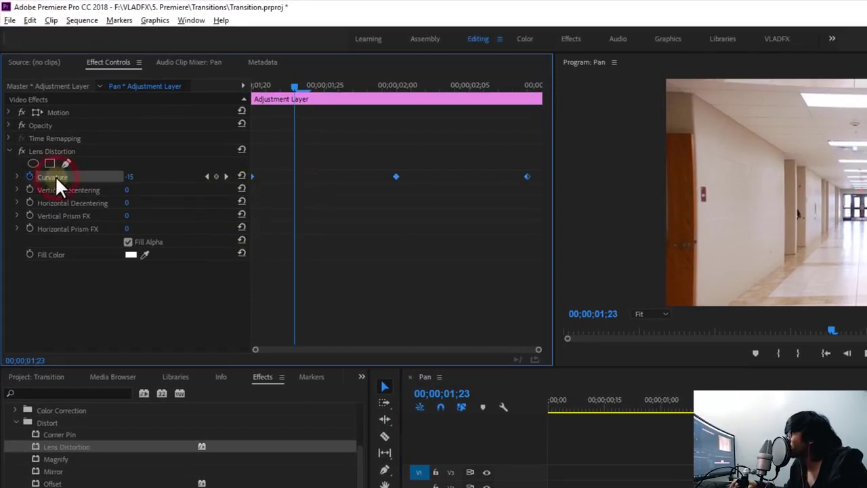
pyautogui.rightClick(395, 176)
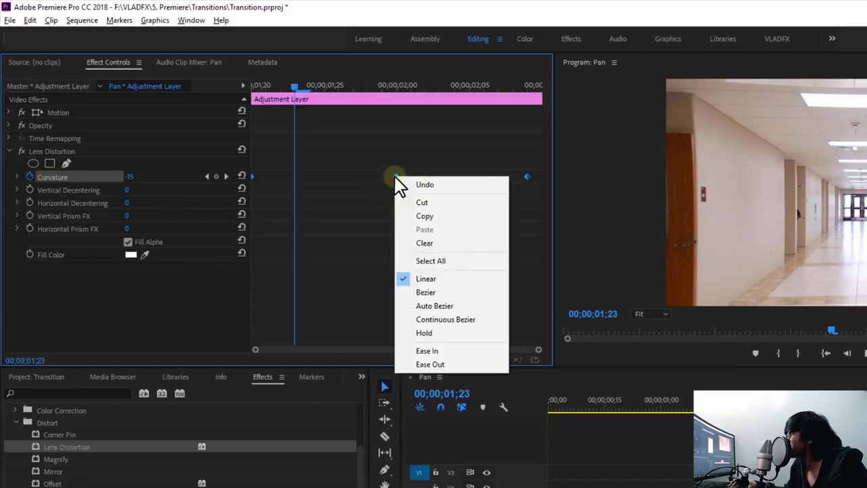
pyautogui.click(464, 292)
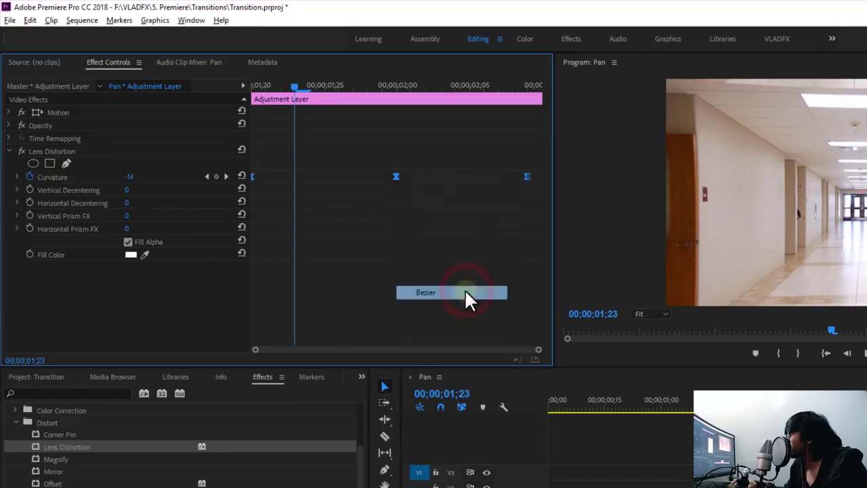
# Drag the Curvature graph's Bezier handles to ease out of the first and into the last keyframe.
pyautogui.click(17, 178)
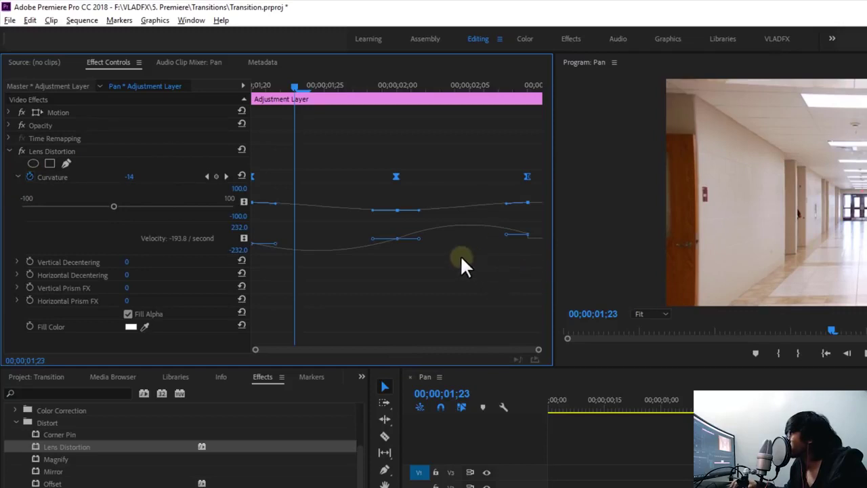
pyautogui.moveTo(418, 220); pyautogui.dragTo(414, 297)
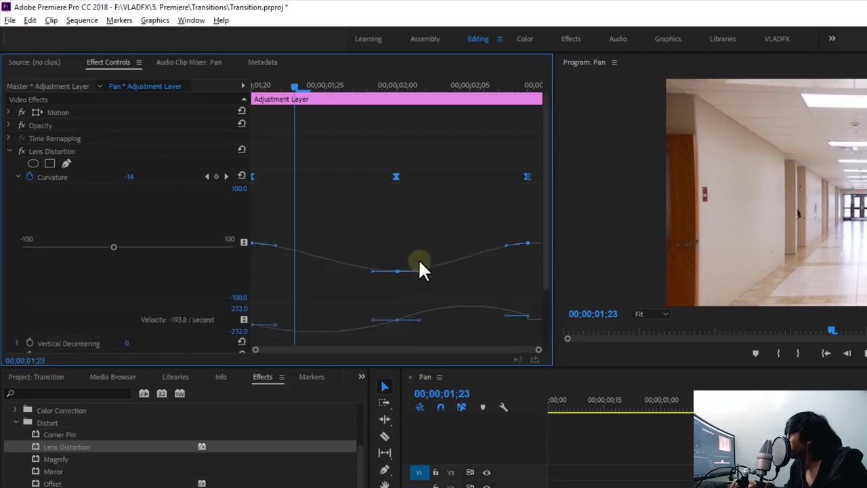
pyautogui.scroll(-1, 546, 261)
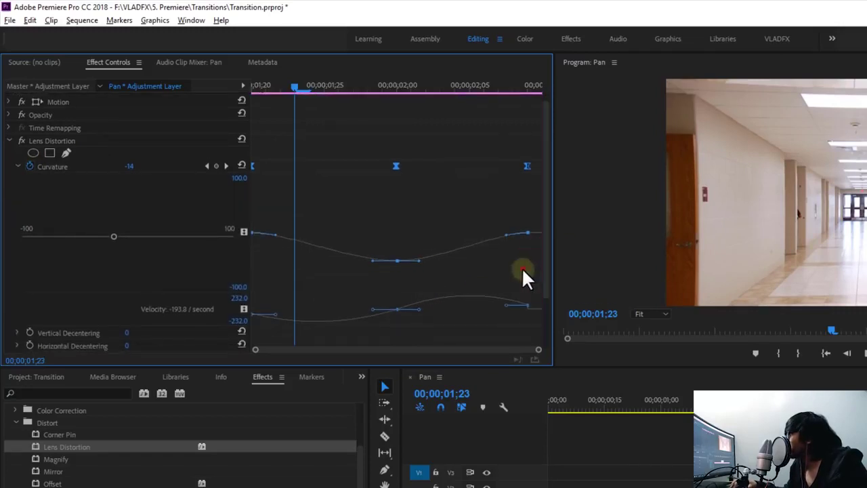
pyautogui.click(397, 262)
pyautogui.moveTo(274, 234); pyautogui.dragTo(312, 234)
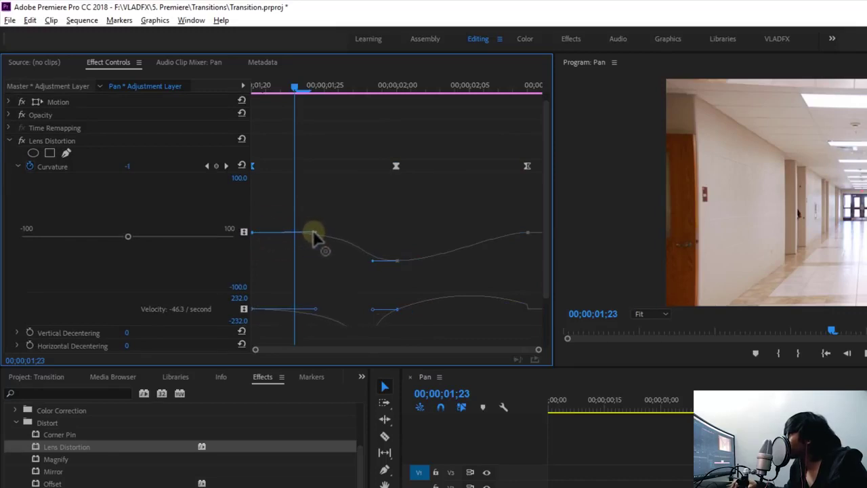
pyautogui.click(527, 234)
pyautogui.moveTo(504, 237); pyautogui.dragTo(464, 237)
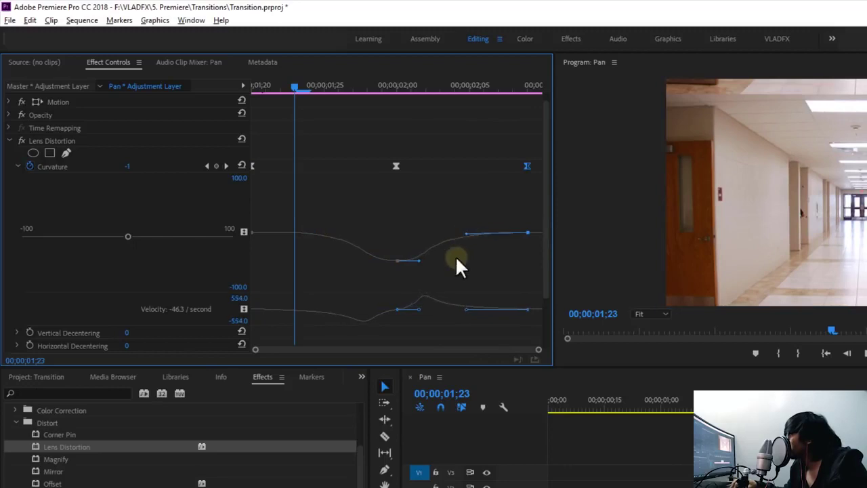
pyautogui.click(379, 197)
pyautogui.moveTo(334, 91)
pyautogui.mouseDown()
pyautogui.moveTo(253, 91)
pyautogui.moveTo(362, 101)
pyautogui.moveTo(315, 84)
pyautogui.moveTo(364, 86)
pyautogui.moveTo(199, 98)
pyautogui.mouseUp()
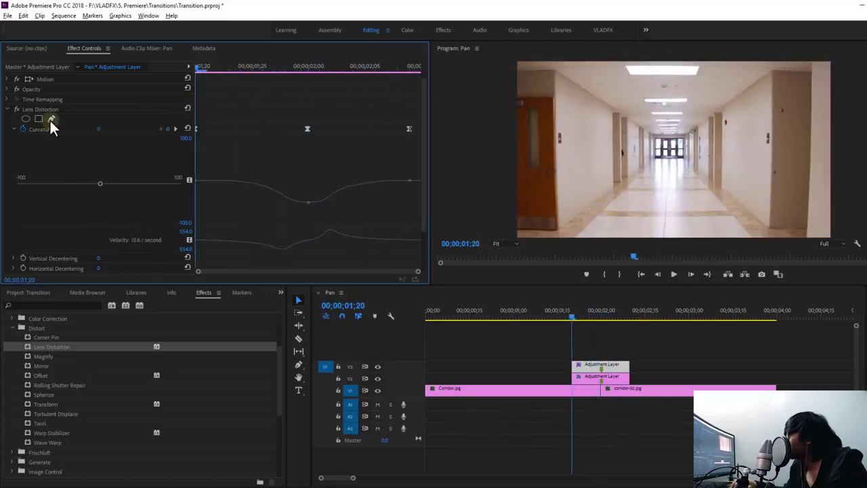
# Re-enable Directional Blur on the V2 Pan Up adjustment layer.
pyautogui.click(8, 109)
pyautogui.click(601, 376)
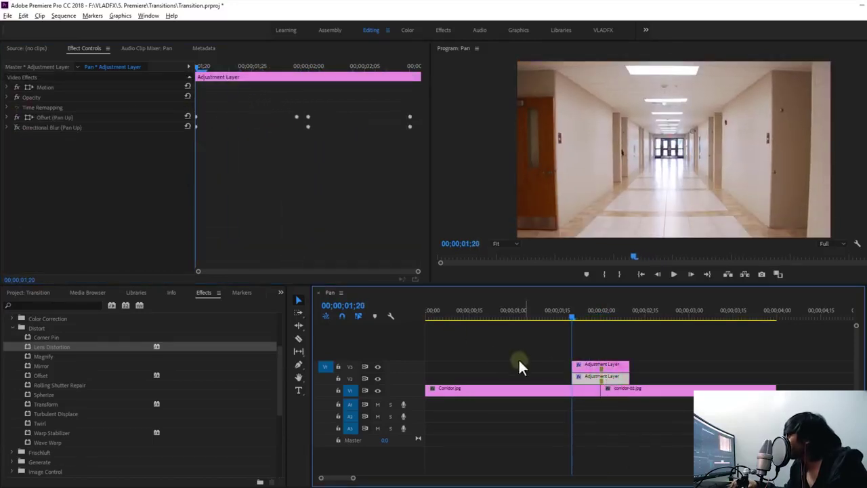
pyautogui.click(16, 128)
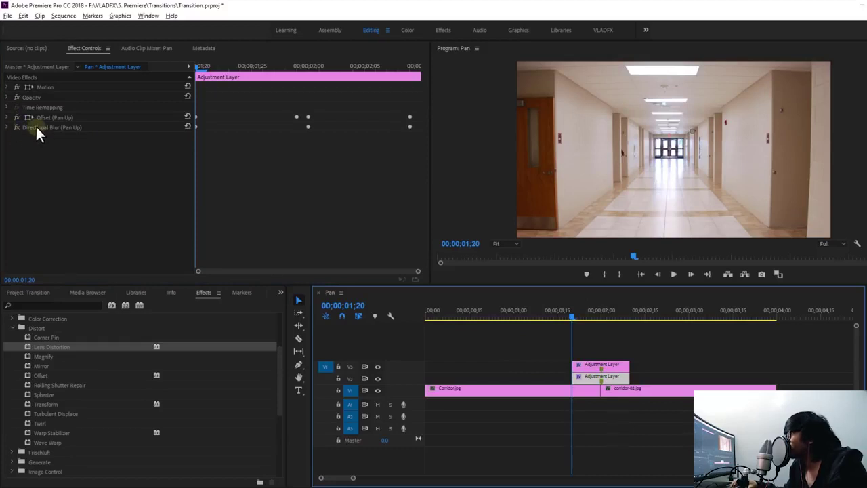
pyautogui.click(17, 129)
# Play and scrub the combined whip-pan and lens warp around the 2;00 cut.
pyautogui.press('space')
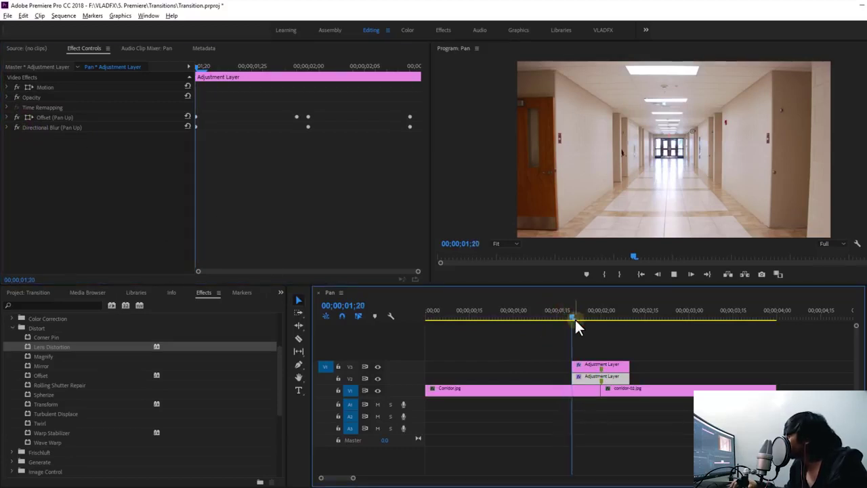
pyautogui.click(566, 316)
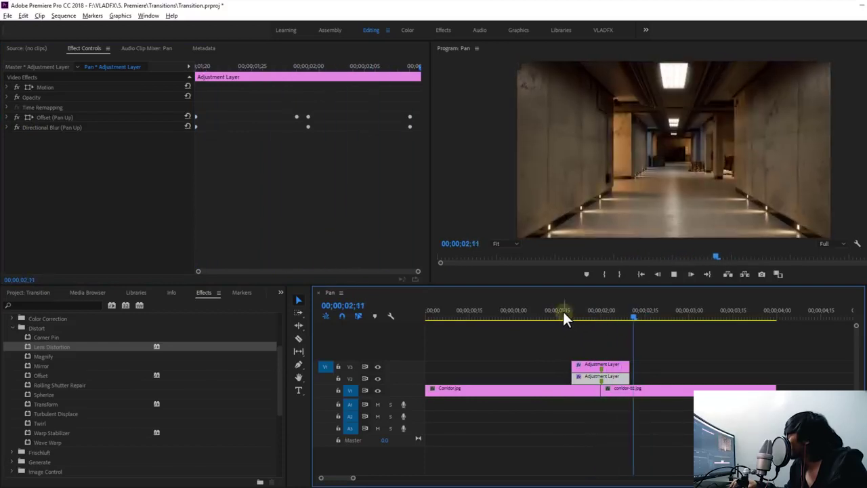
pyautogui.click(563, 313)
pyautogui.click(552, 311)
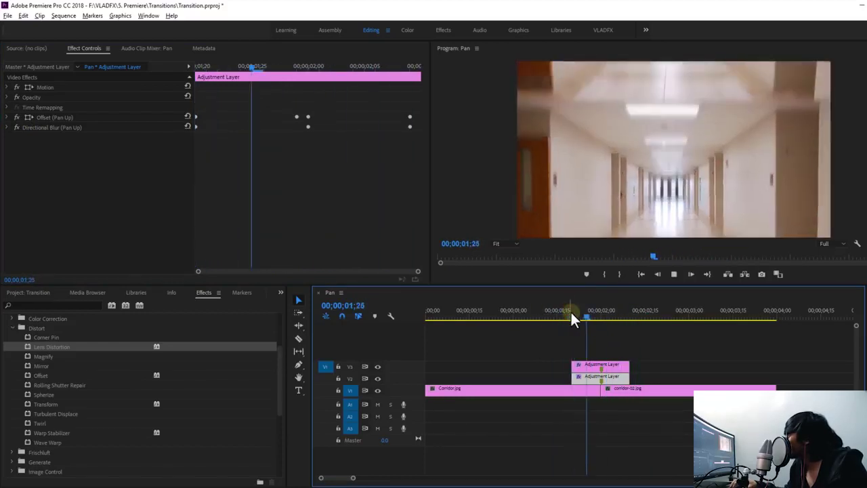
pyautogui.click(575, 311)
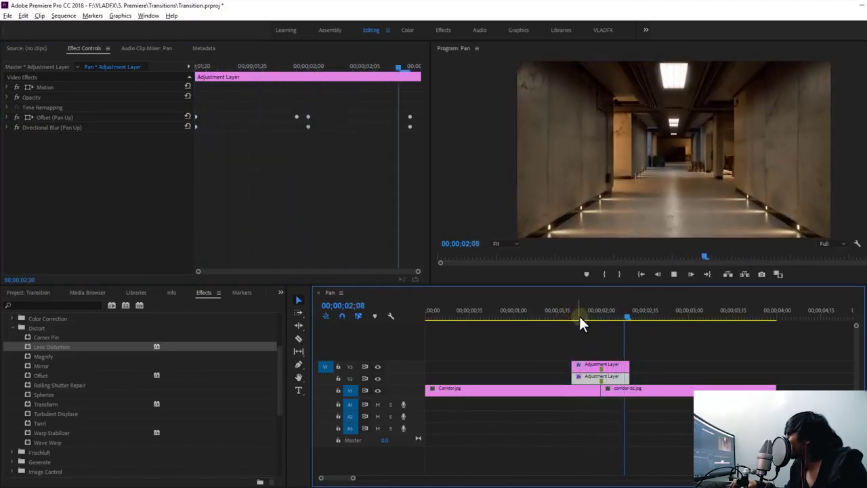
pyautogui.click(610, 313)
pyautogui.click(599, 312)
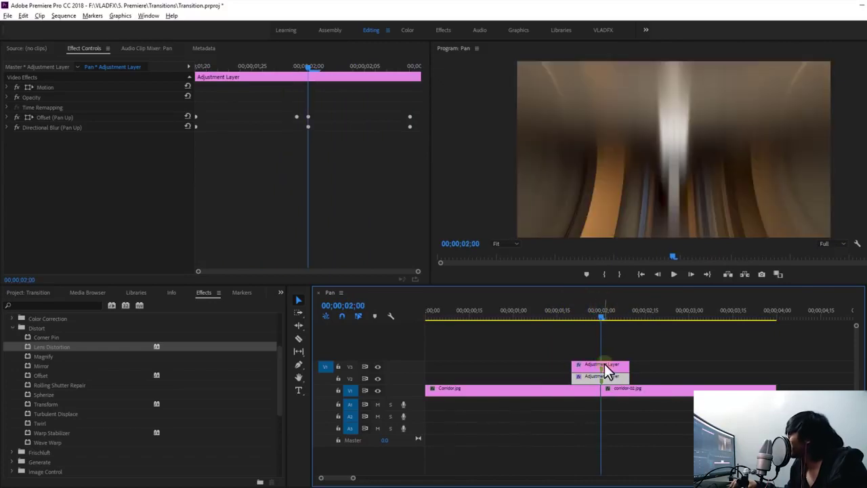
pyautogui.click(618, 366)
pyautogui.click(598, 312)
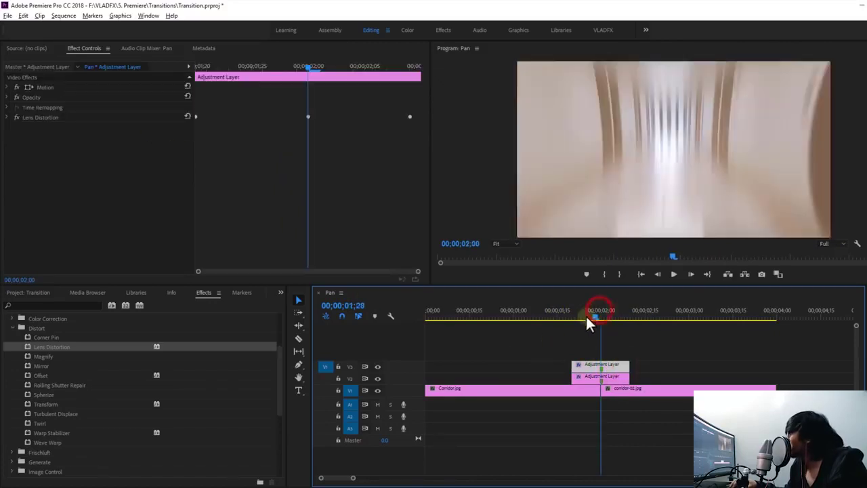
pyautogui.moveTo(588, 324)
pyautogui.mouseDown()
pyautogui.moveTo(586, 339)
pyautogui.moveTo(595, 332)
pyautogui.mouseUp()
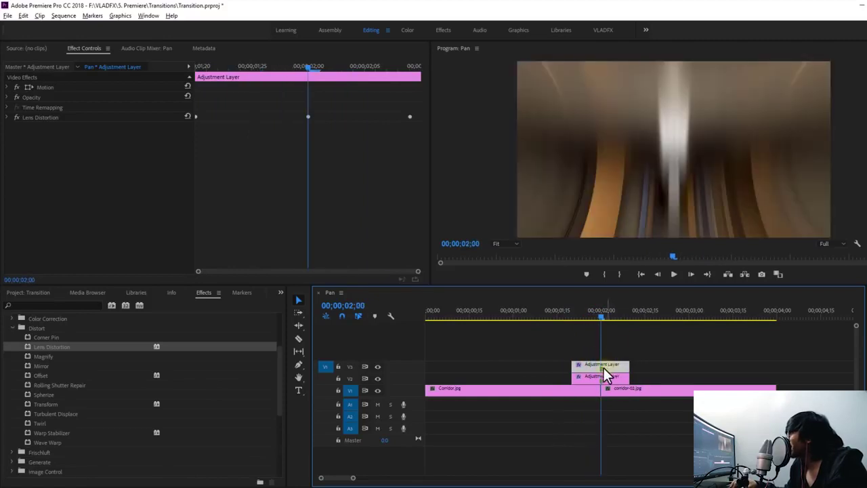
# Play and scrub the finished corridor whip-pan, then deselect all clips.
pyautogui.press('Up')
pyautogui.press('space')
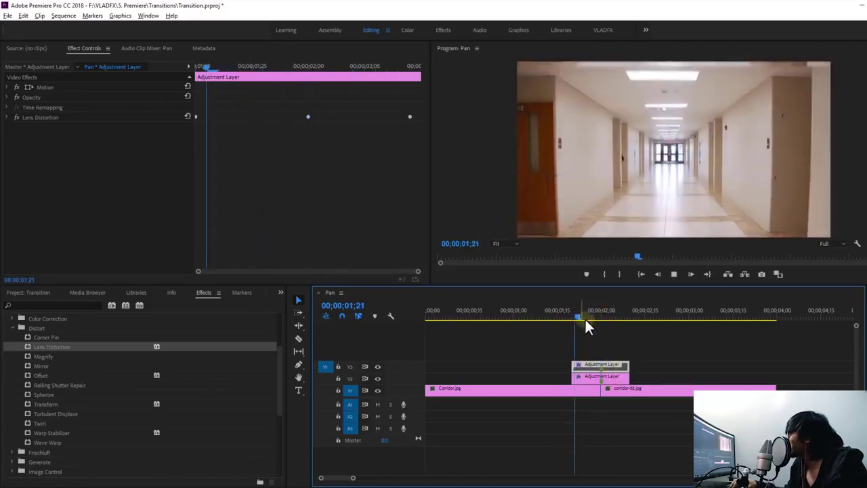
pyautogui.click(603, 316)
pyautogui.click(610, 316)
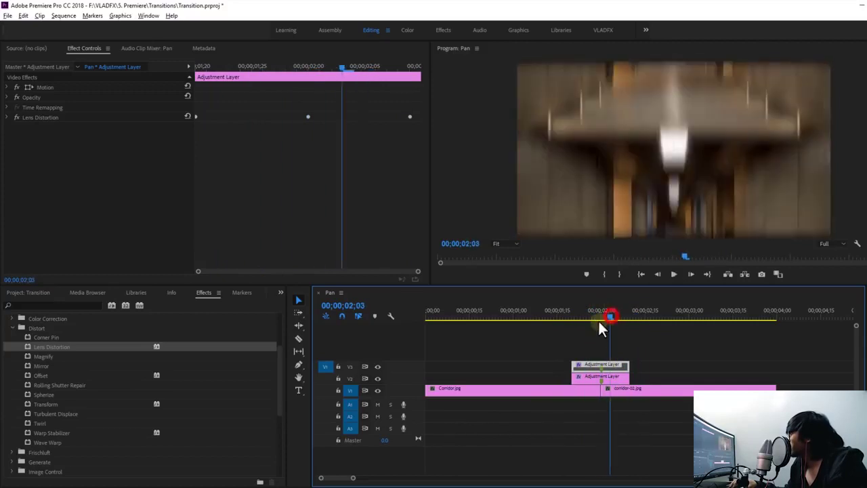
pyautogui.moveTo(604, 315); pyautogui.dragTo(563, 316)
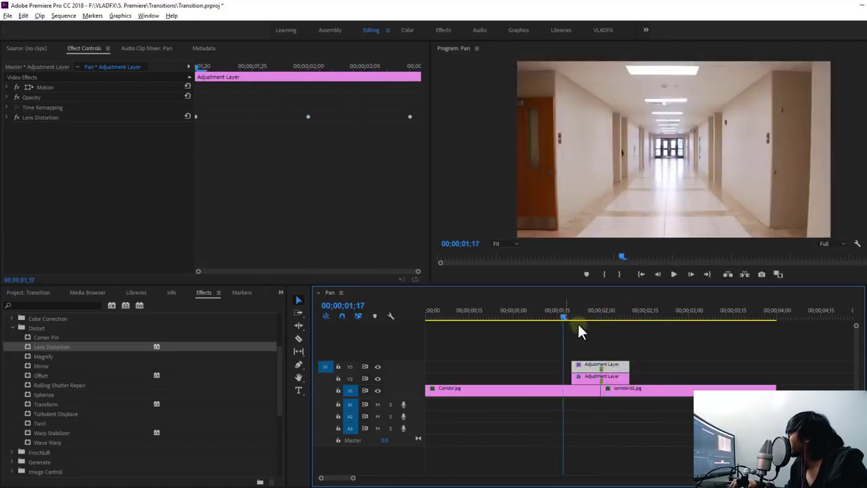
pyautogui.press('space')
pyautogui.click(581, 317)
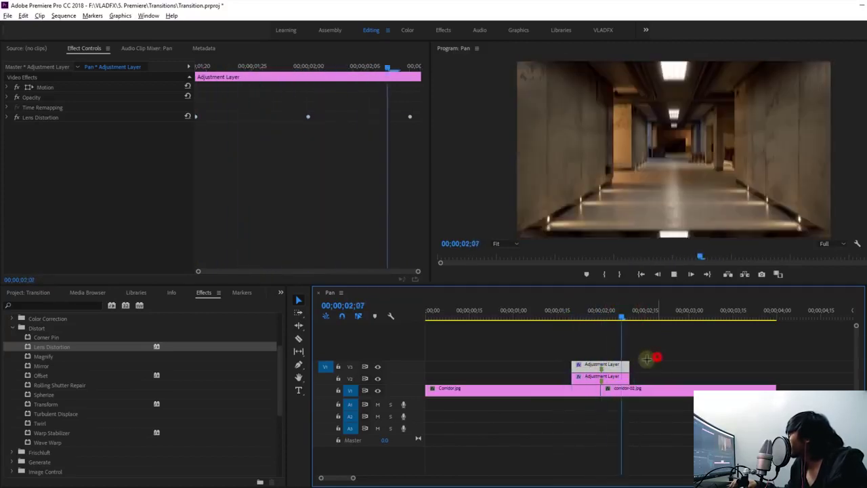
pyautogui.moveTo(649, 358); pyautogui.dragTo(588, 324)
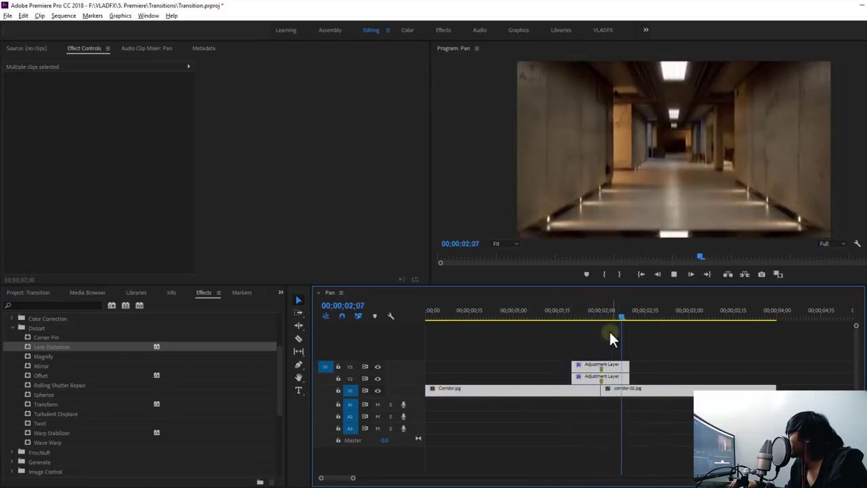
pyautogui.click(594, 317)
pyautogui.click(641, 339)
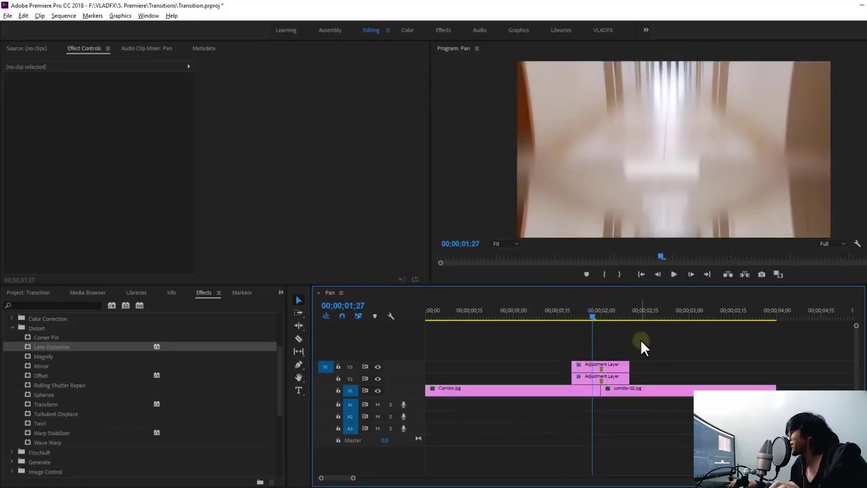